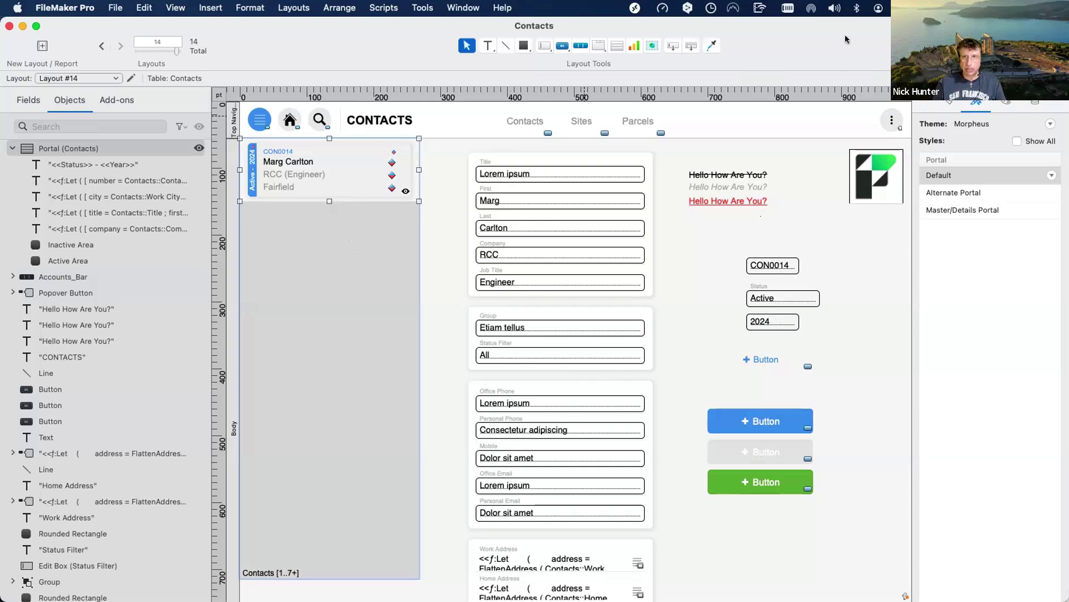
# Drag the Contacts layout window down to uncover the RCDB Design layout with its nested tabs.
pyautogui.moveTo(844, 35); pyautogui.dragTo(815, 383)
pyautogui.moveTo(828, 236); pyautogui.dragTo(722, 342)
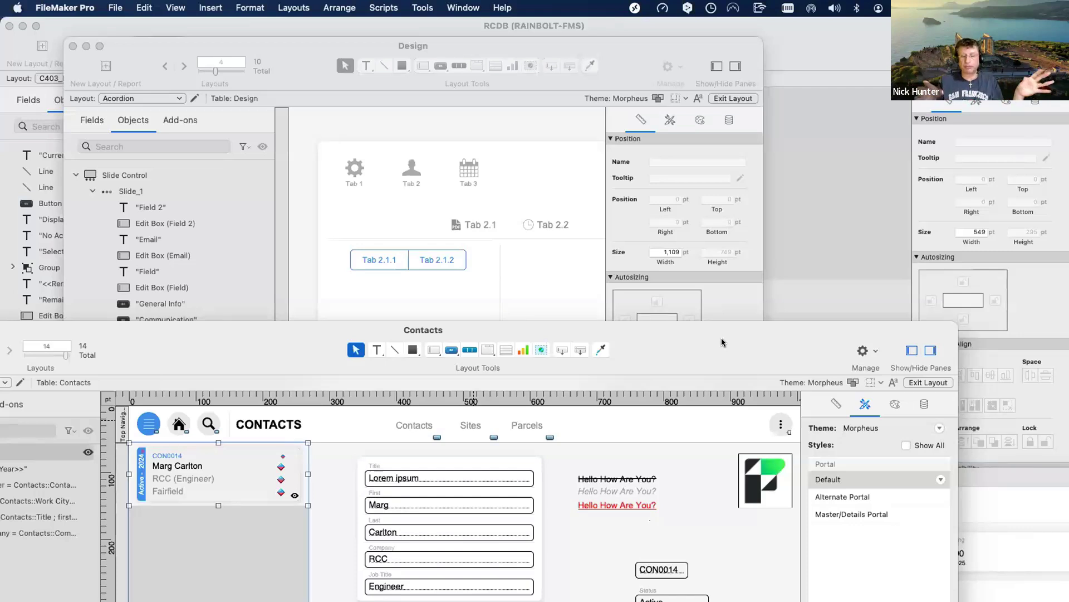
# Bring the RCDB - 4 Contacts window to the front and position it at the top-left.
pyautogui.moveTo(734, 344); pyautogui.dragTo(667, 220)
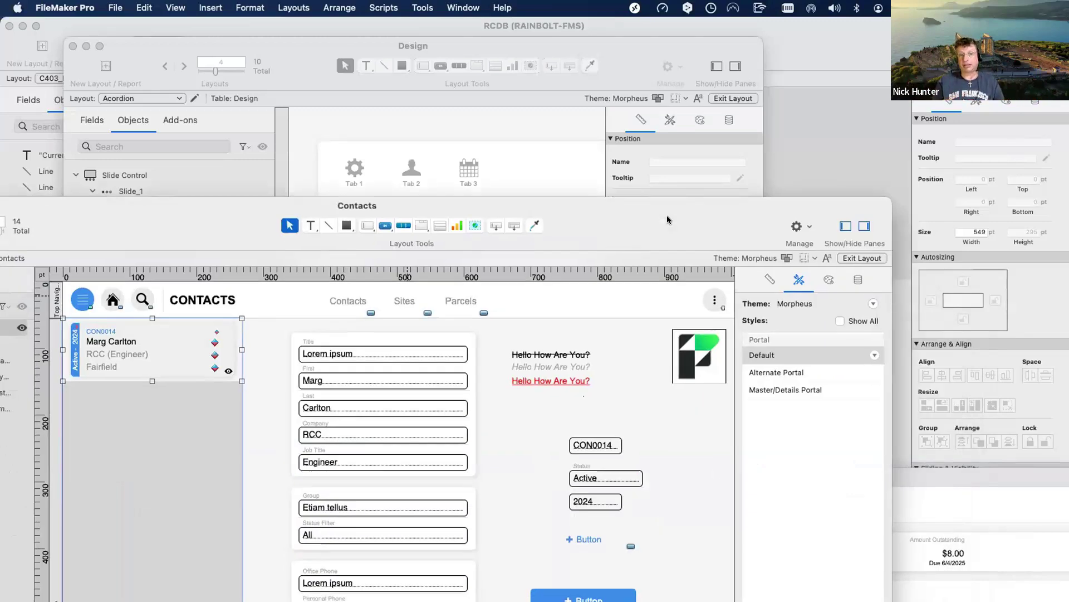
pyautogui.click(975, 468)
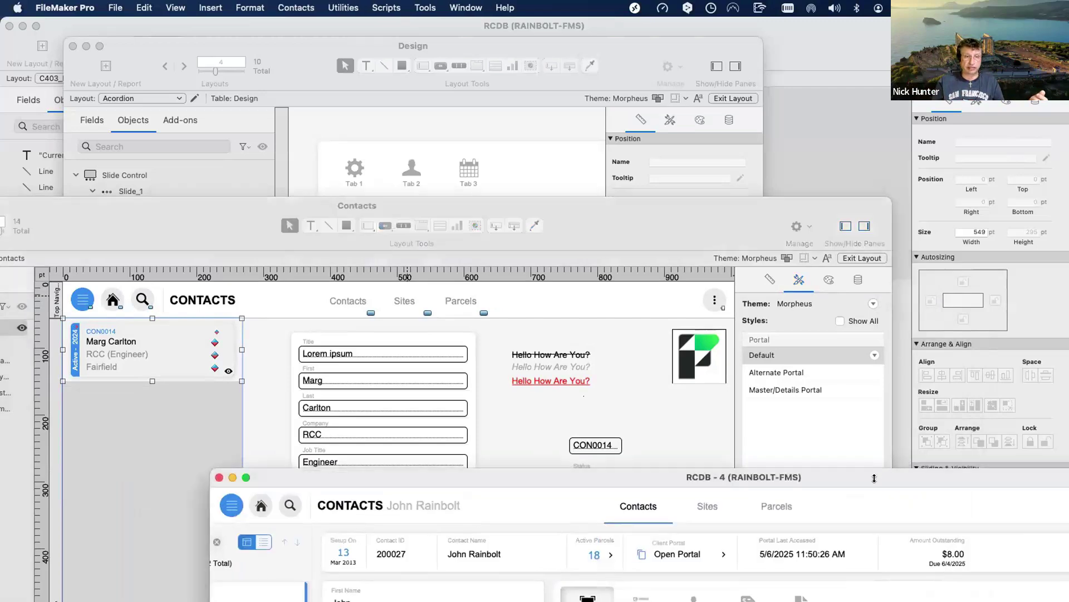
pyautogui.moveTo(874, 478); pyautogui.dragTo(672, 48)
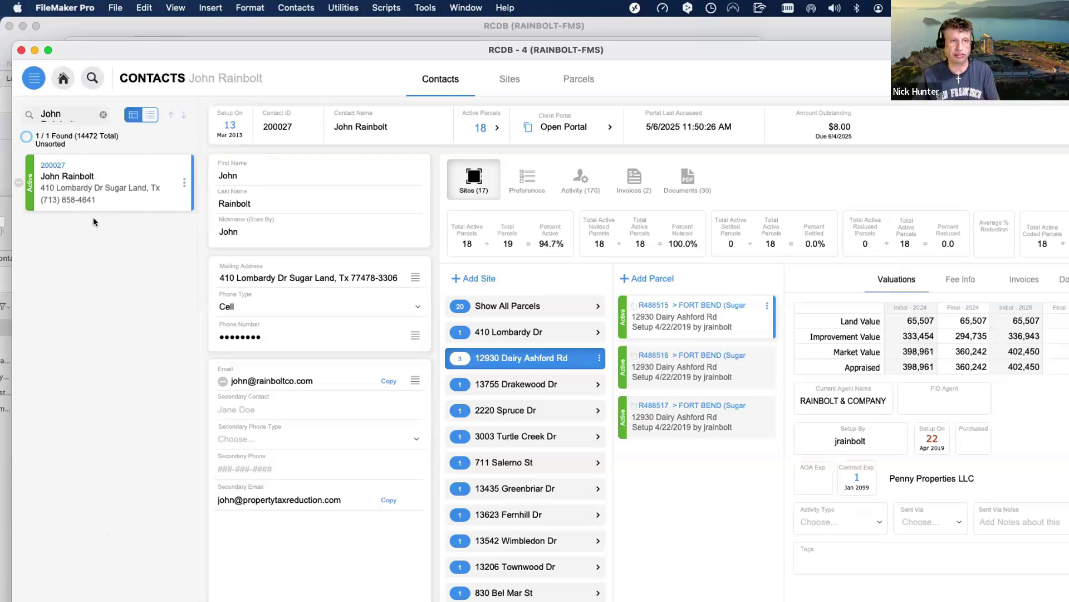
# Switch the new Contacts layout to Browse mode with Cmd+B and reposition its window.
pyautogui.moveTo(300, 50); pyautogui.dragTo(677, 353)
pyautogui.click(122, 392)
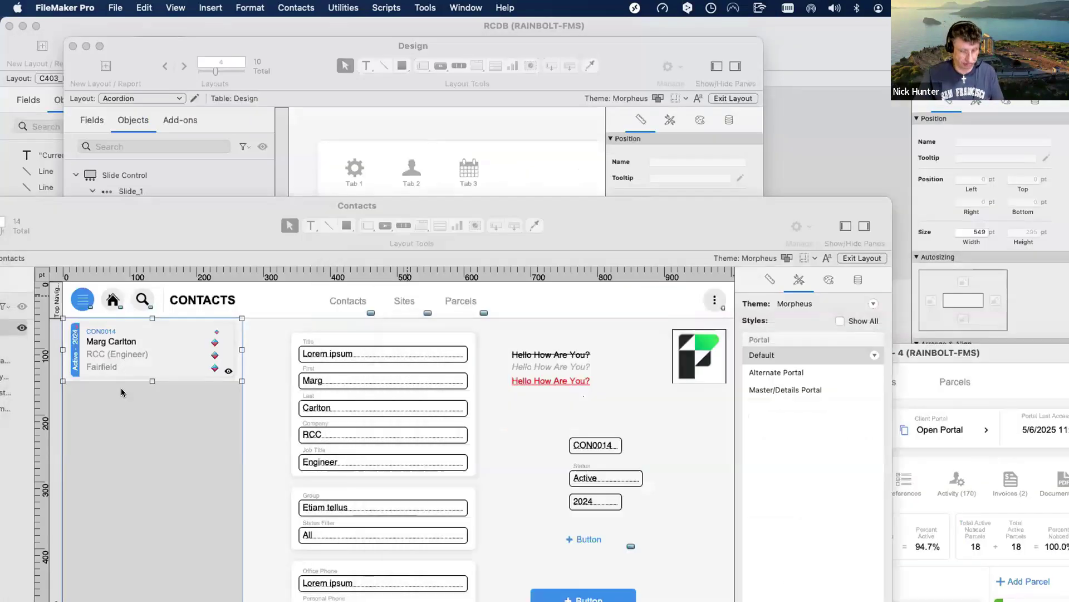
pyautogui.press('super+b')
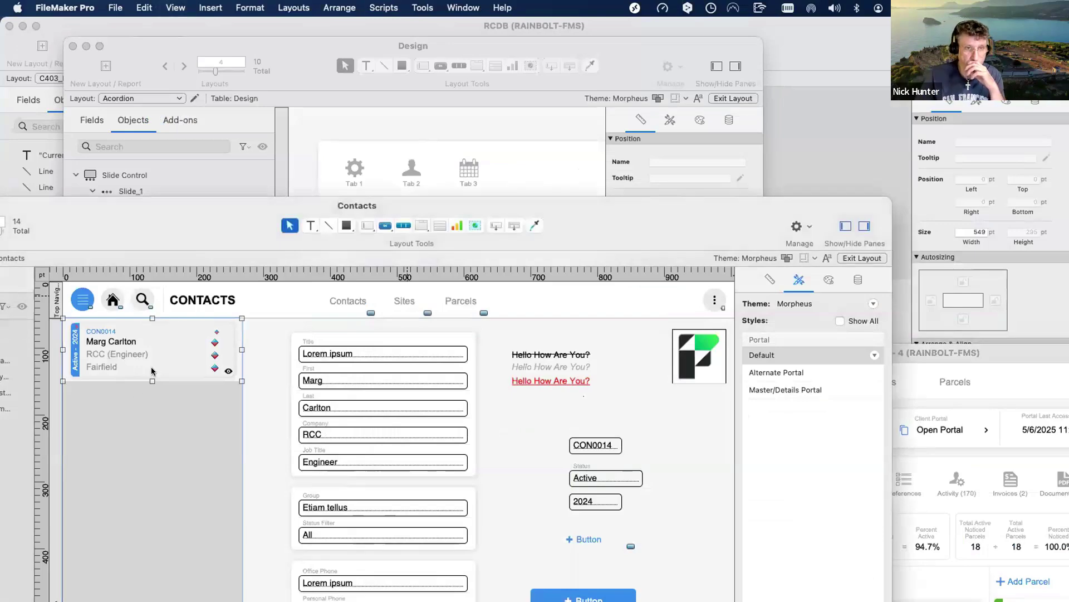
pyautogui.moveTo(195, 233); pyautogui.dragTo(238, 93)
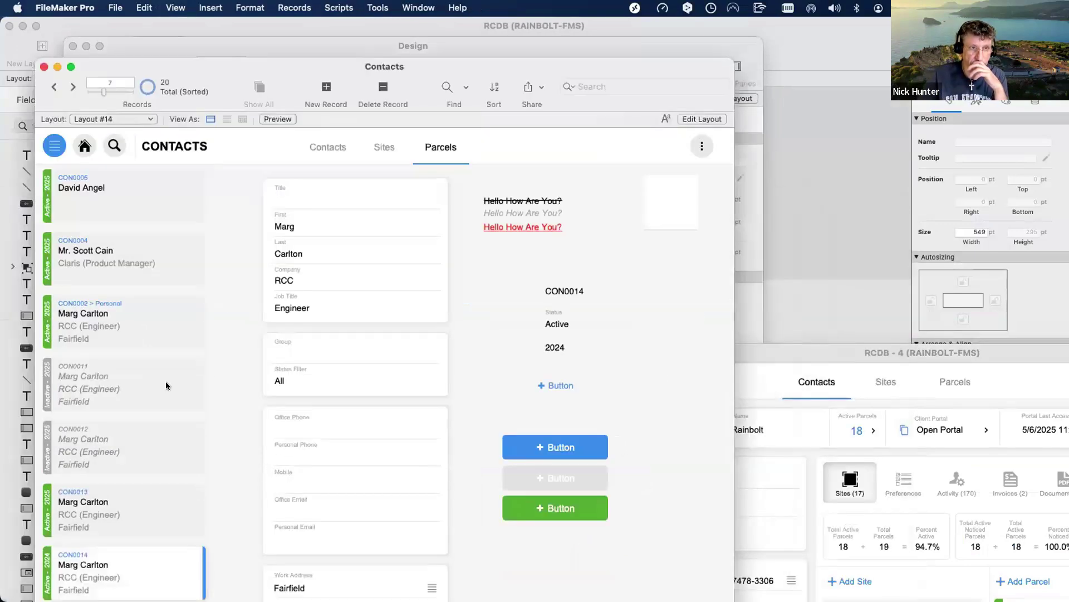
# Select three contacts in the record list, then bring the RCDB - 4 window back to the front.
pyautogui.click(133, 317)
pyautogui.click(134, 258)
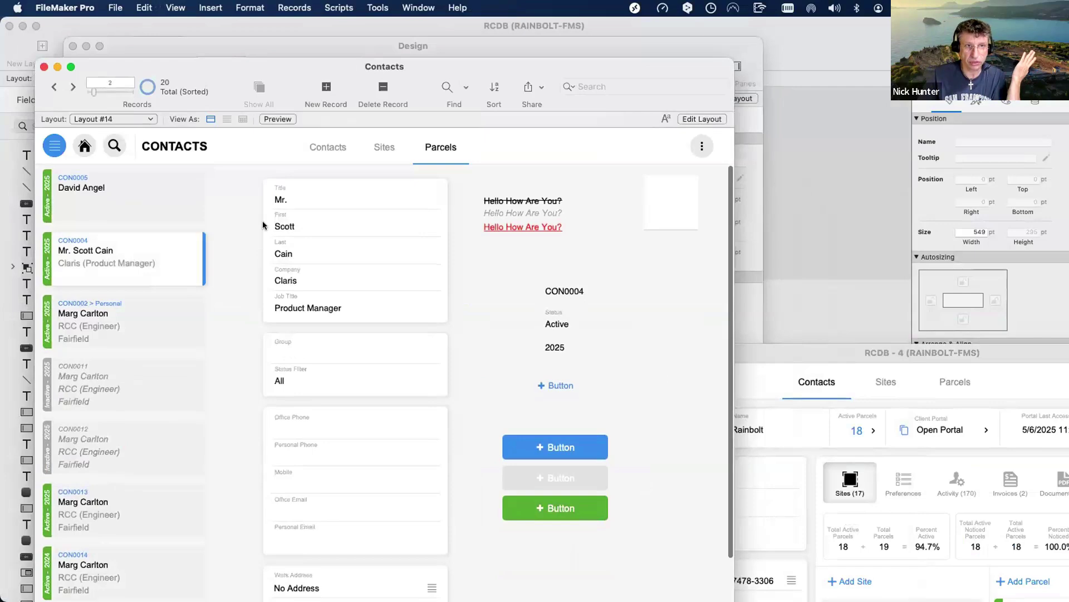
pyautogui.click(134, 201)
pyautogui.click(809, 354)
pyautogui.moveTo(808, 354); pyautogui.dragTo(461, 147)
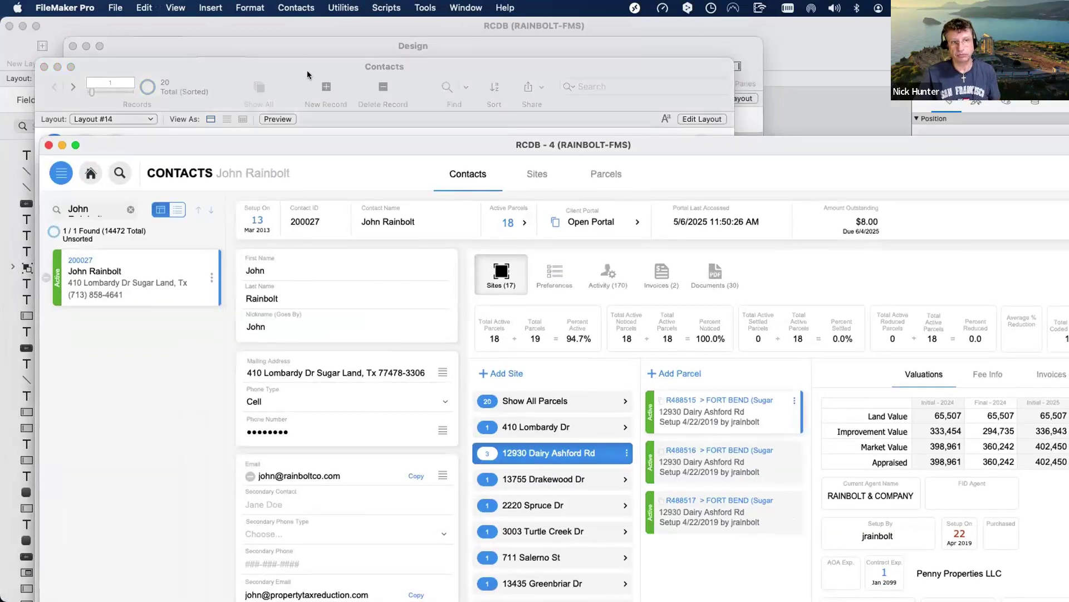
pyautogui.moveTo(345, 146); pyautogui.dragTo(306, 57)
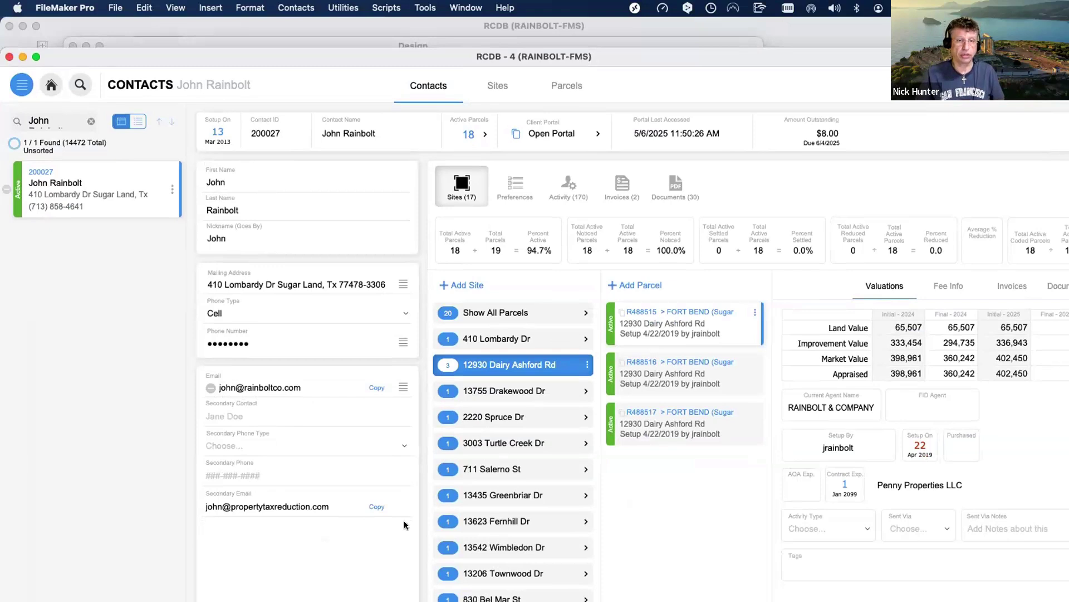
pyautogui.click(403, 285)
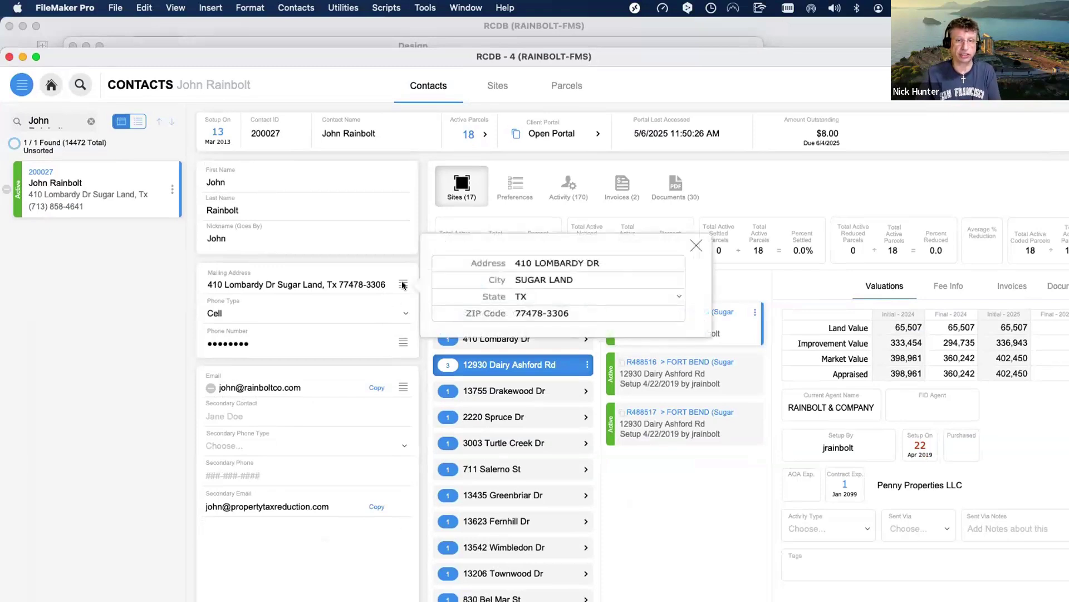
pyautogui.click(394, 285)
pyautogui.click(394, 283)
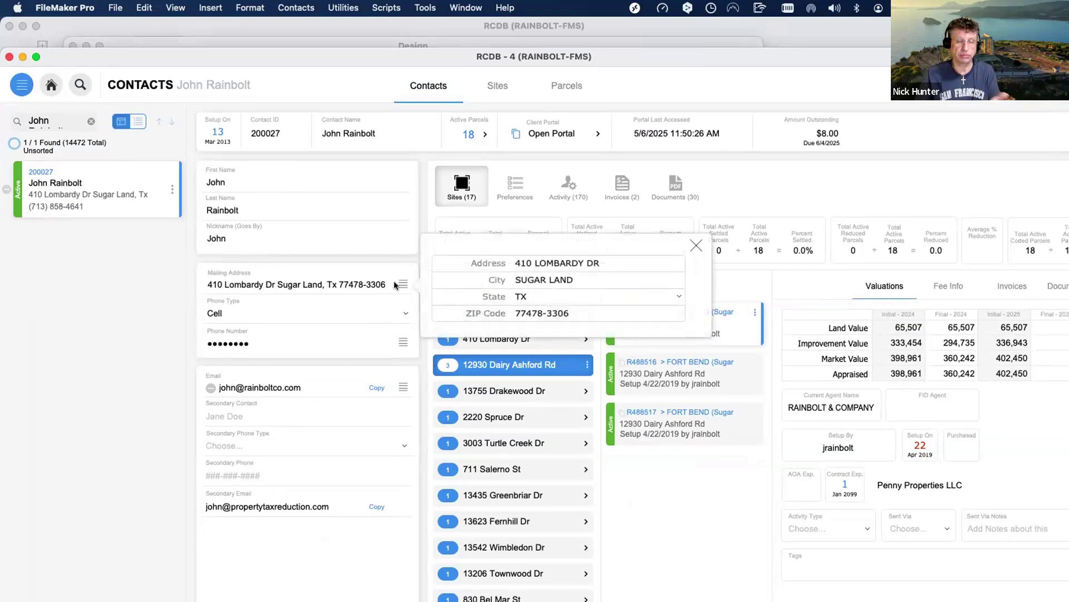
pyautogui.click(335, 411)
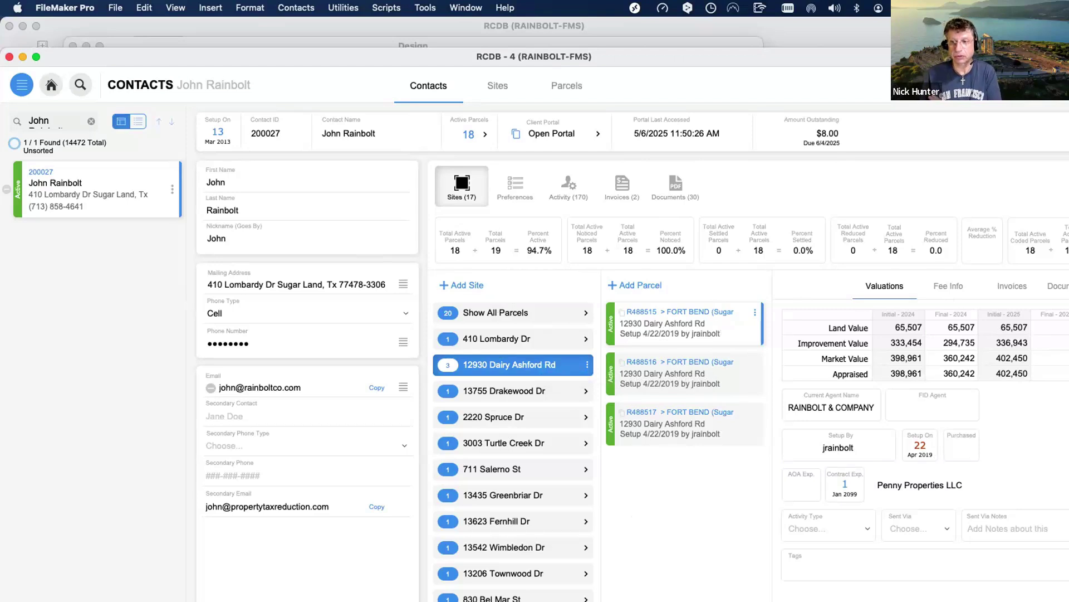
# Widen the RCDB window to show the Documents panel, then filter it to parcel R488516.
pyautogui.click(1057, 287)
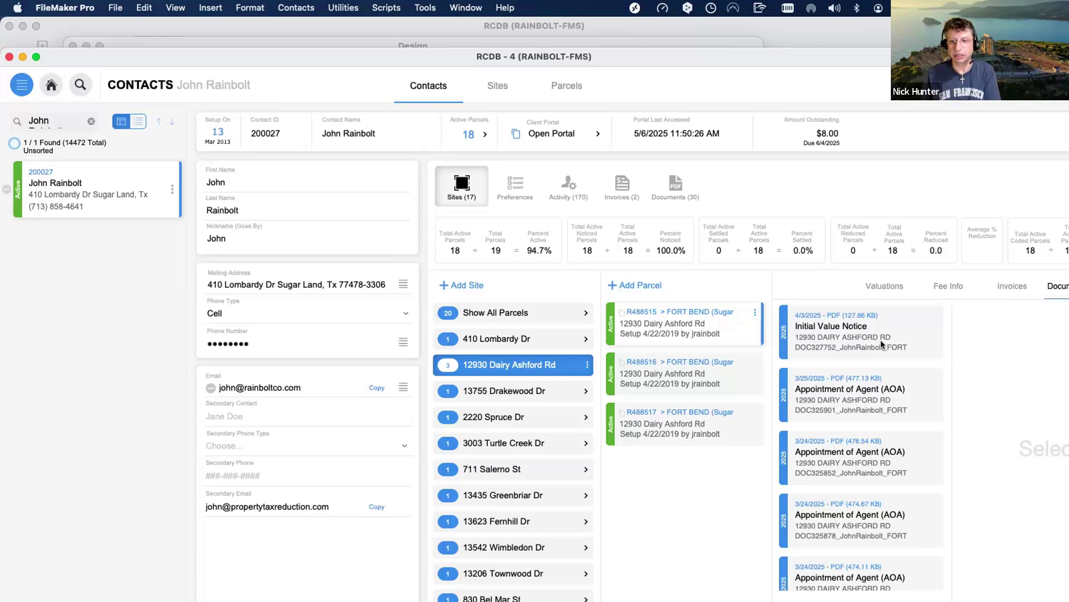
pyautogui.moveTo(859, 53); pyautogui.dragTo(813, 38)
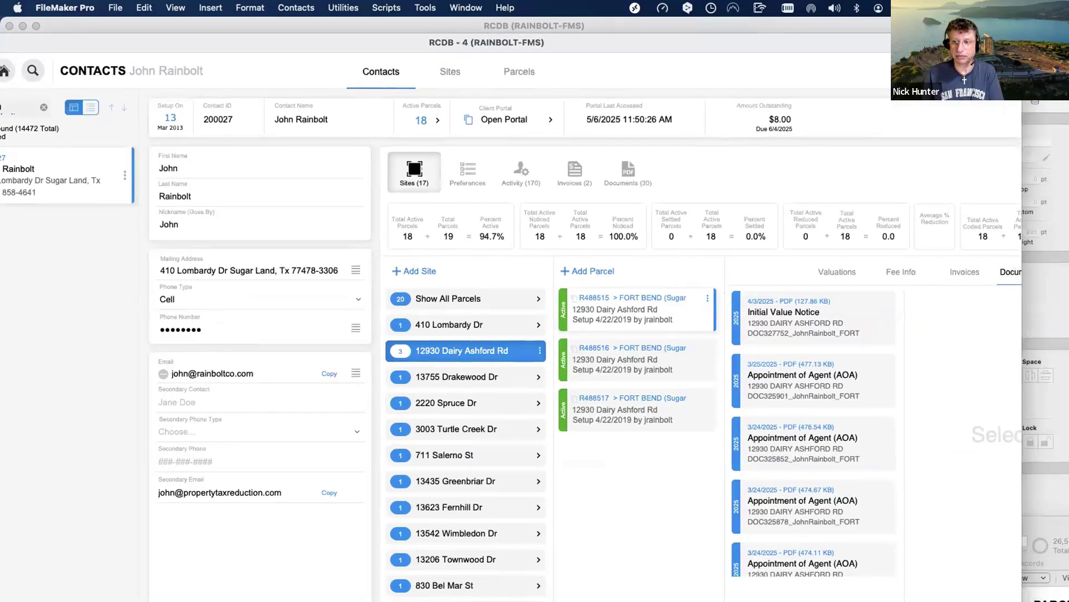
pyautogui.moveTo(1023, 269); pyautogui.dragTo(1053, 270)
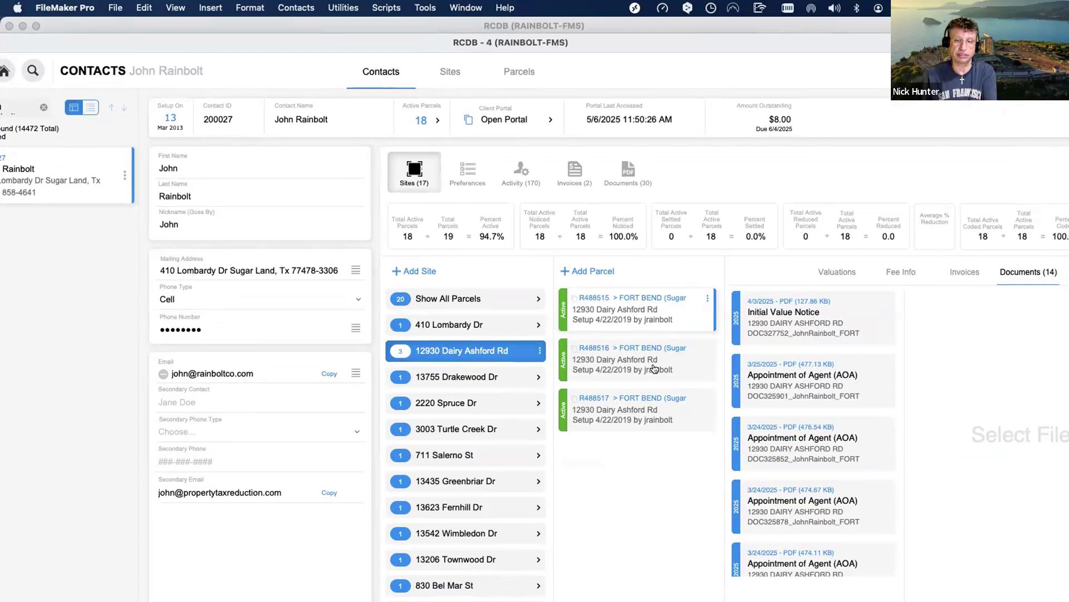
pyautogui.click(768, 357)
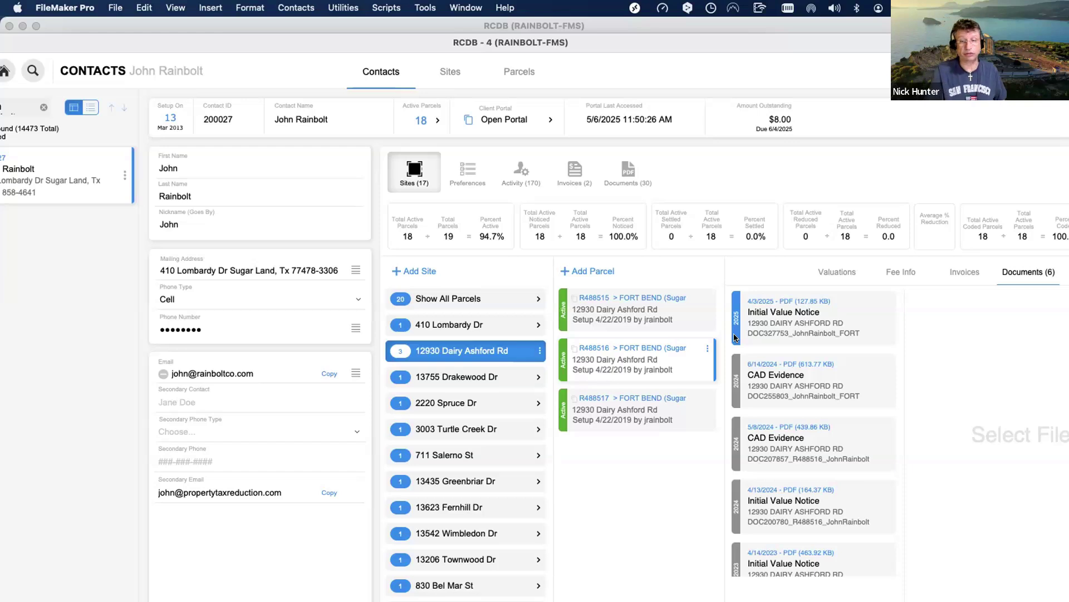
pyautogui.scroll(-1, 772, 367)
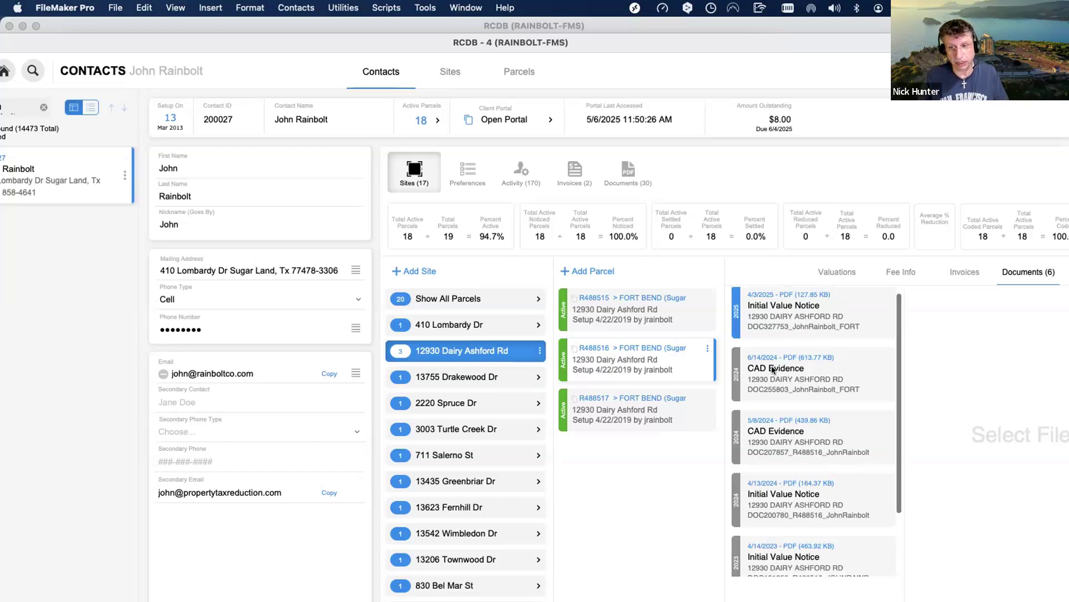
pyautogui.scroll(1, 772, 366)
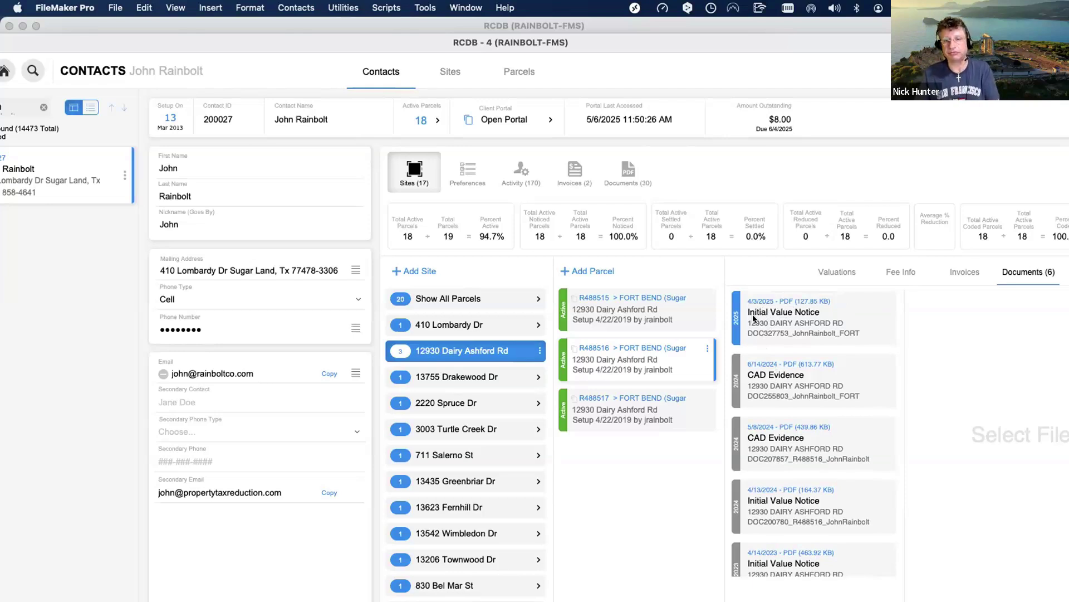
pyautogui.click(817, 272)
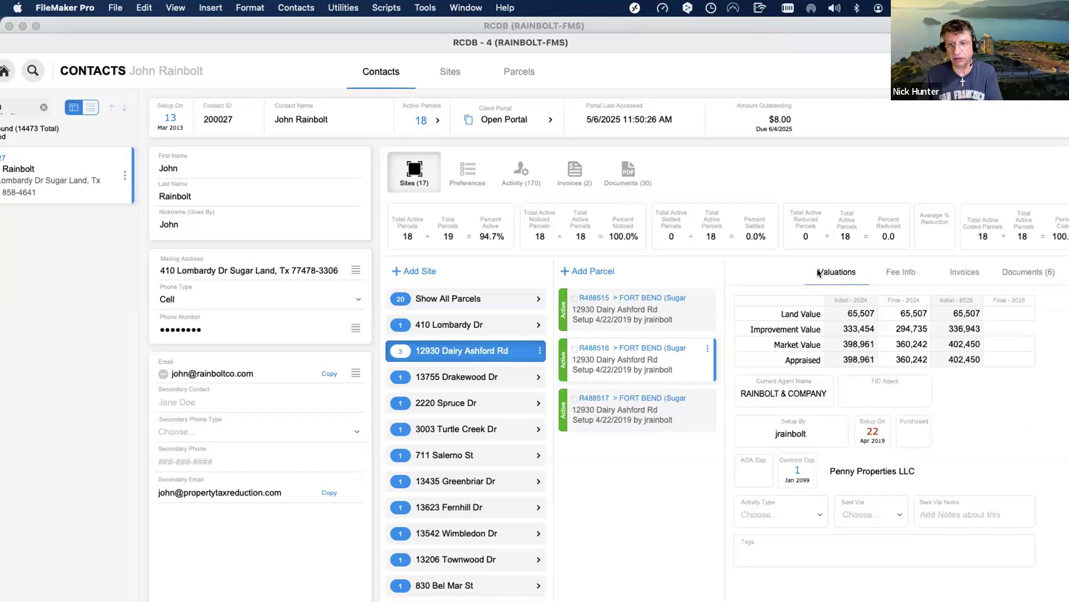
pyautogui.click(907, 271)
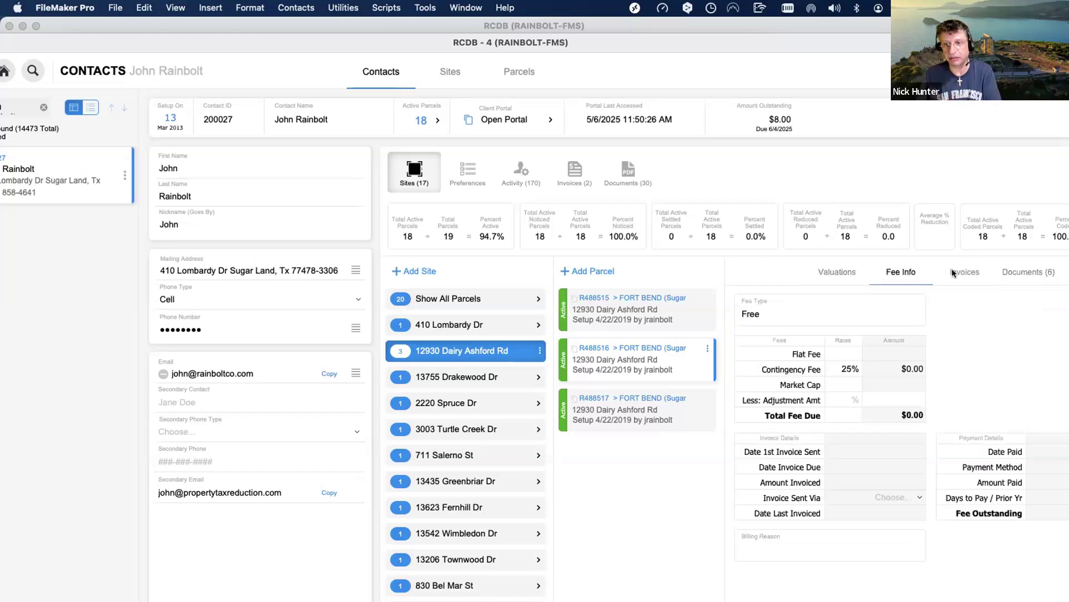
pyautogui.click(984, 270)
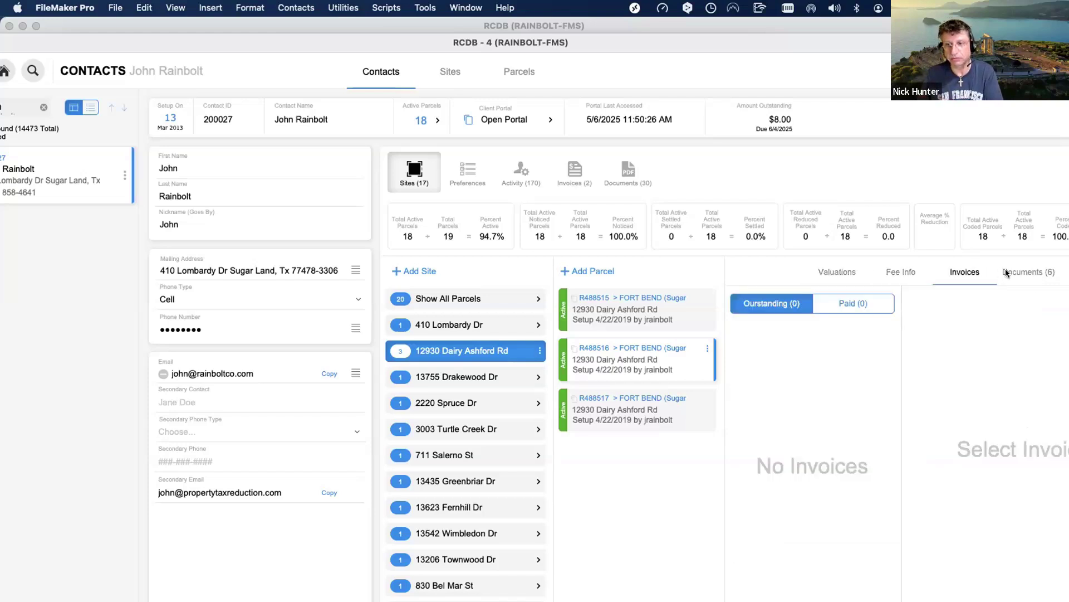
pyautogui.click(1007, 272)
pyautogui.click(970, 272)
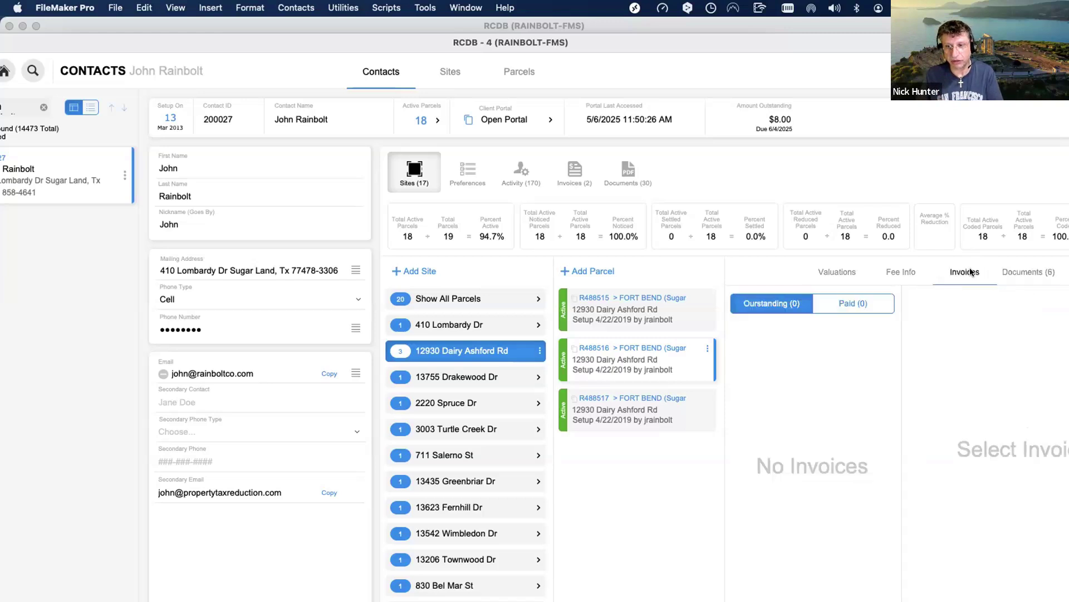
pyautogui.click(903, 272)
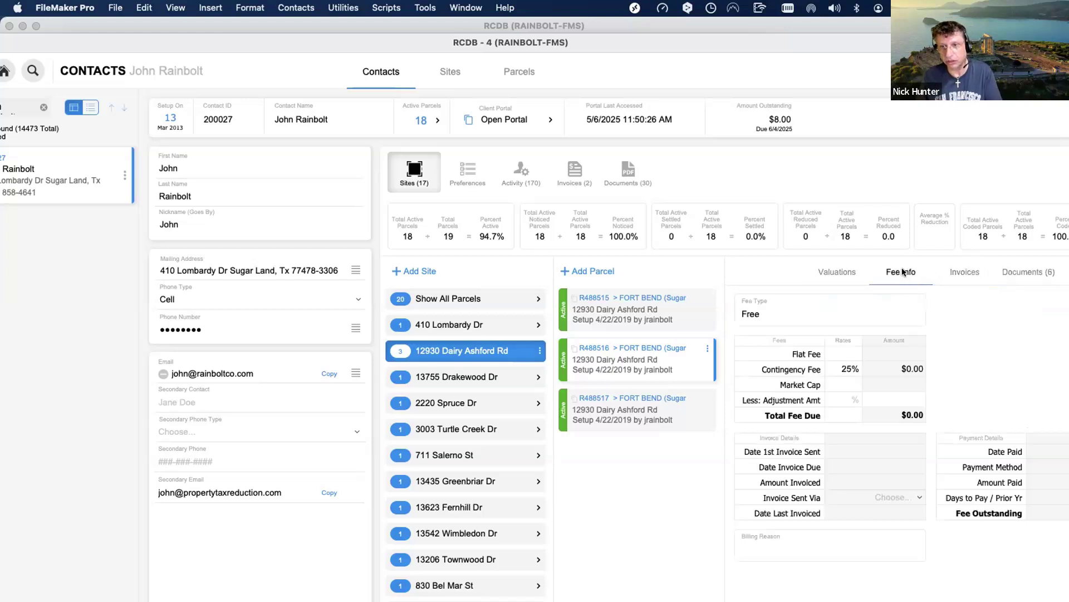
pyautogui.click(842, 266)
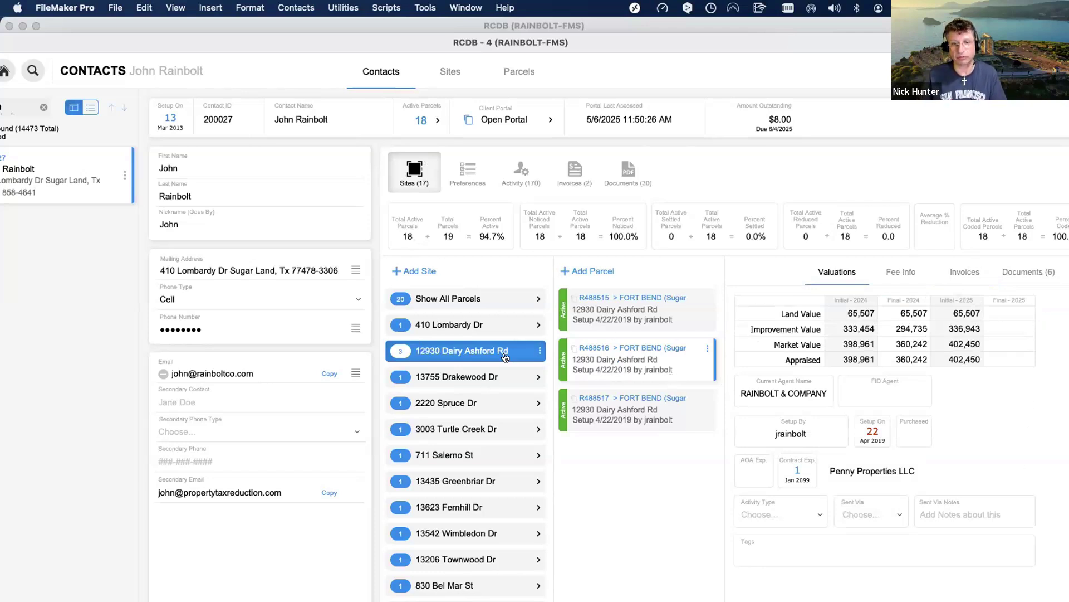
pyautogui.click(903, 272)
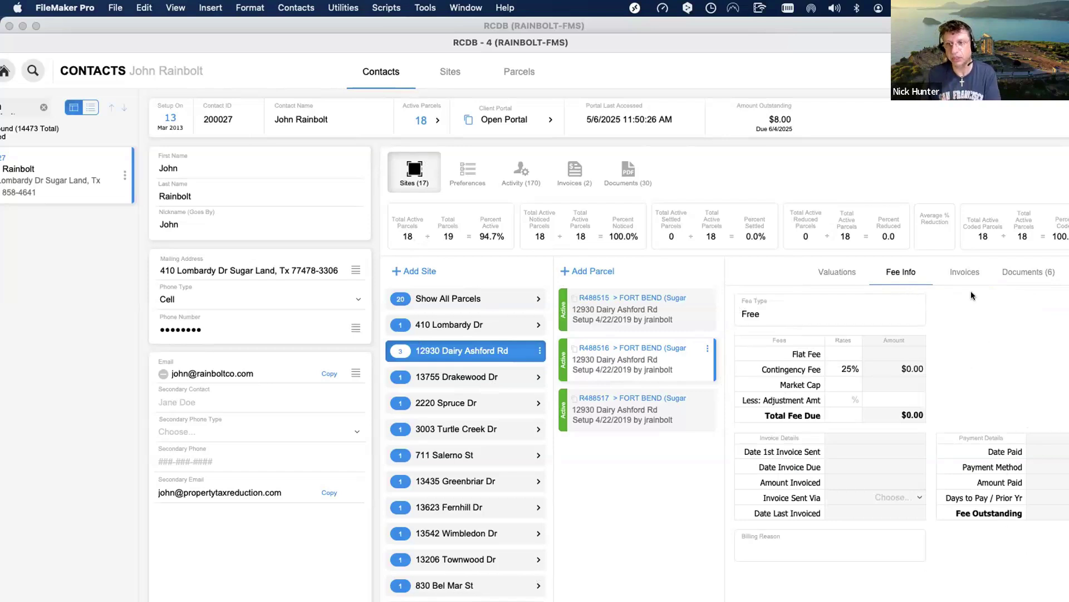
pyautogui.click(964, 272)
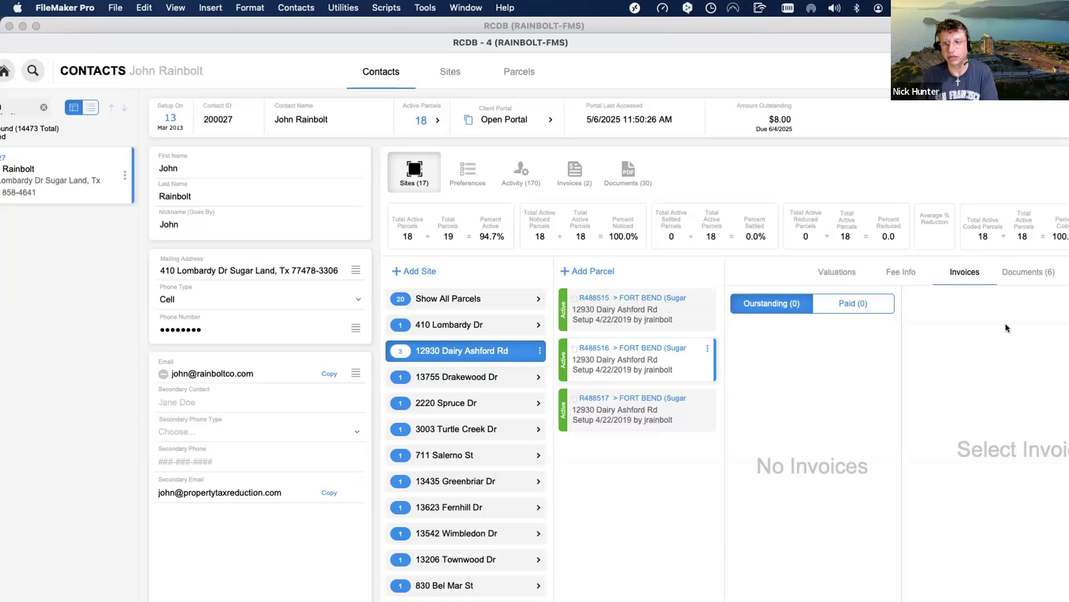
pyautogui.click(1022, 274)
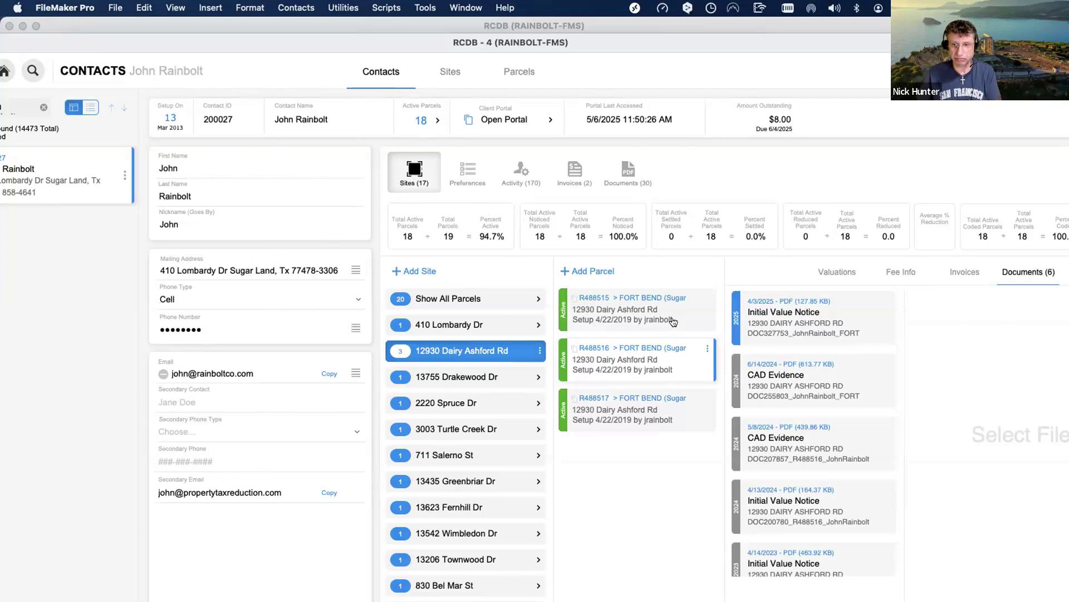
pyautogui.click(466, 169)
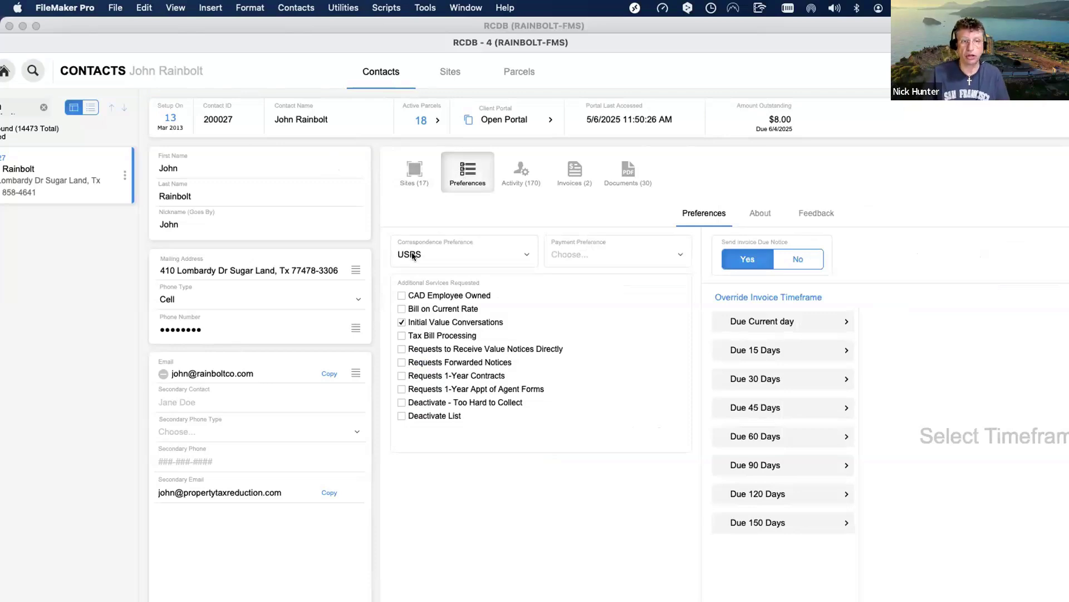
pyautogui.click(446, 254)
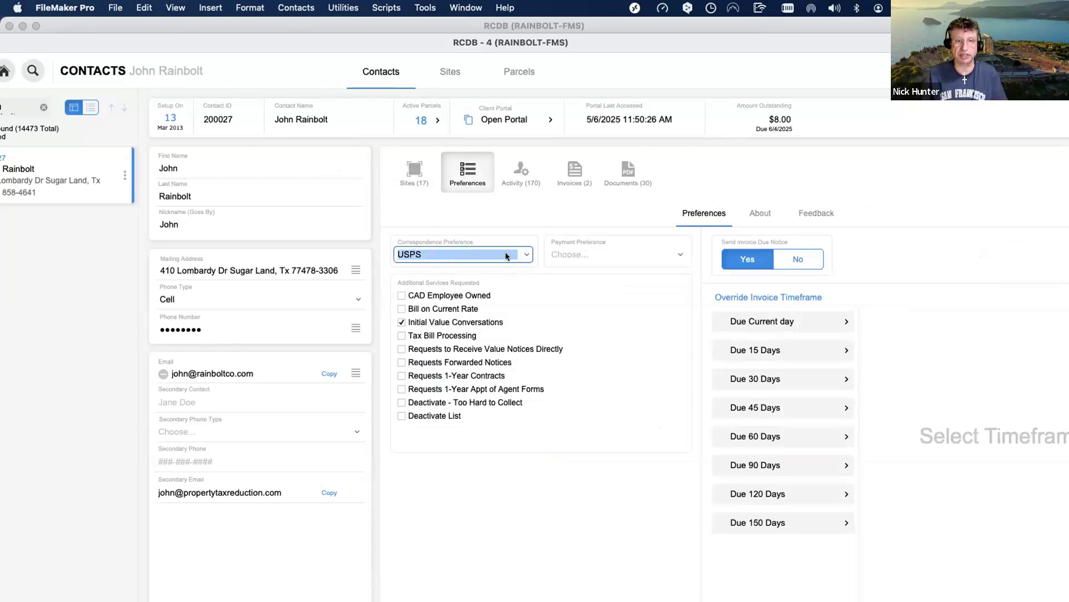
pyautogui.click(519, 254)
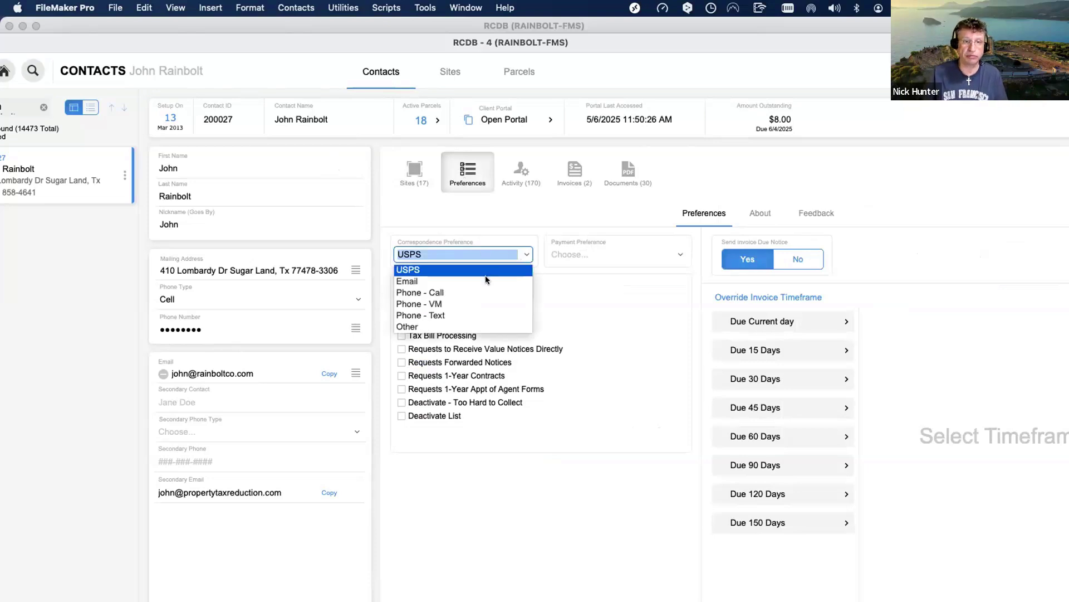
pyautogui.click(510, 524)
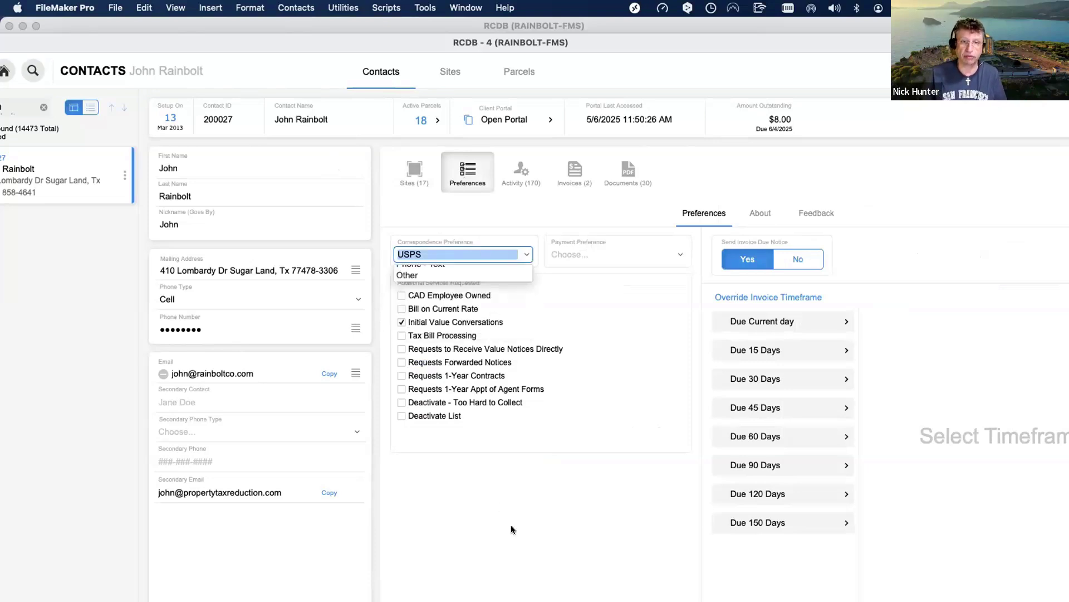
pyautogui.click(621, 251)
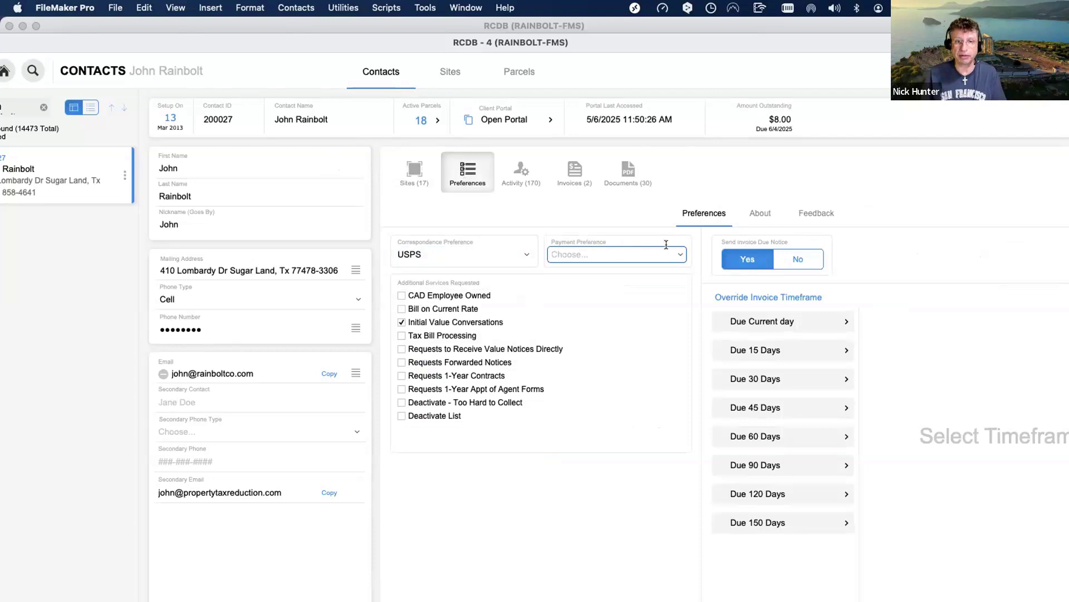
pyautogui.click(675, 251)
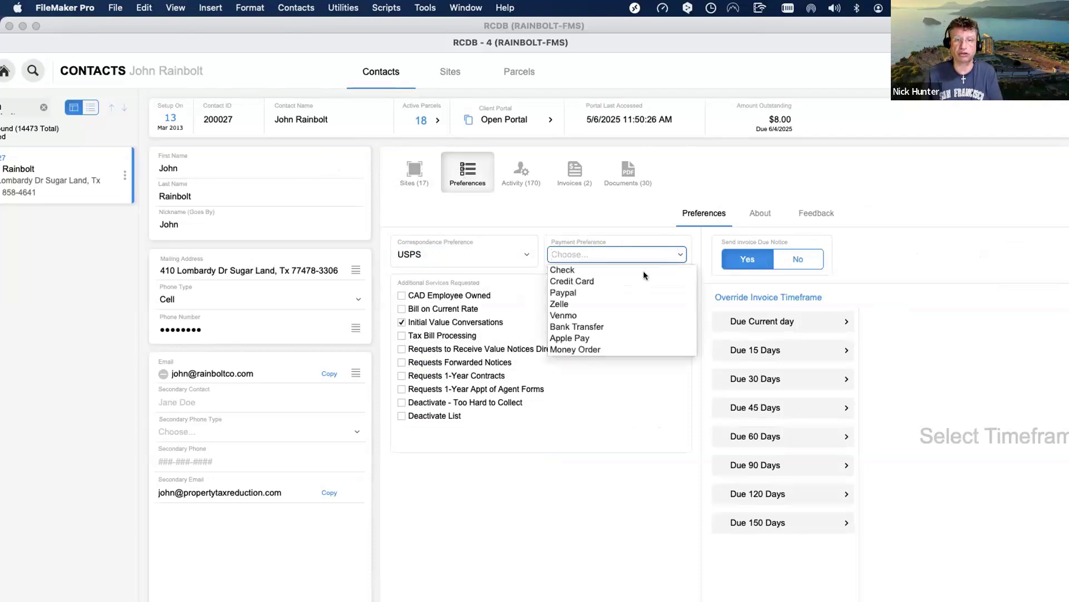
pyautogui.click(586, 489)
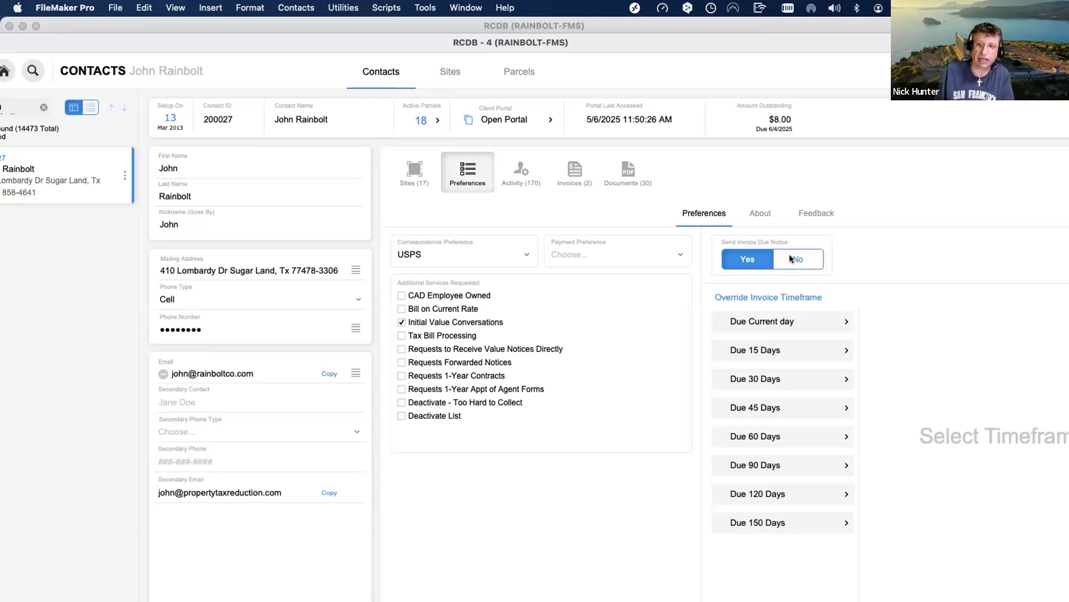
pyautogui.click(790, 258)
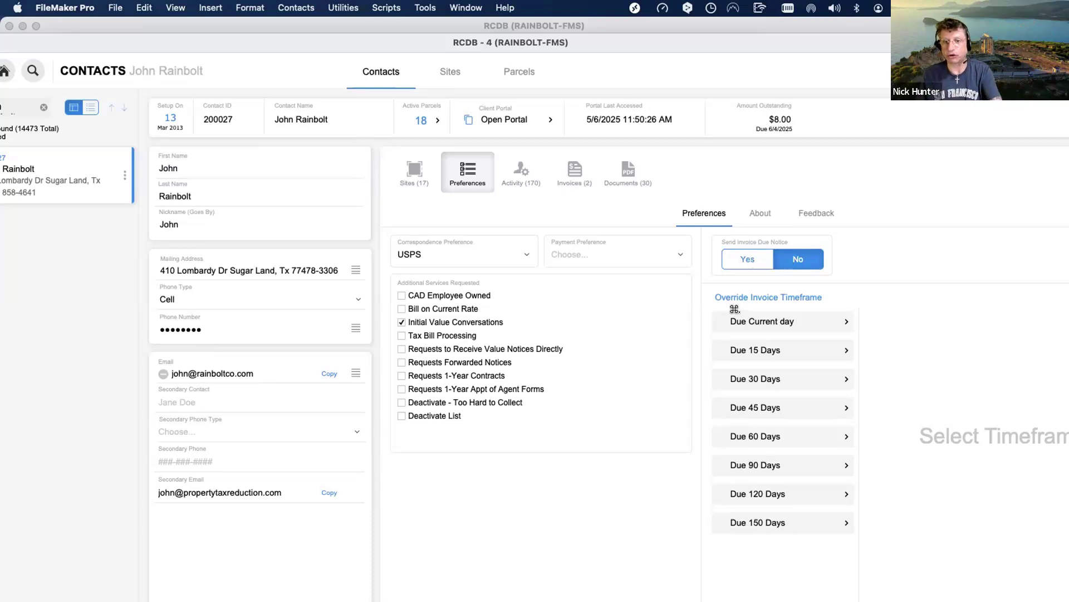
pyautogui.click(748, 259)
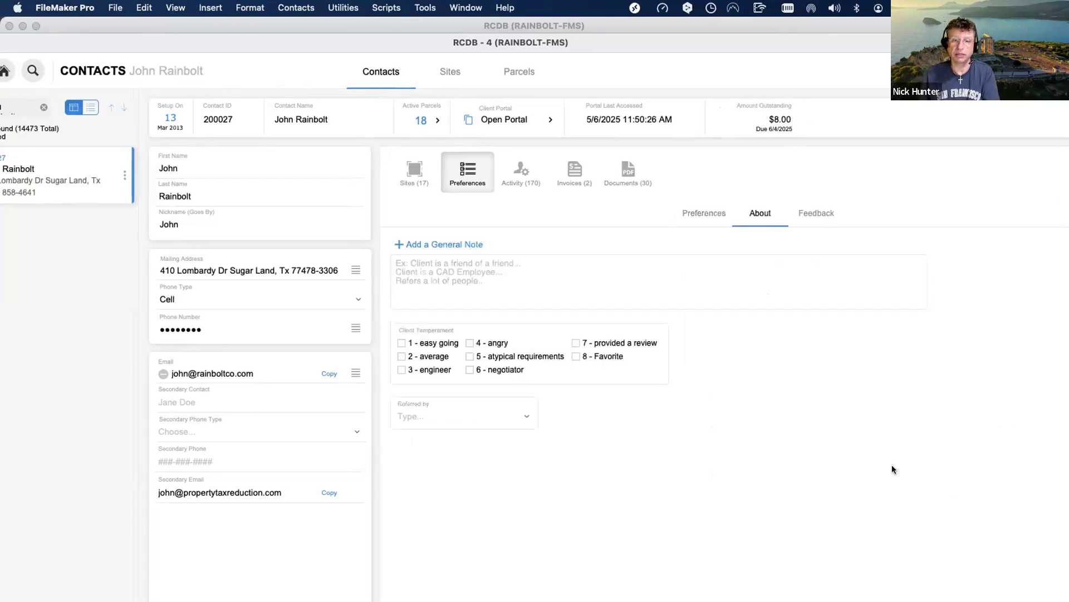
# Show the contact's Documents (30) tab, listing mostly 2025 Appointment of Agent PDFs.
pyautogui.click(708, 215)
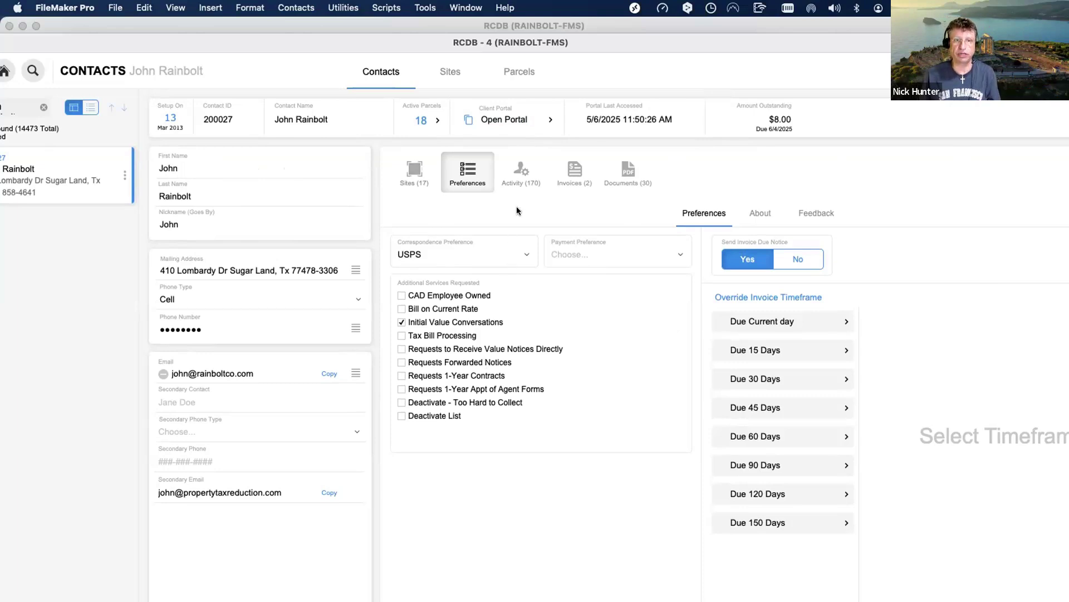
pyautogui.click(626, 170)
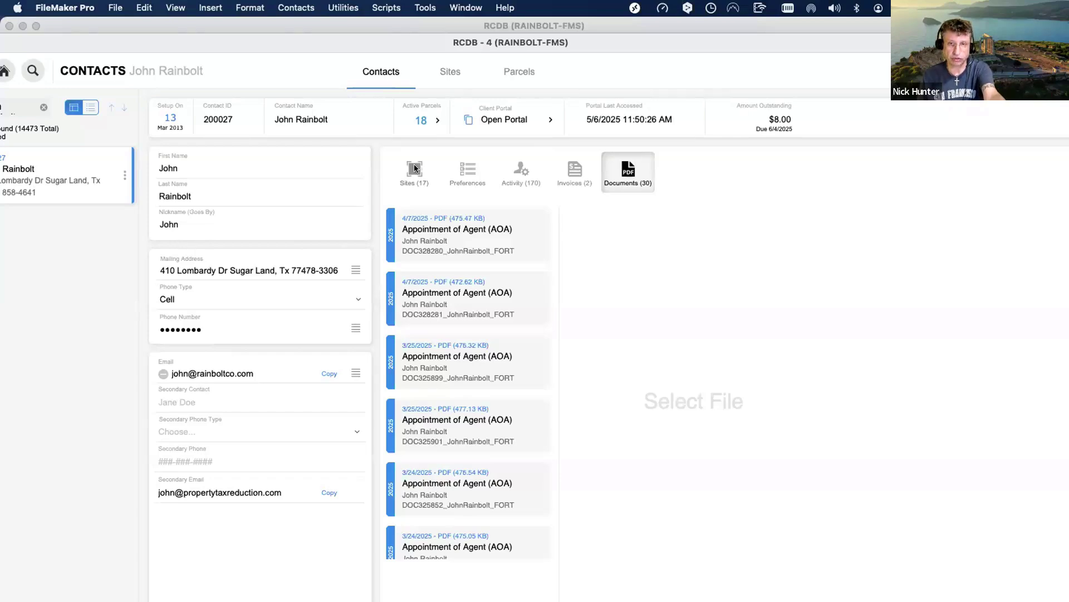
pyautogui.click(414, 168)
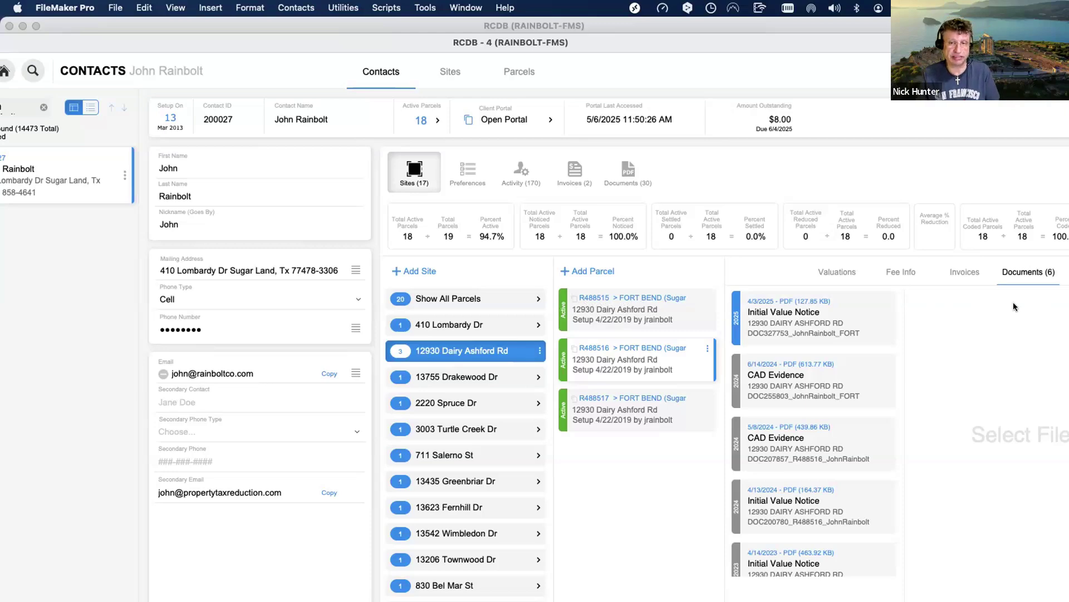
pyautogui.hscroll(3, 991, 305)
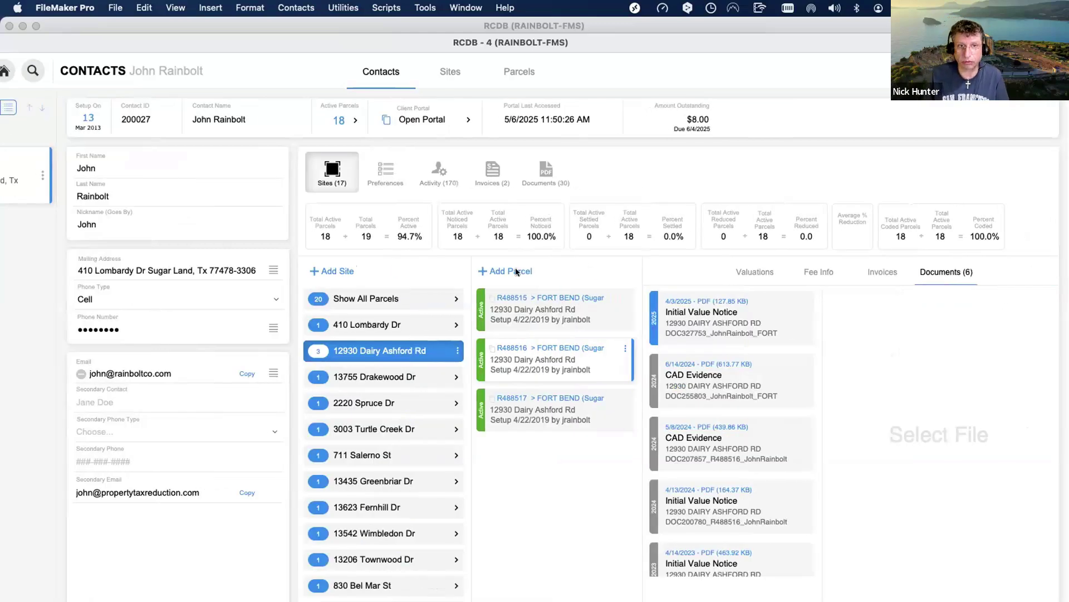
pyautogui.click(440, 174)
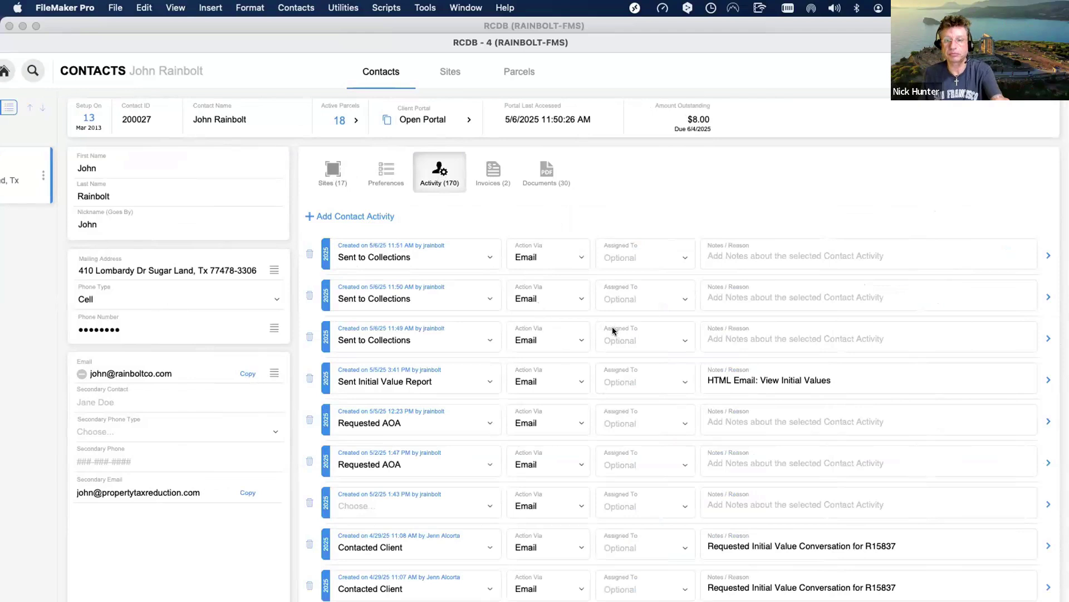
pyautogui.keyDown('super'); pyautogui.click(629, 331); pyautogui.keyUp('super')
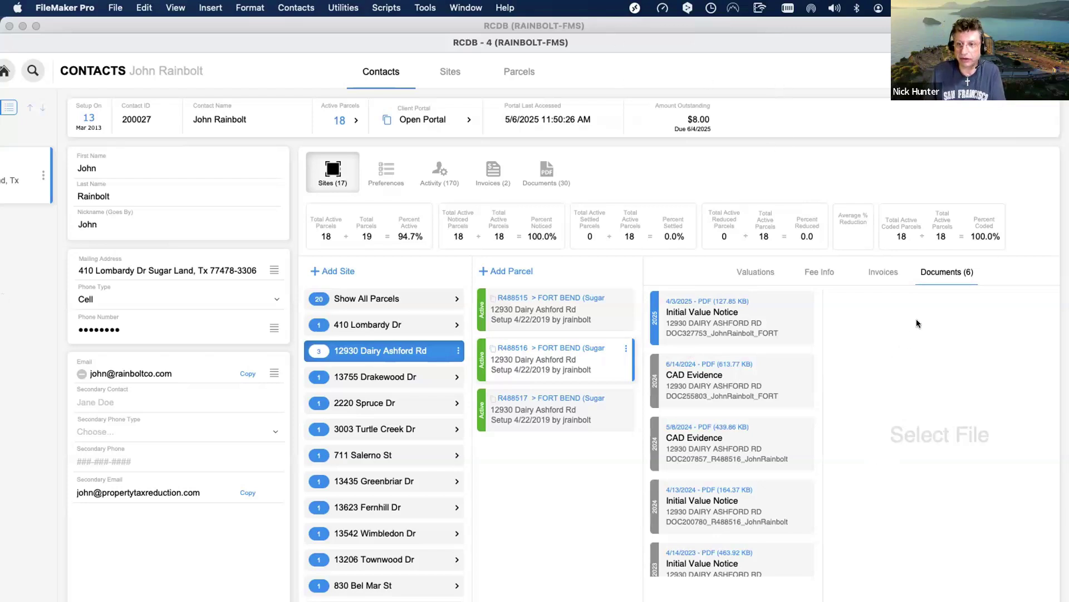
pyautogui.moveTo(920, 324); pyautogui.dragTo(921, 352)
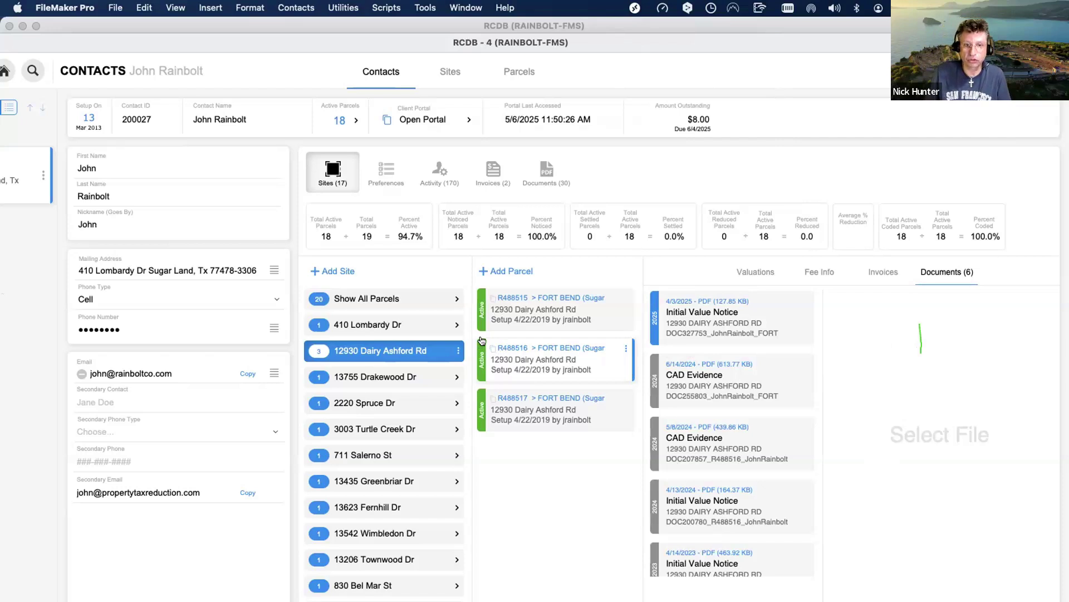
pyautogui.moveTo(483, 350)
pyautogui.mouseDown()
pyautogui.moveTo(826, 366)
pyautogui.moveTo(961, 356)
pyautogui.moveTo(469, 342)
pyautogui.mouseUp()
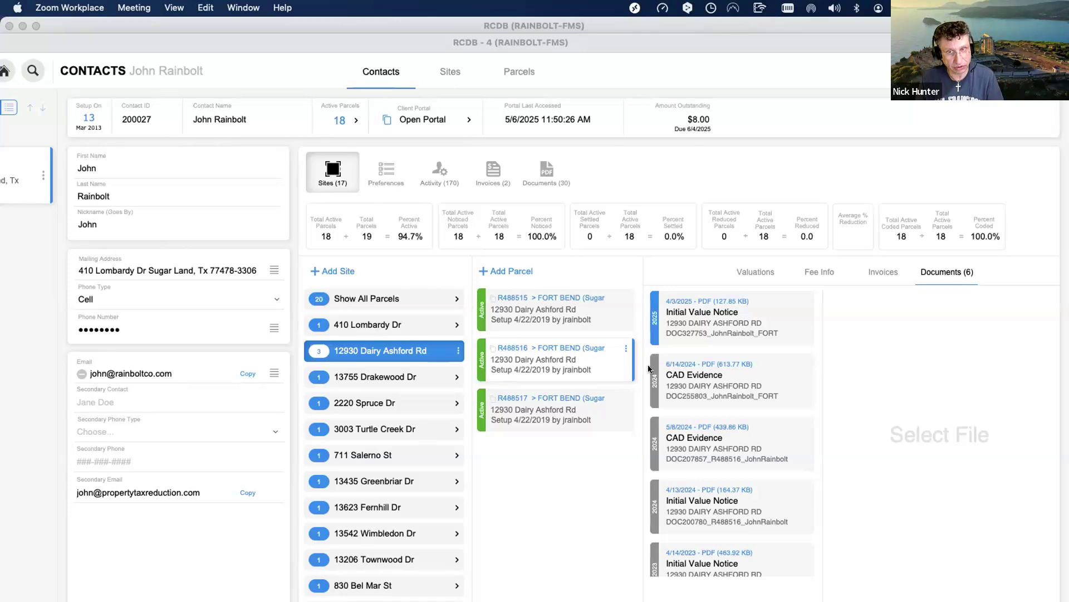
pyautogui.click(435, 169)
pyautogui.click(437, 167)
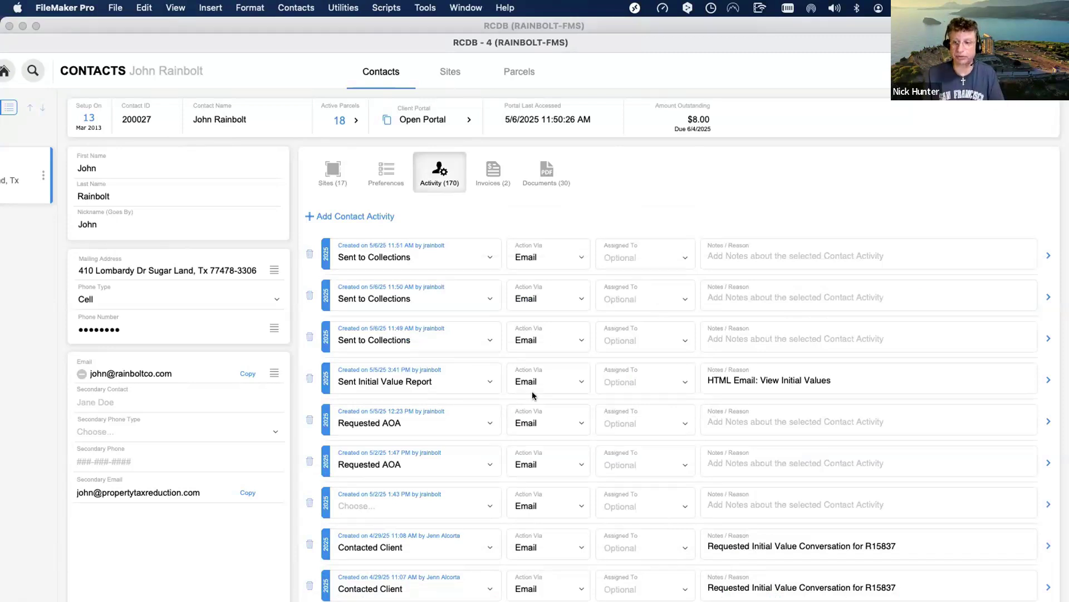
pyautogui.click(334, 173)
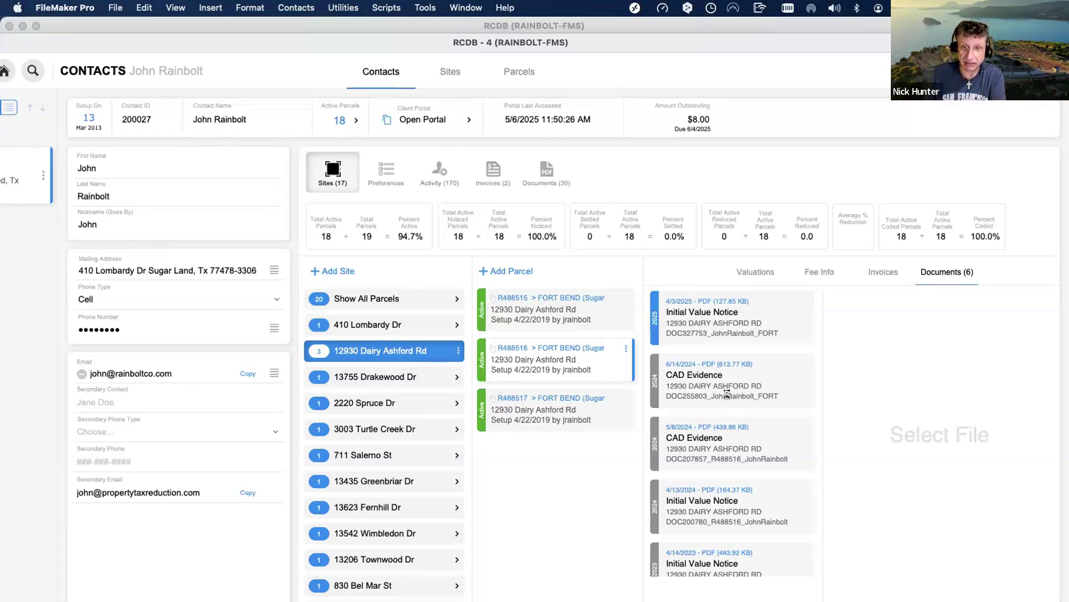
# Restore the RCDB - 4 window from full size and bring Contacts (Layout #14) forward.
pyautogui.doubleClick(159, 42)
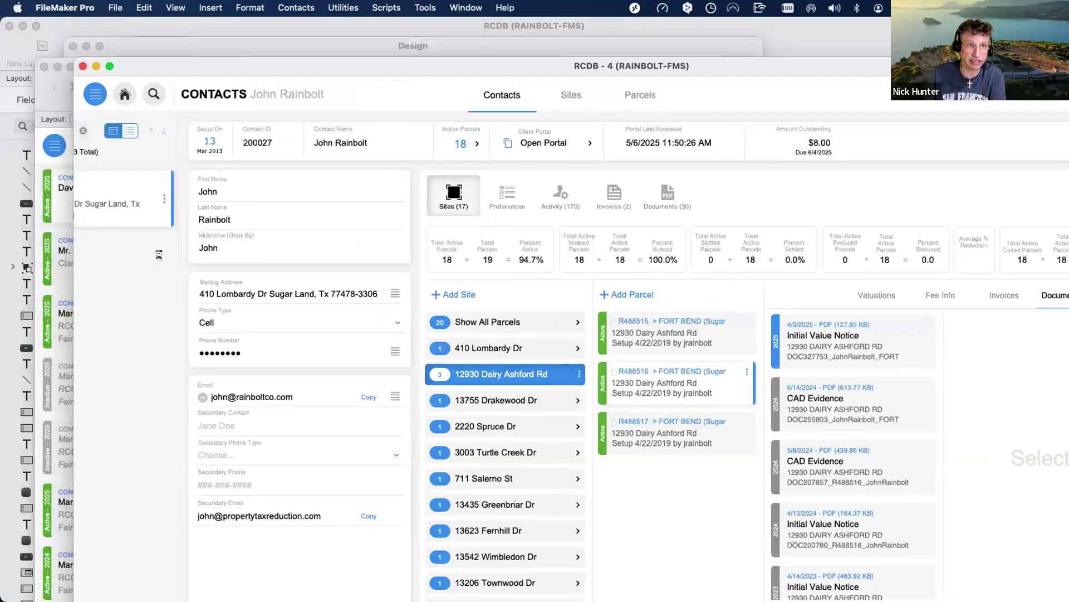
pyautogui.click(55, 205)
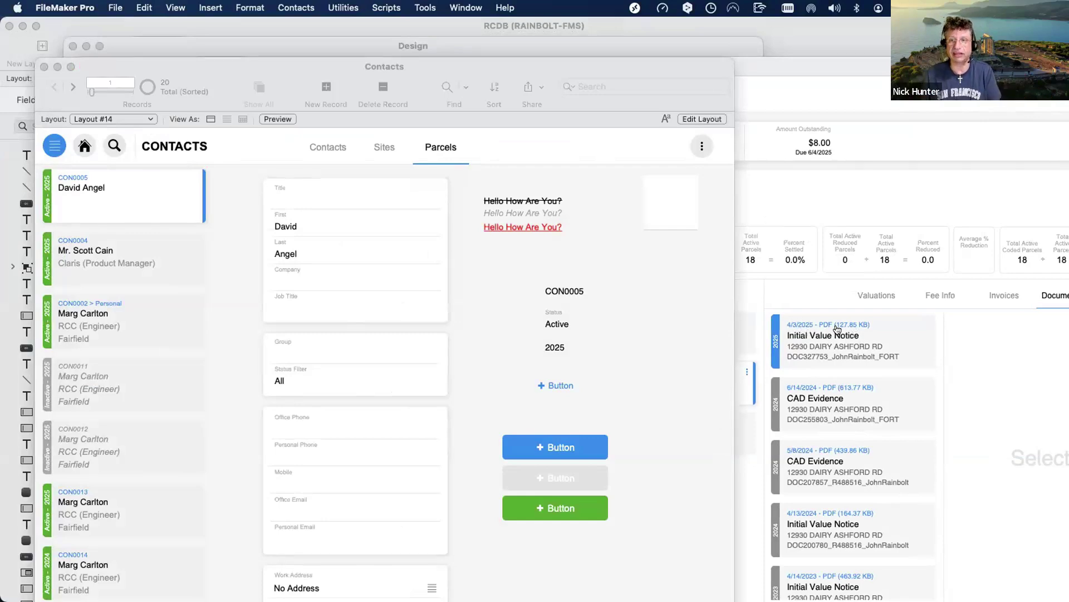
# Make the RCDB - 4 reference window frontmost over the new Contacts layout.
pyautogui.click(837, 330)
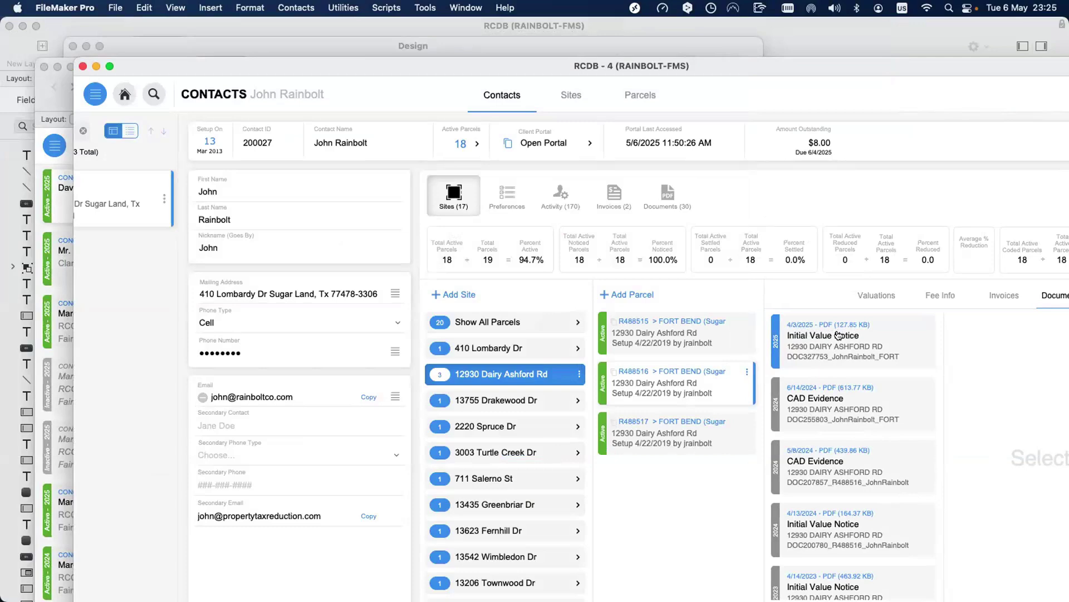
# Drag the RCDB - 4 window up and left to show more of its contact screen.
pyautogui.moveTo(194, 70); pyautogui.dragTo(159, 41)
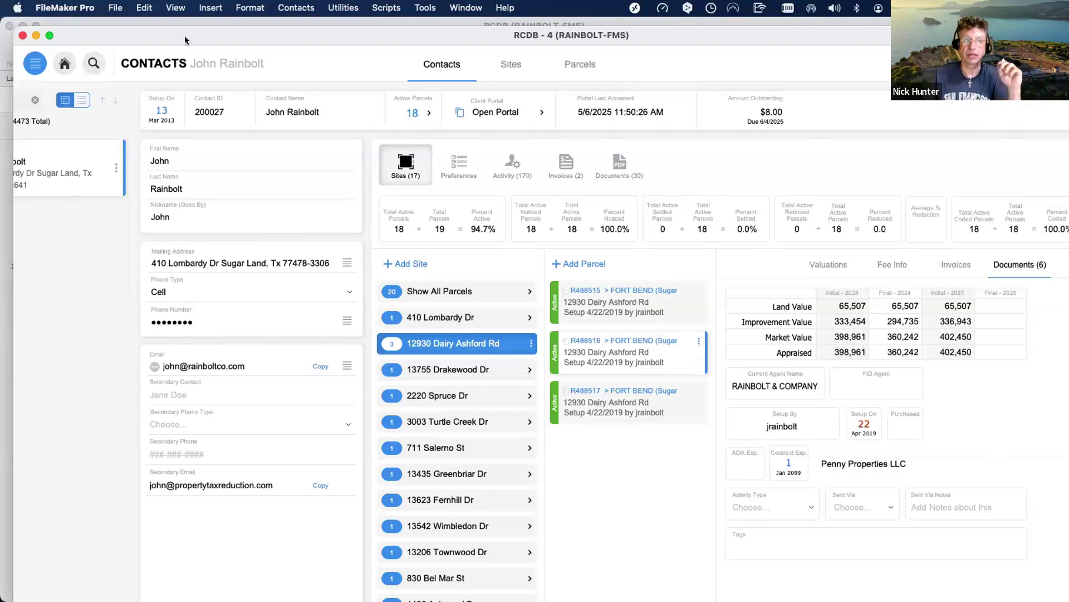
# Drag the RCDB - 4 window slightly down and right to reveal the Design window.
pyautogui.moveTo(185, 35); pyautogui.dragTo(190, 70)
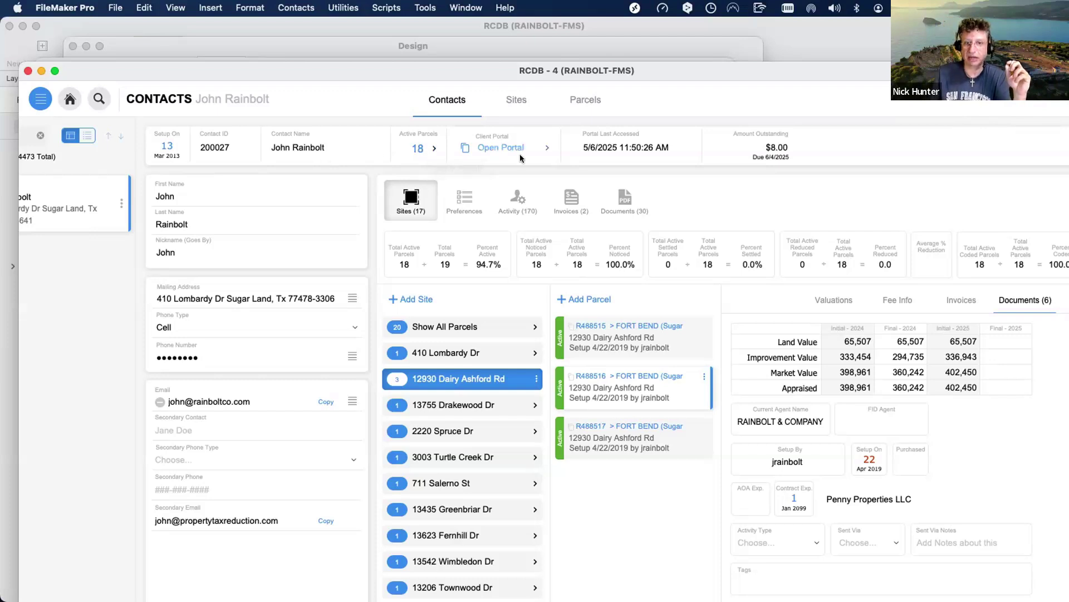
pyautogui.moveTo(585, 151)
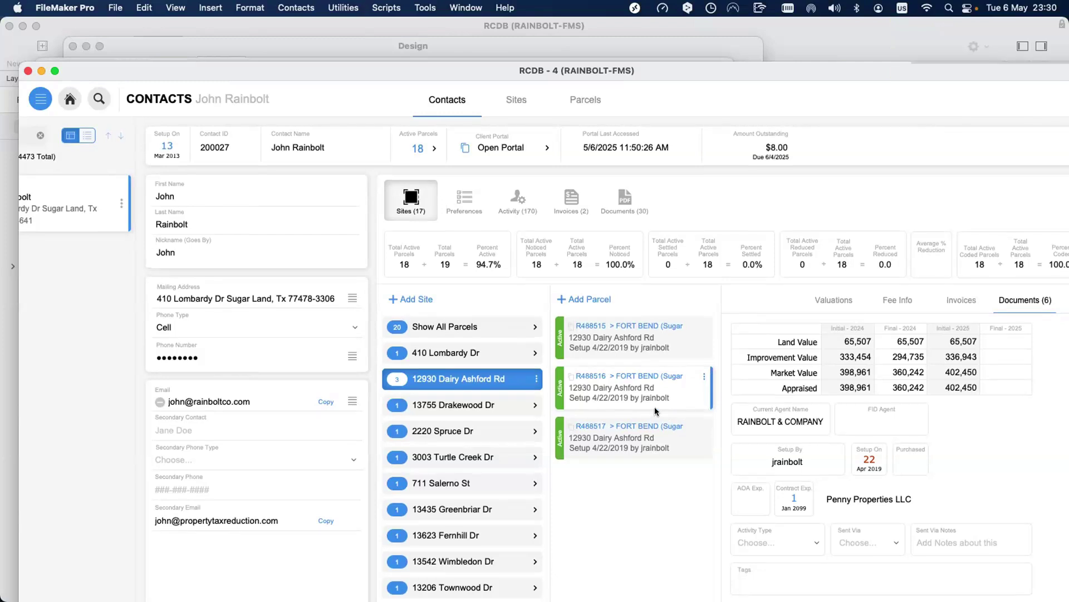
# Slide the RCDB - 4 window left until the parcel panel's Documents section shows six documents.
pyautogui.hscroll(1, 386, 279)
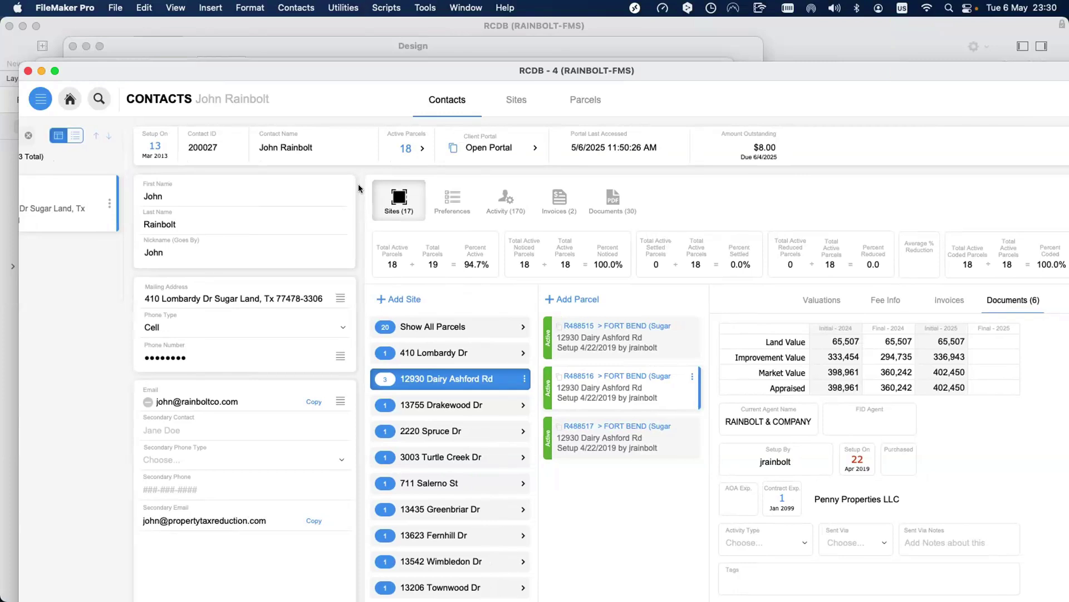
pyautogui.hscroll(-5, 336, 137)
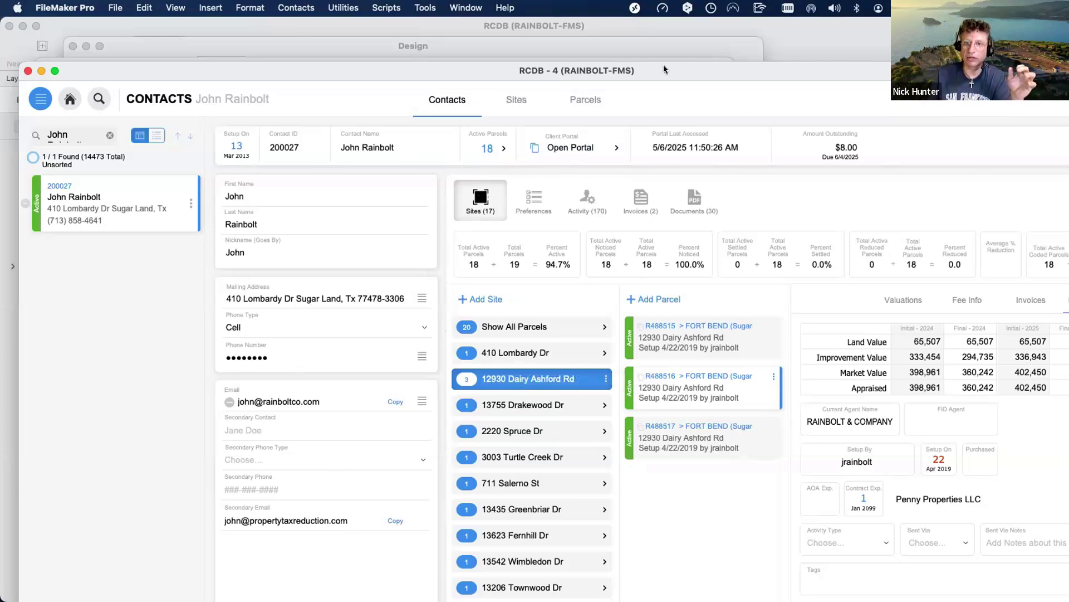
pyautogui.moveTo(646, 67); pyautogui.dragTo(546, 60)
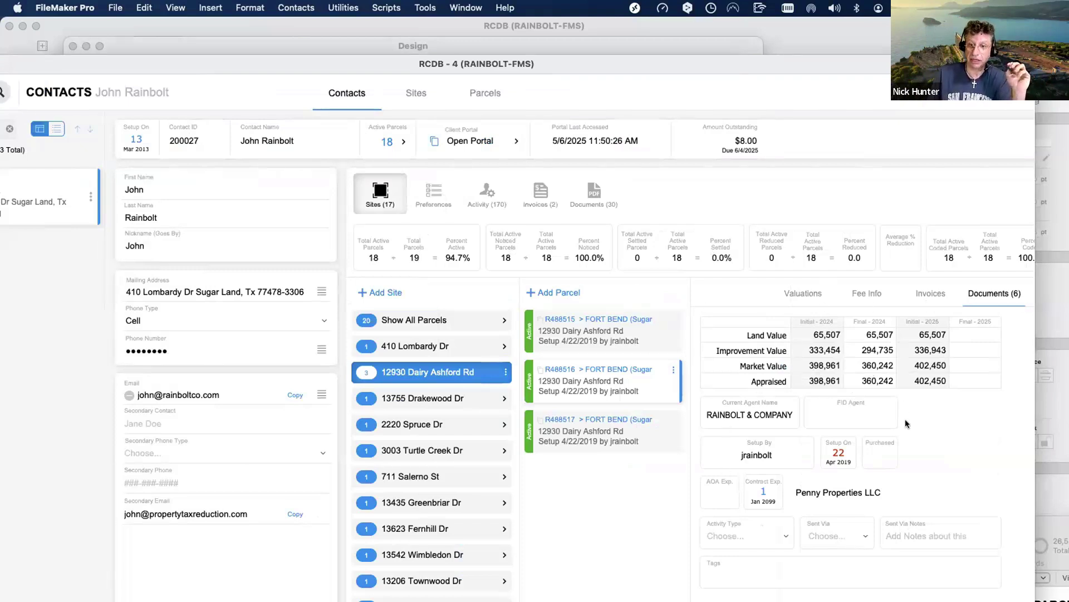
# Switch the parcel panel via Valuations to Fee Info, showing fee type Free and a 25% contingency.
pyautogui.click(805, 293)
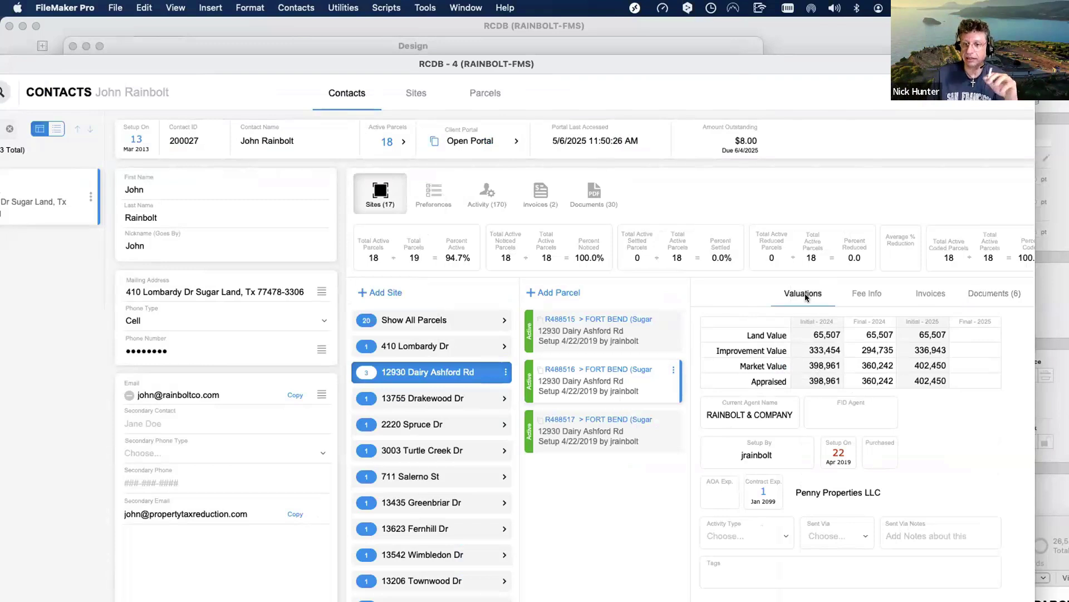
pyautogui.click(859, 291)
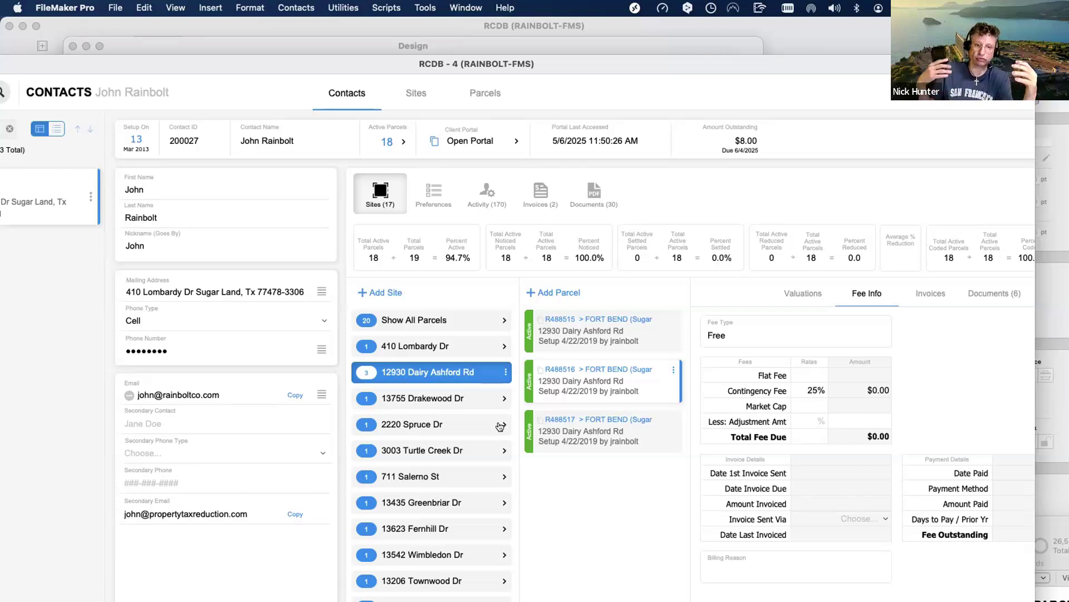
pyautogui.click(501, 426)
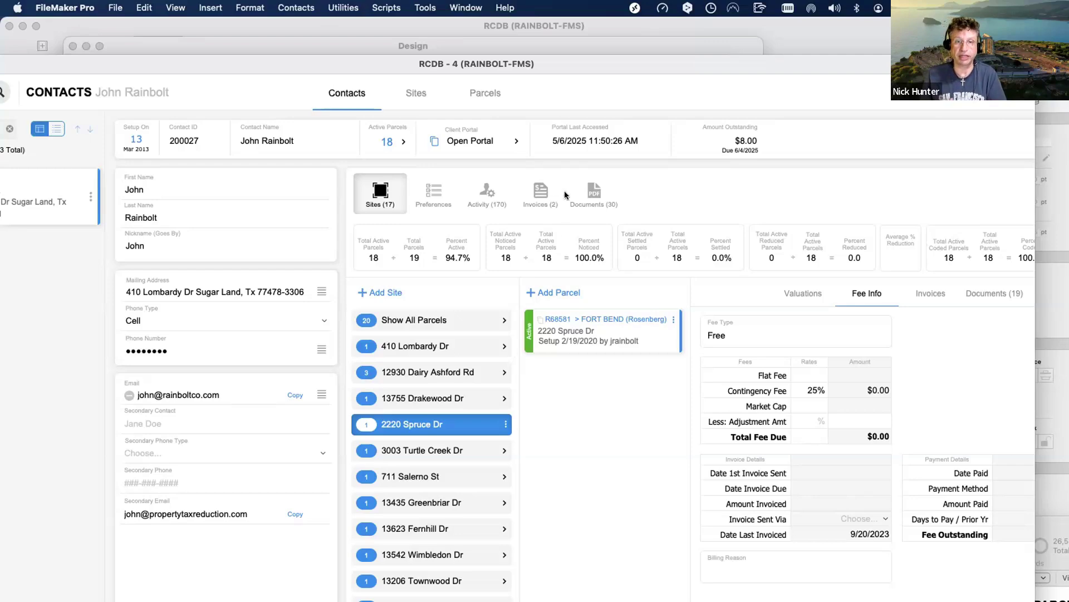
pyautogui.click(583, 187)
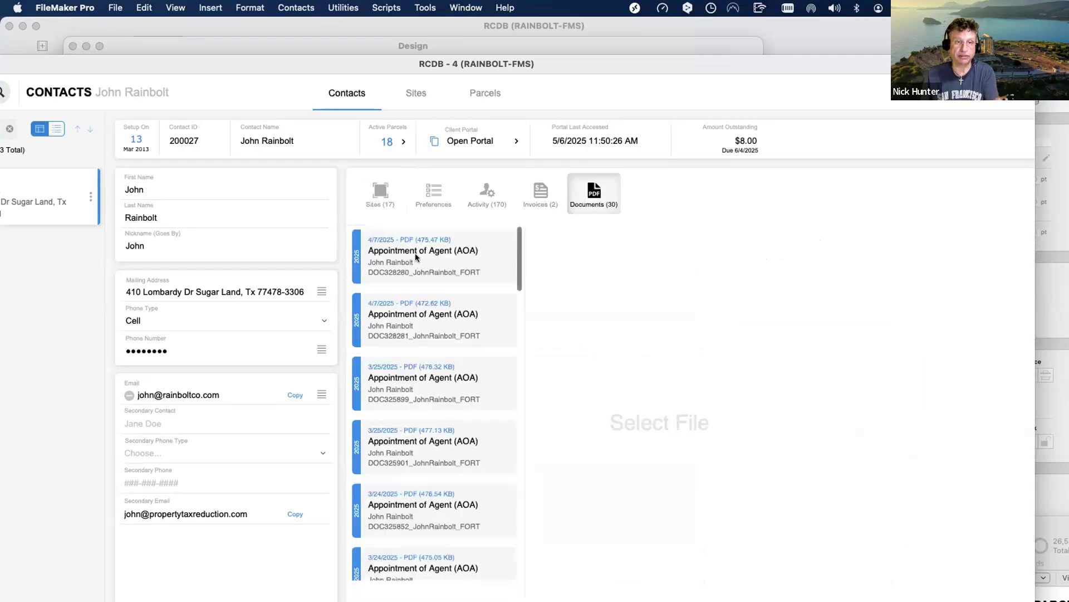
pyautogui.click(380, 191)
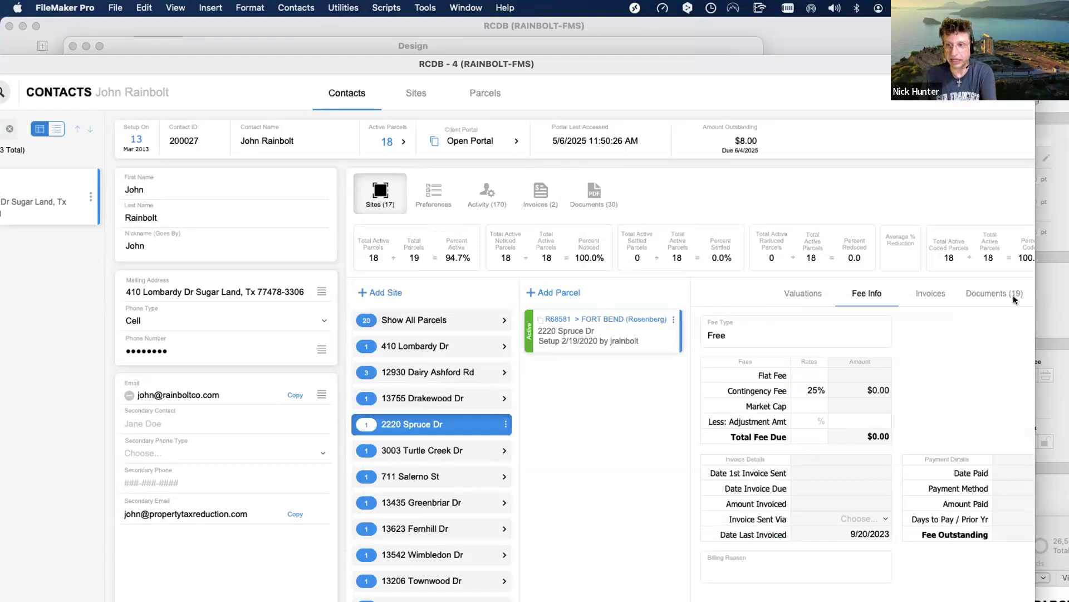
# Check the parcel's 19 documents, then show its Valuations with 2025 initial market value 204,374.
pyautogui.click(1011, 295)
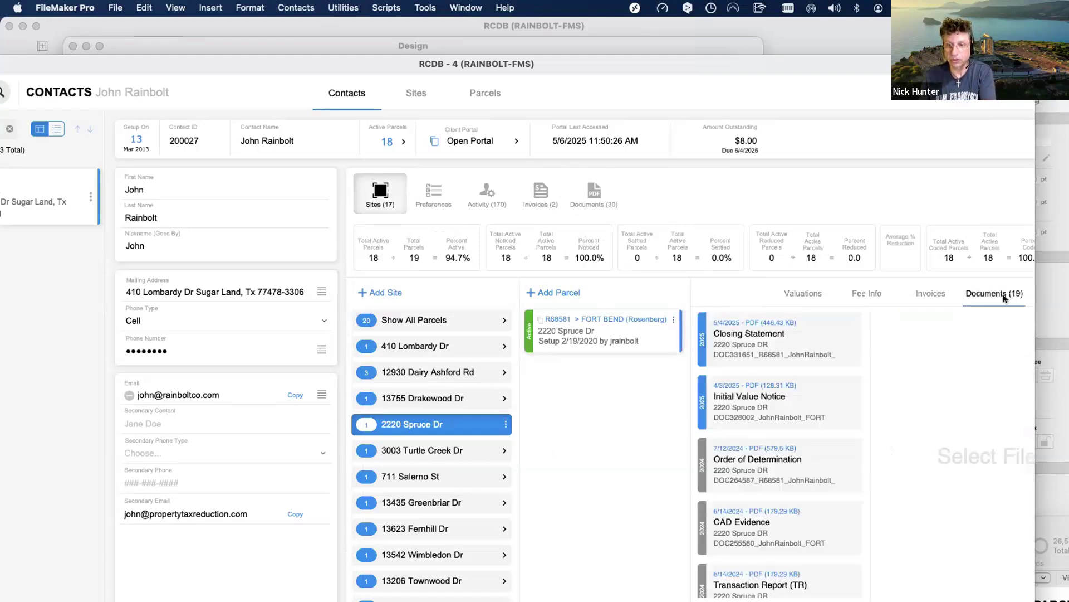
pyautogui.click(801, 296)
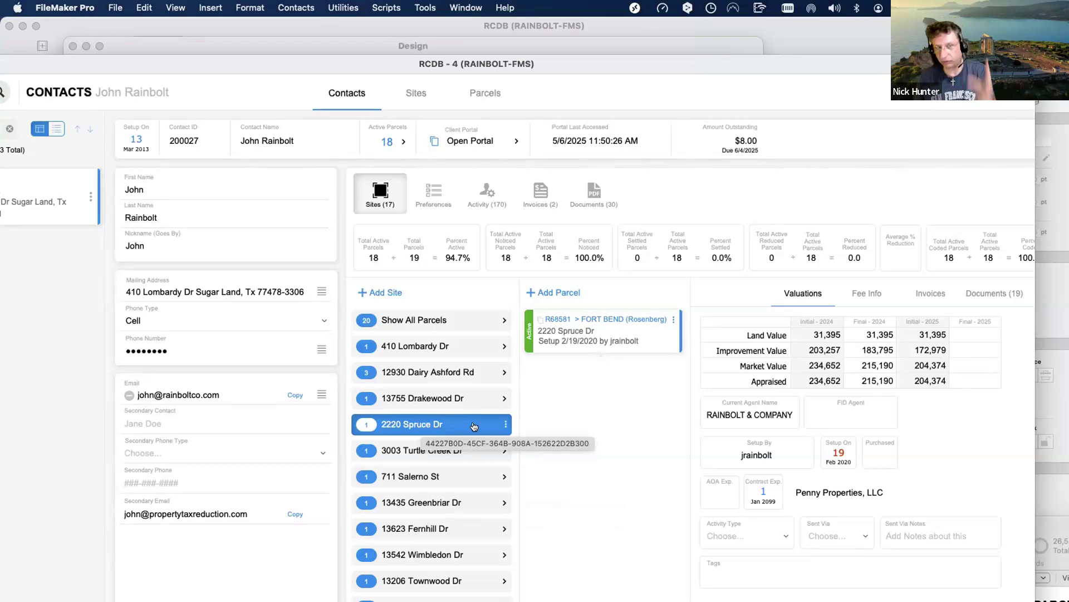
# Shift the RCDB - 4 window right and down to expose the Contacts layout behind it.
pyautogui.moveTo(163, 65); pyautogui.dragTo(327, 88)
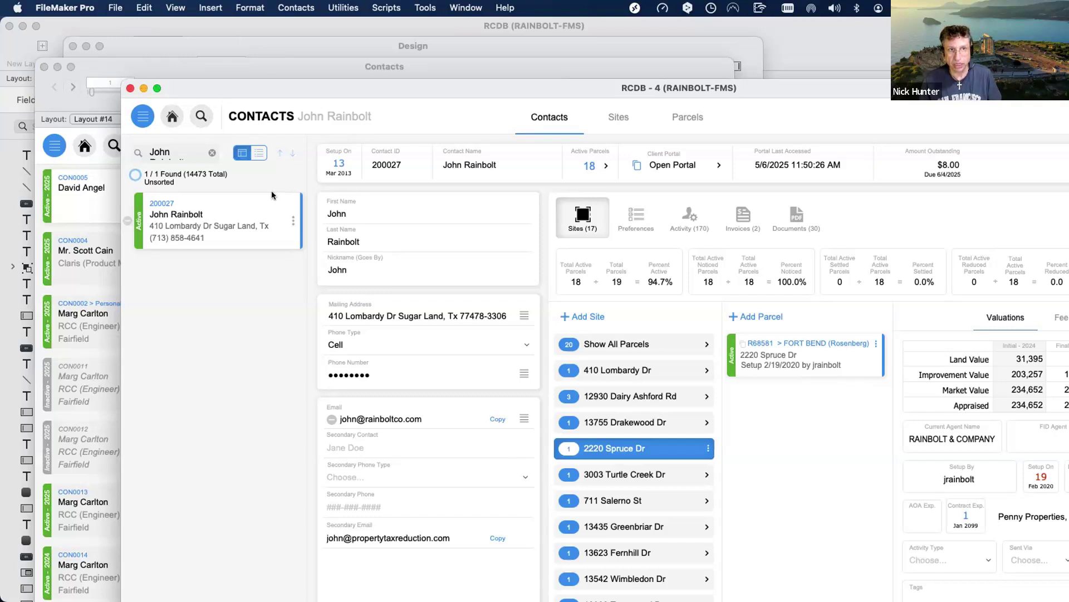
pyautogui.moveTo(102, 66); pyautogui.dragTo(416, 319)
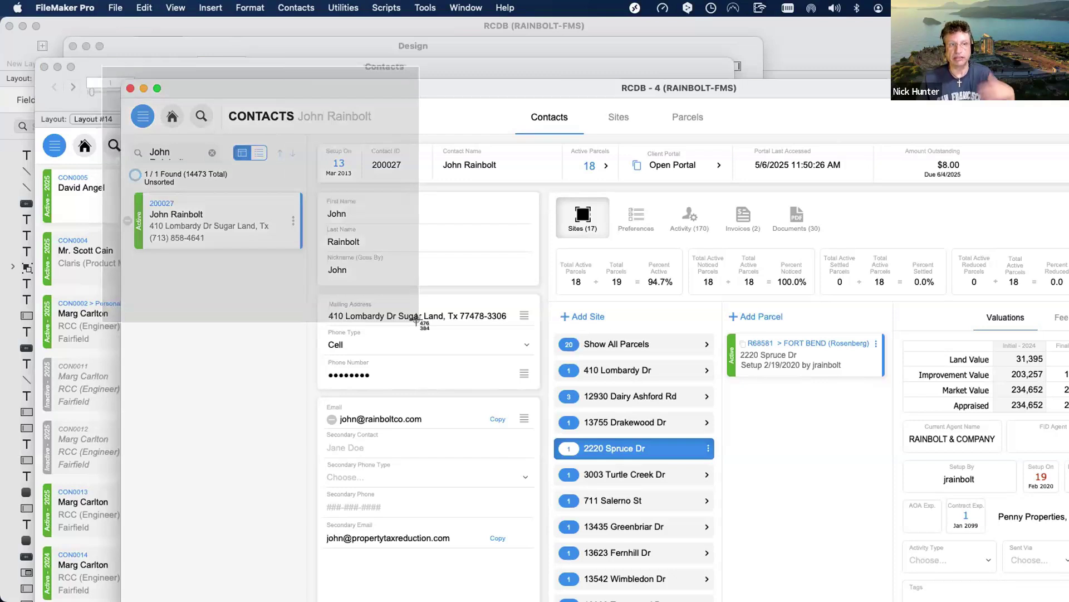
pyautogui.moveTo(417, 319); pyautogui.dragTo(317, 601)
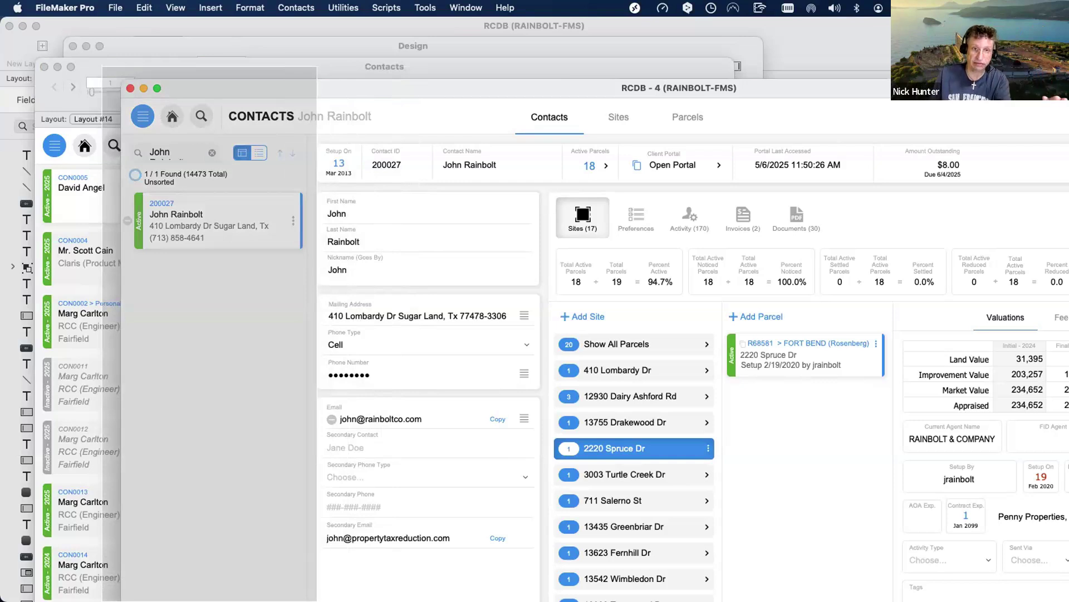
# Take an area screenshot (Cmd-Shift-4) of the First Name through Secondary Email column.
pyautogui.press('Escape')
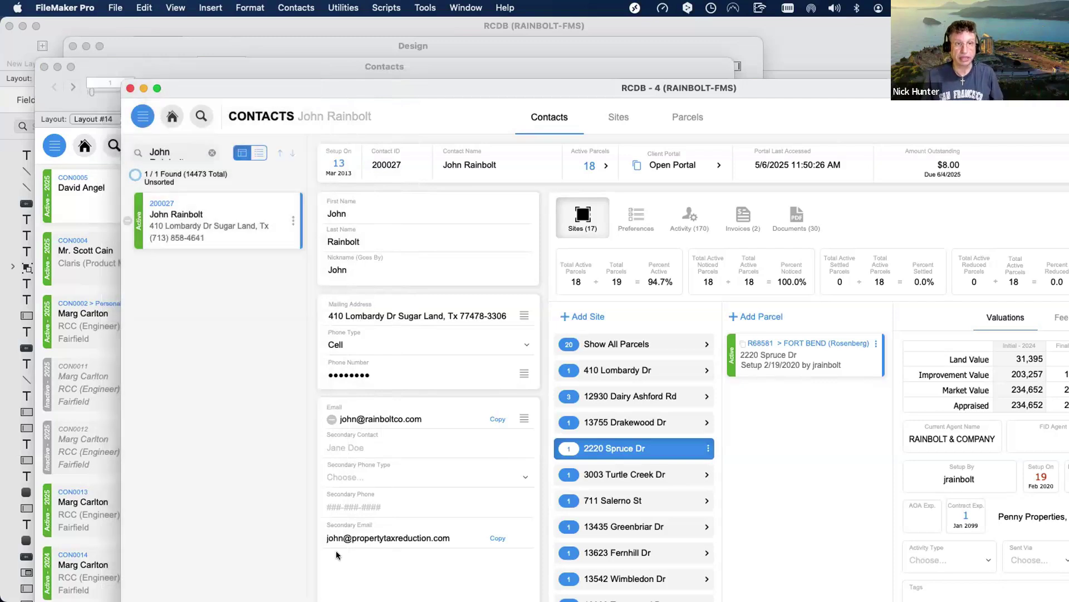
pyautogui.press('super+shift+4')
pyautogui.moveTo(306, 131); pyautogui.dragTo(543, 600)
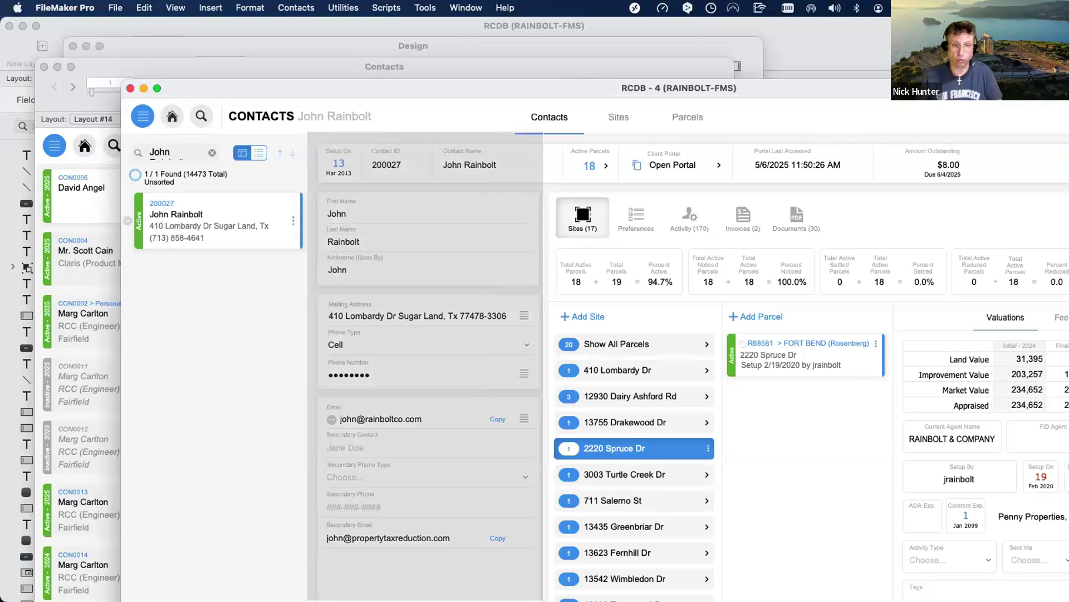
pyautogui.moveTo(543, 600); pyautogui.dragTo(464, 539)
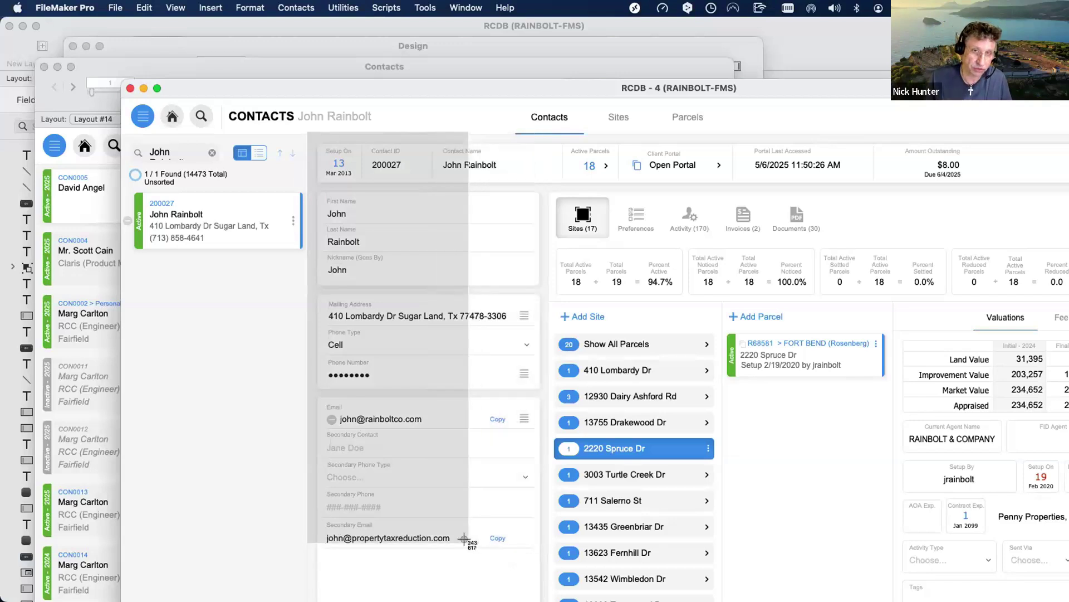
pyautogui.moveTo(464, 539); pyautogui.dragTo(539, 581)
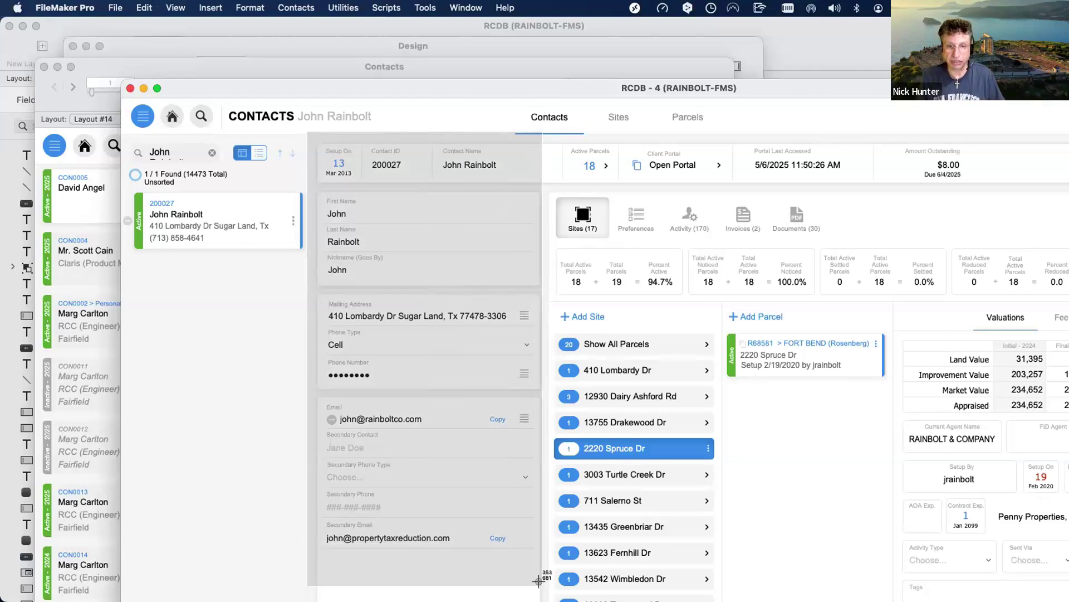
pyautogui.moveTo(539, 581); pyautogui.dragTo(538, 581)
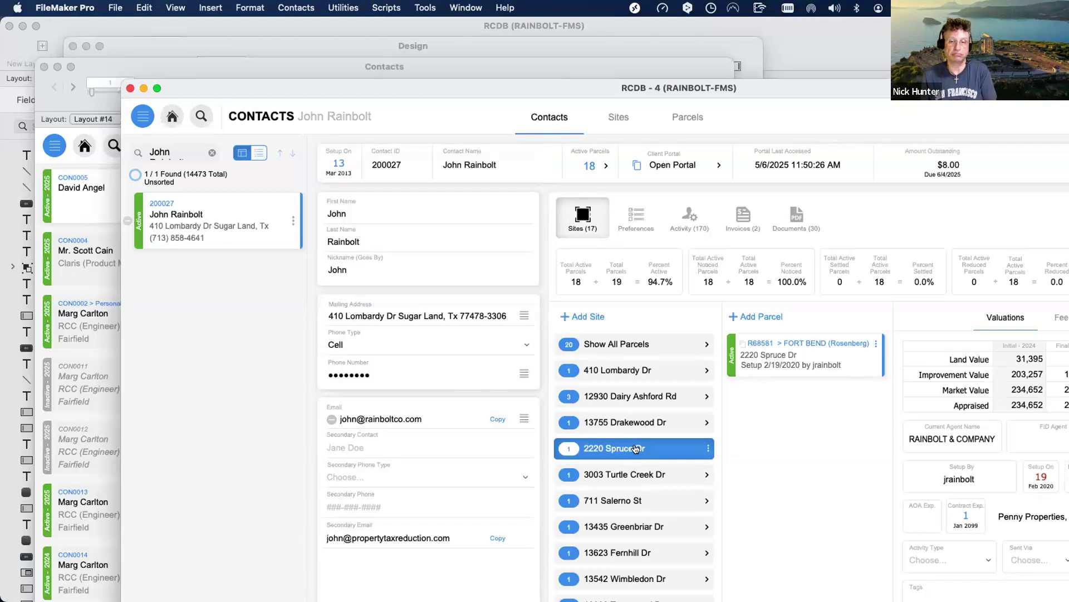
pyautogui.moveTo(636, 449)
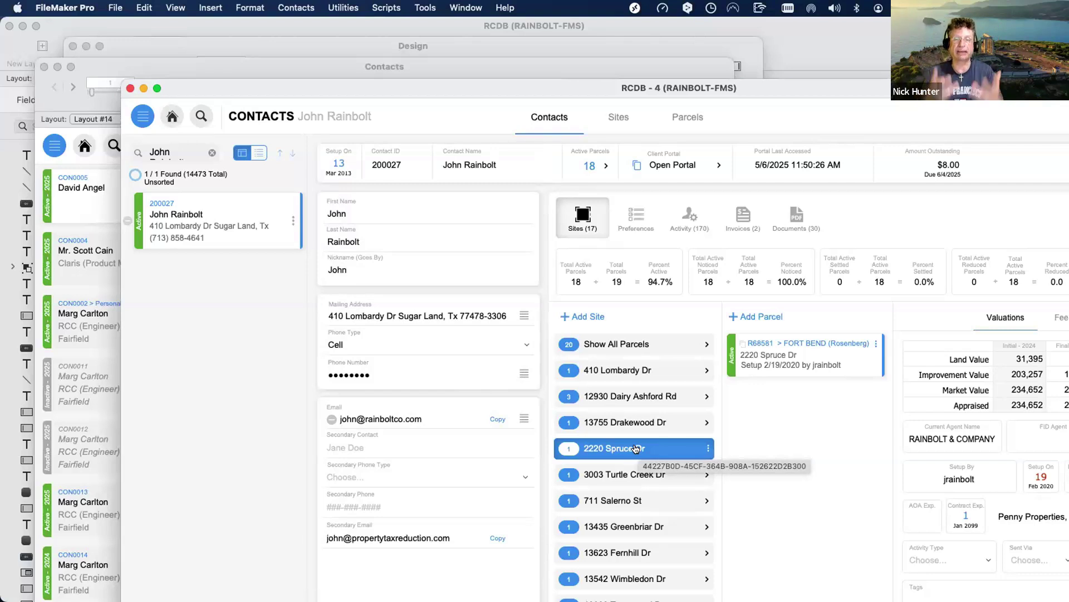
pyautogui.hscroll(1, 636, 449)
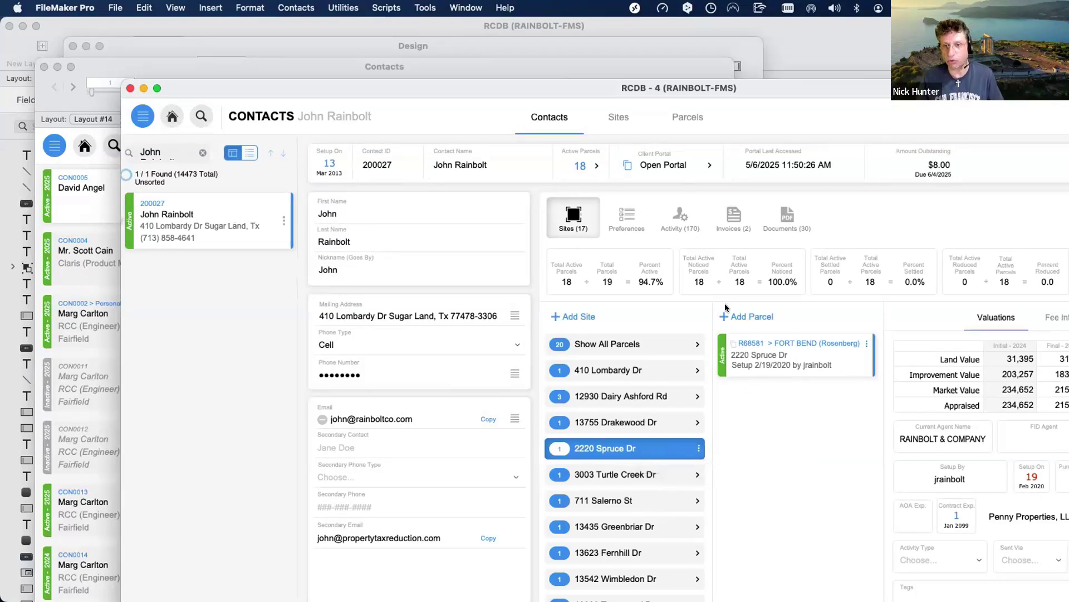
pyautogui.scroll(-3, 646, 489)
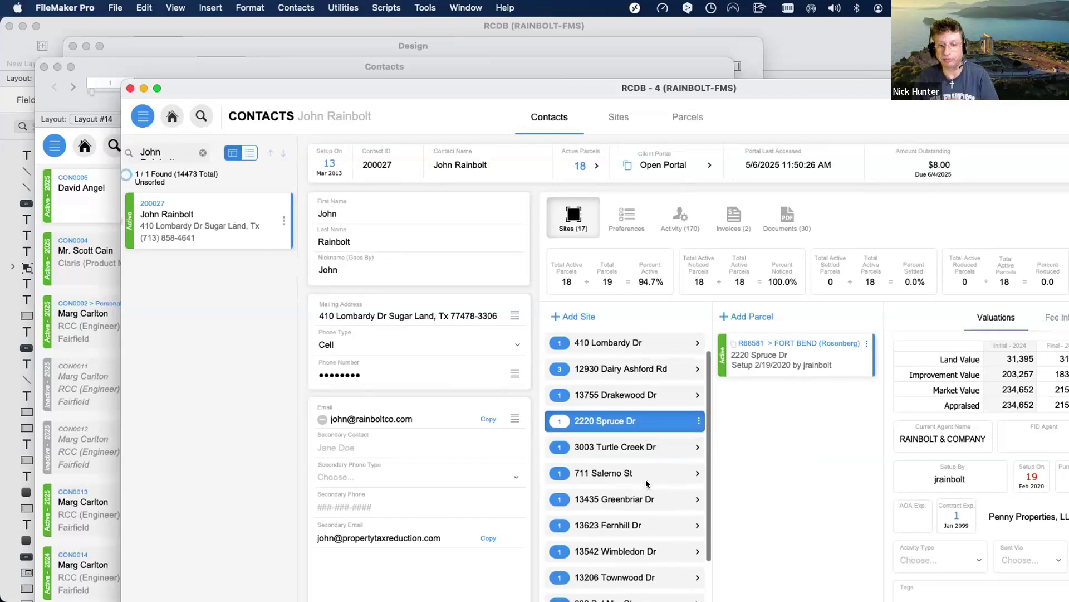
pyautogui.scroll(3, 647, 485)
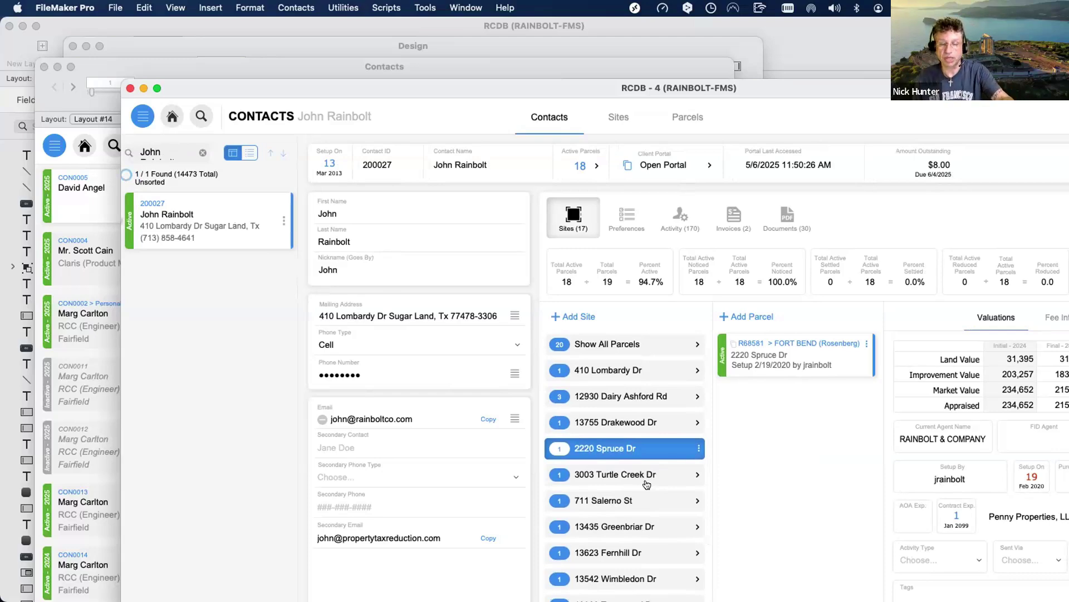
# Reposition the RCDB - 4 window up and to the left so more of the screen fits.
pyautogui.moveTo(364, 90); pyautogui.dragTo(269, 44)
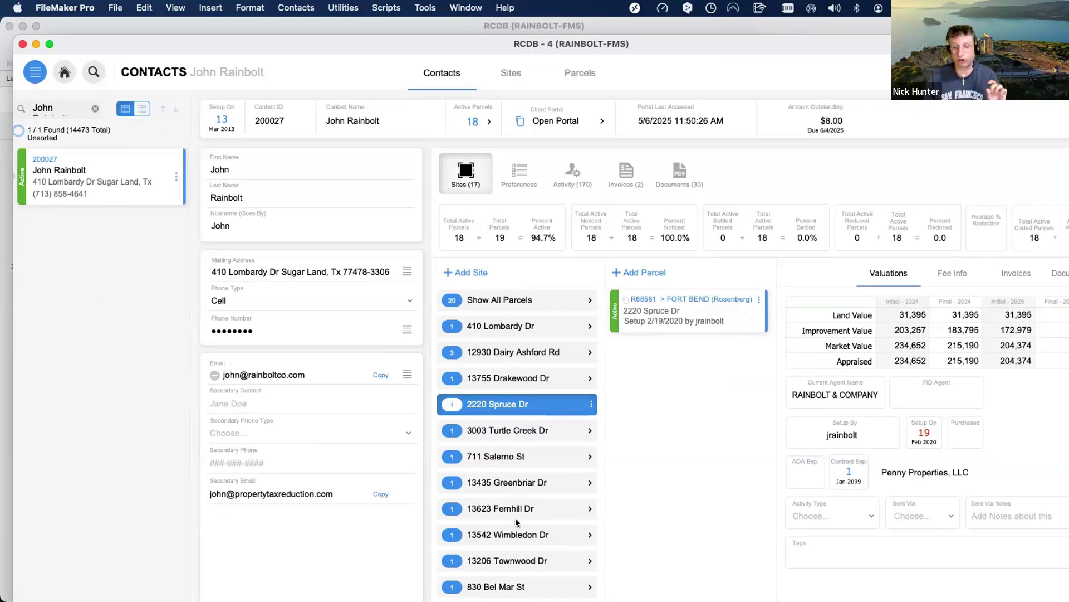
pyautogui.hscroll(1, 516, 519)
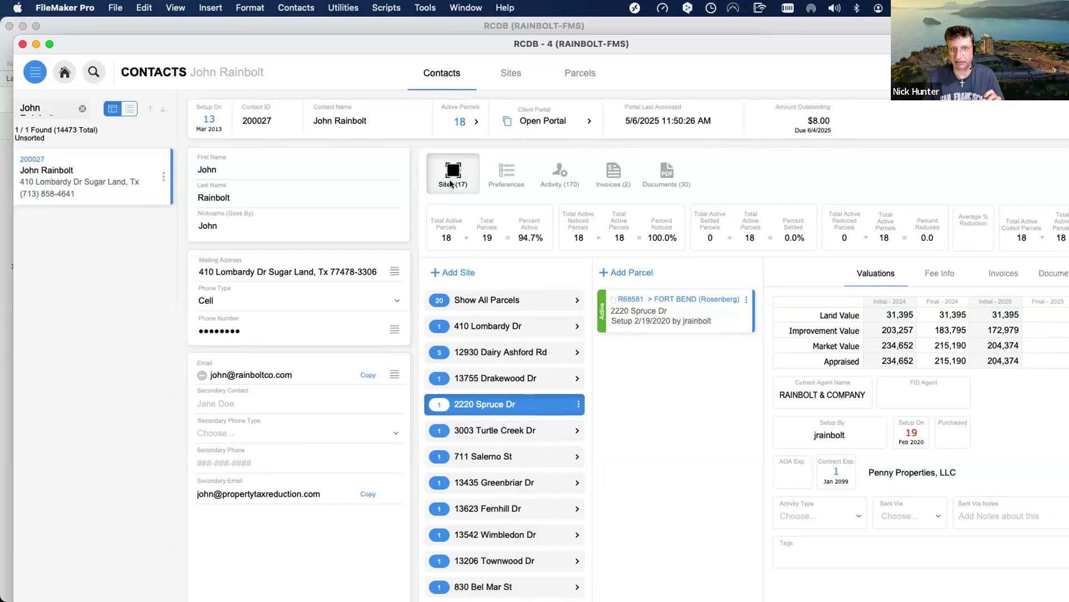
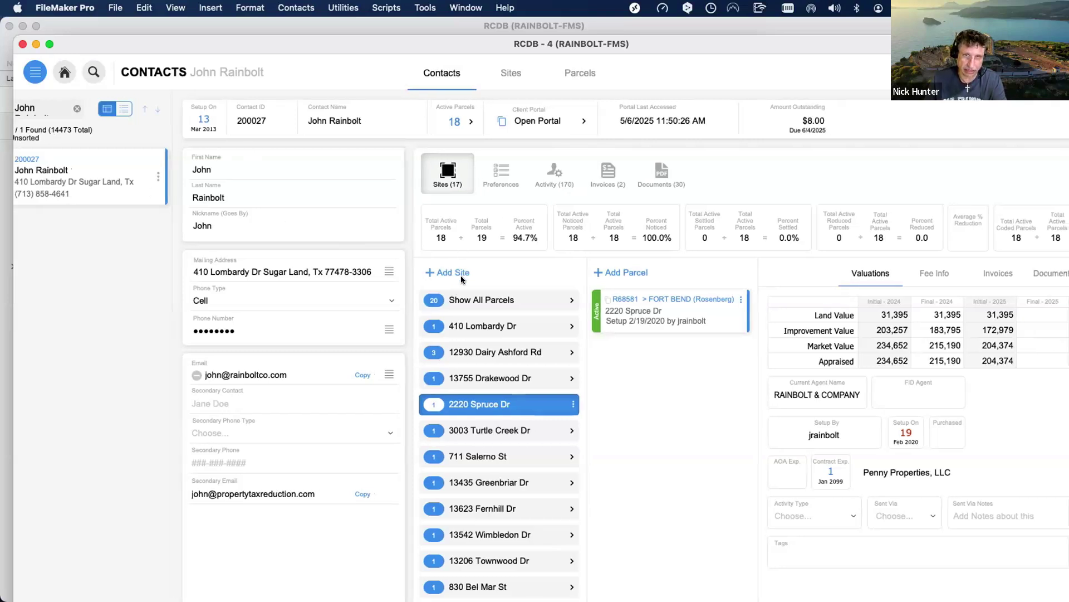
pyautogui.hscroll(1, 448, 269)
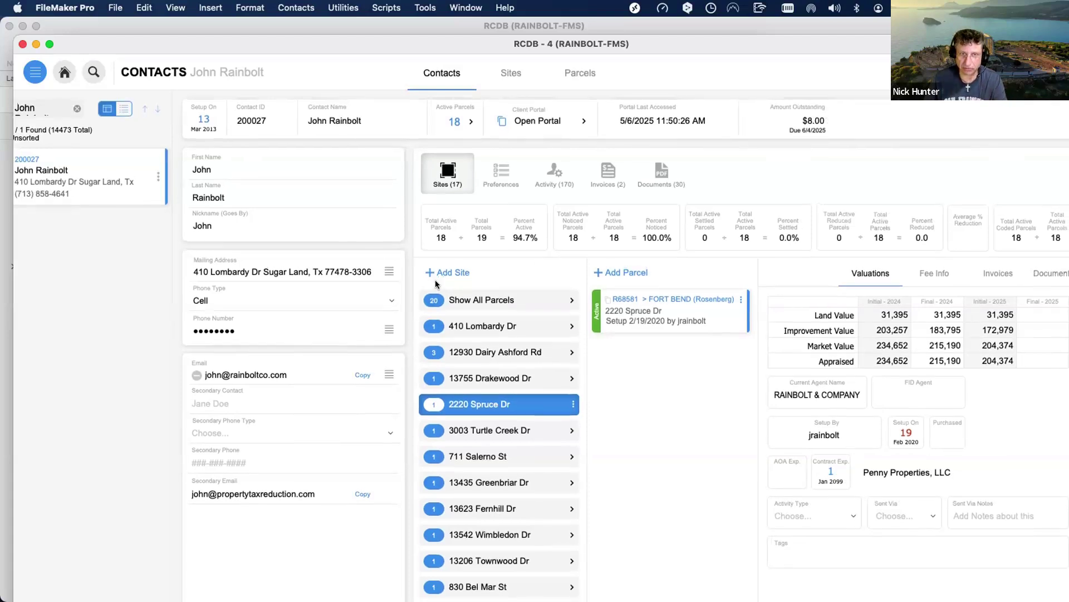
pyautogui.hscroll(1, 443, 286)
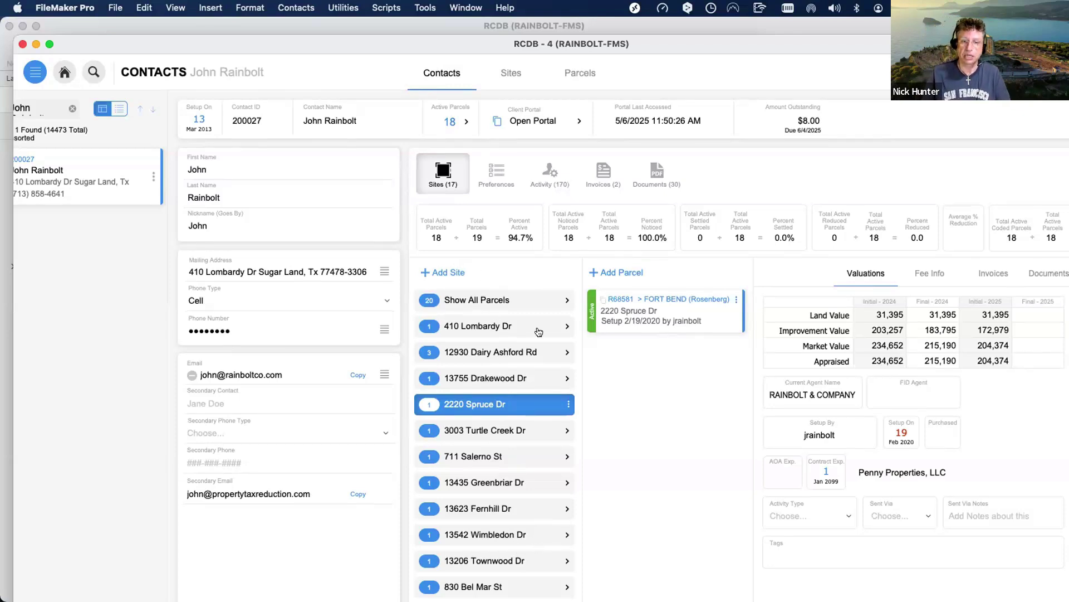
pyautogui.hscroll(-1, 583, 287)
pyautogui.hscroll(2, 640, 301)
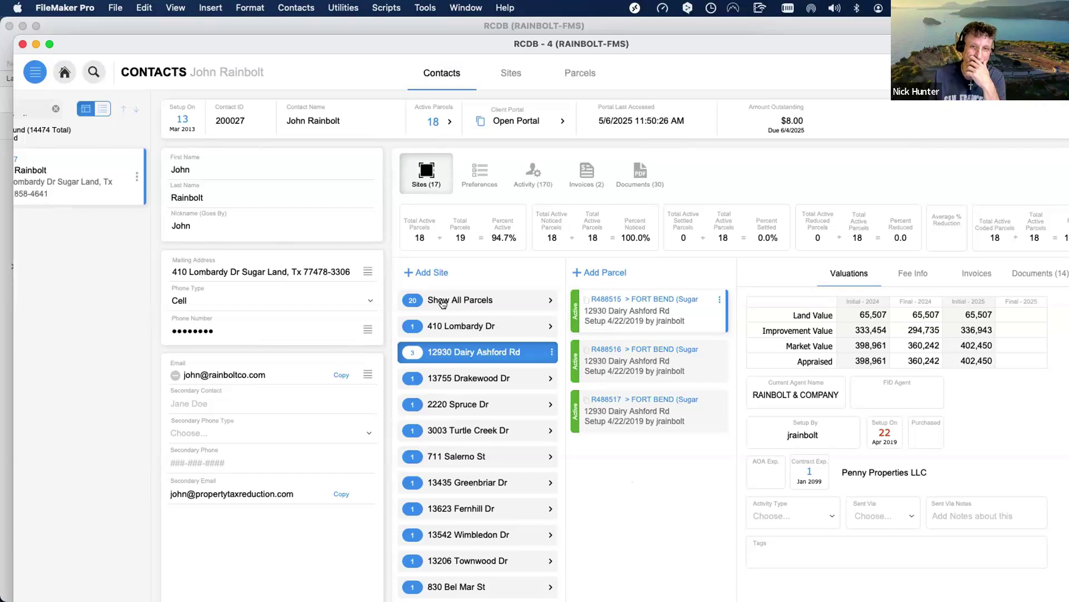
# Select the Show All Parcels row to list all 20 of the contact's parcels.
pyautogui.click(475, 300)
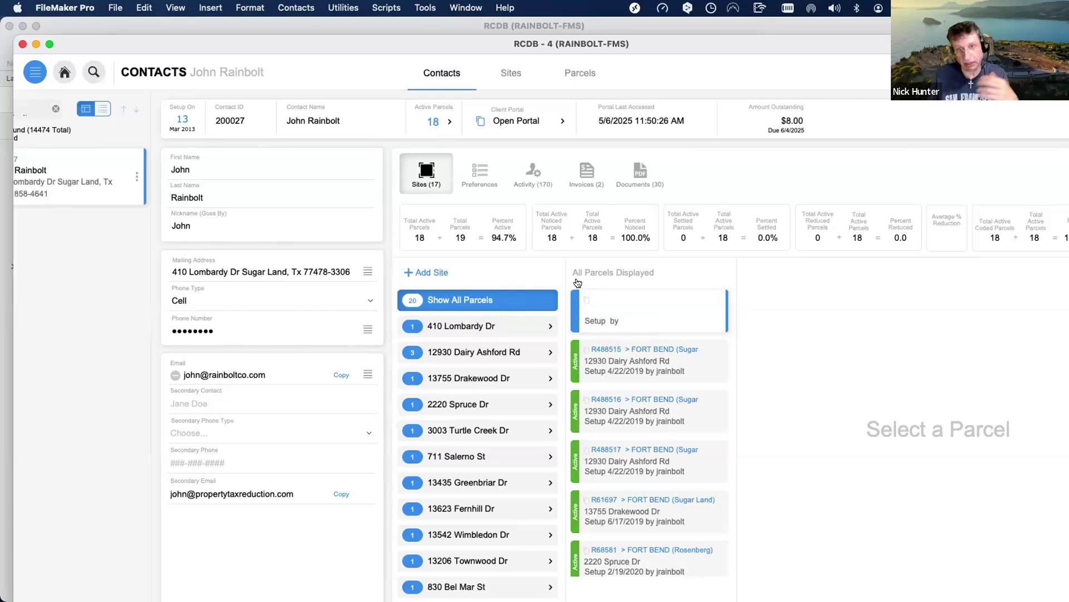
pyautogui.click(490, 329)
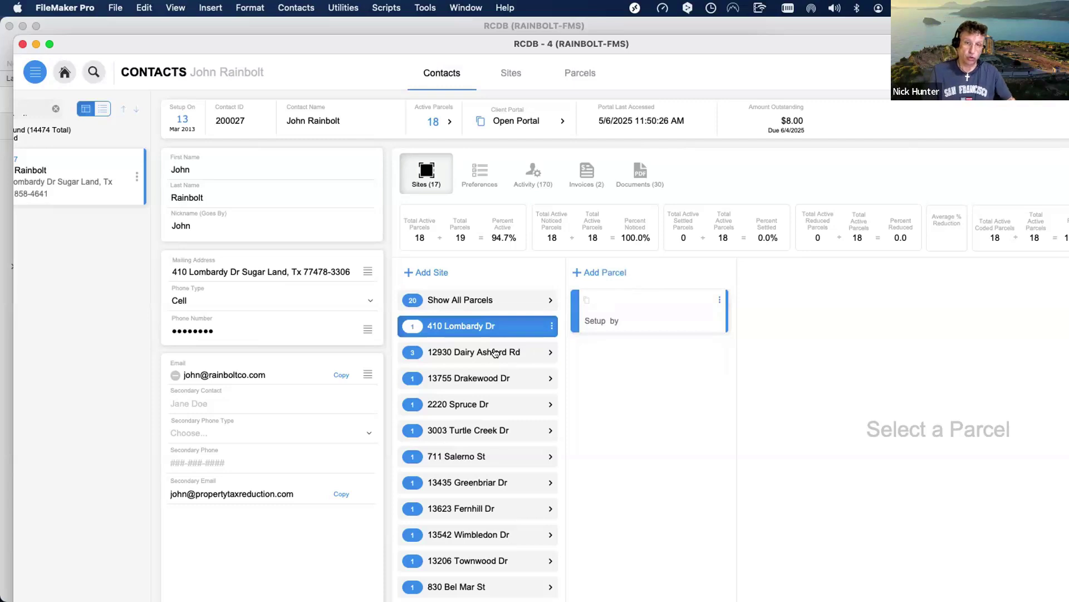
pyautogui.click(495, 352)
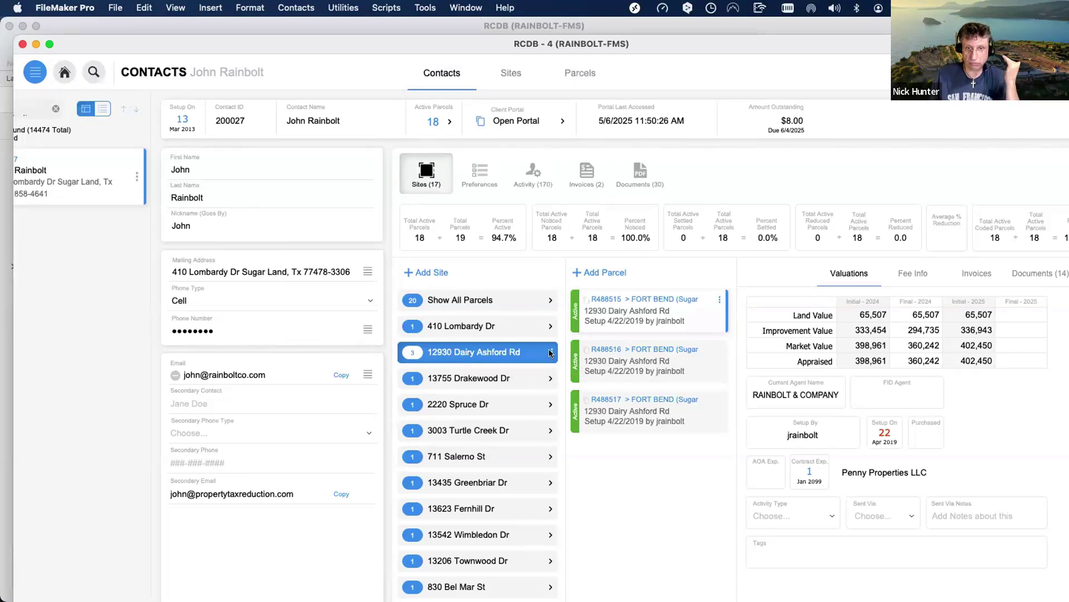
# Dismiss the Dairy Ashford Rd site's actions and show Move Parcel / Remove Parcel for its first parcel.
pyautogui.click(550, 352)
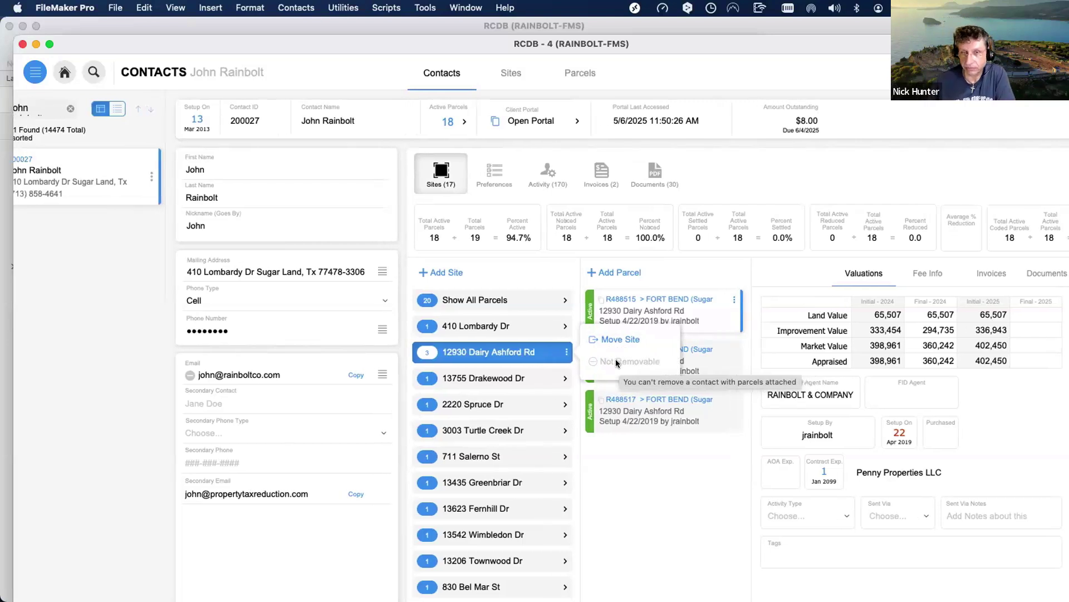
pyautogui.click(626, 455)
pyautogui.click(561, 353)
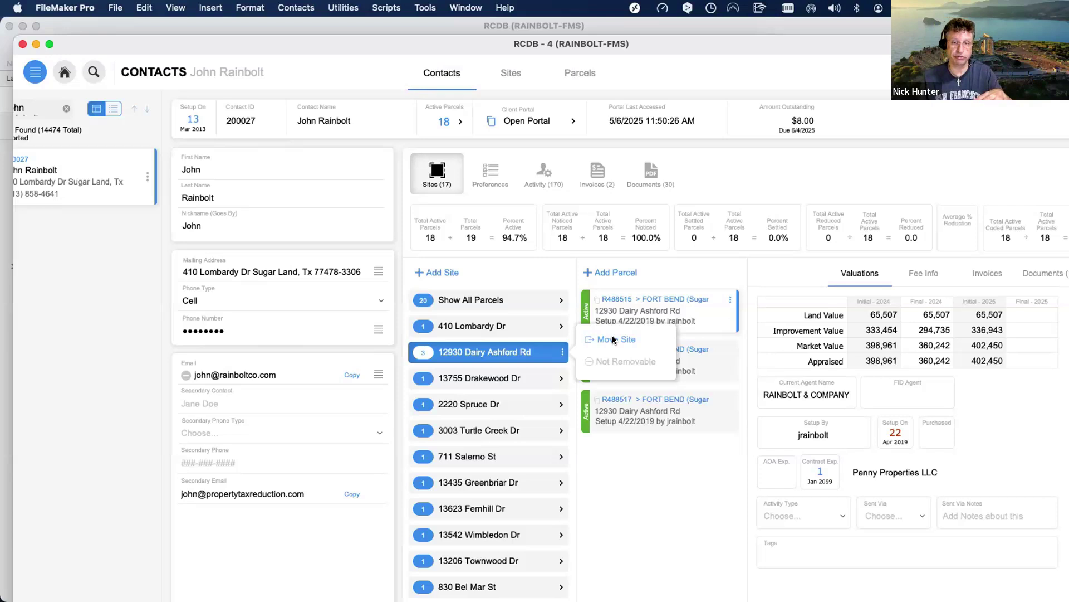
pyautogui.click(722, 298)
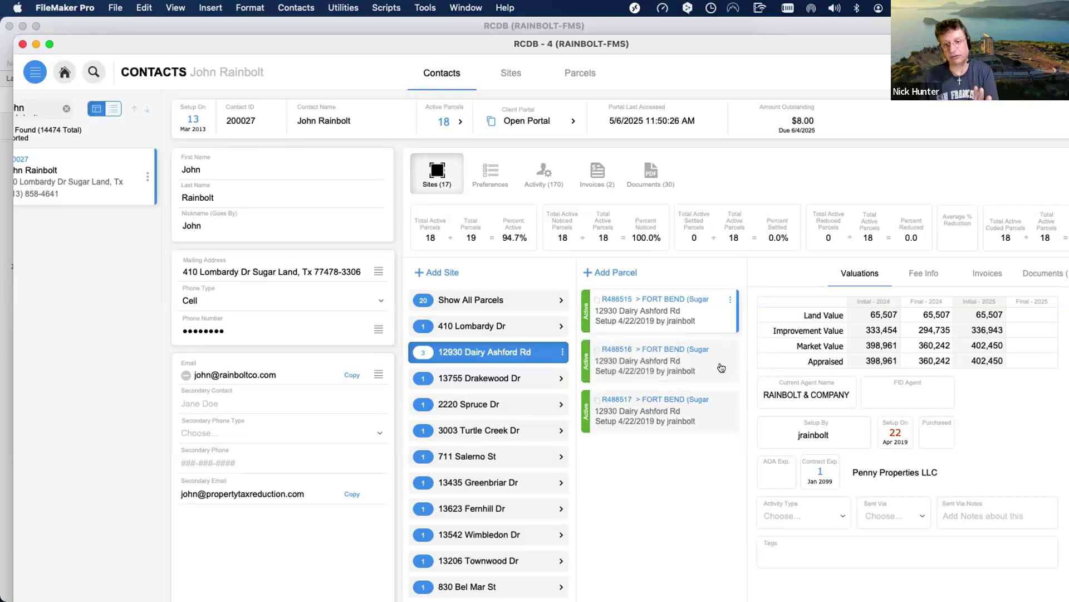
pyautogui.click(729, 301)
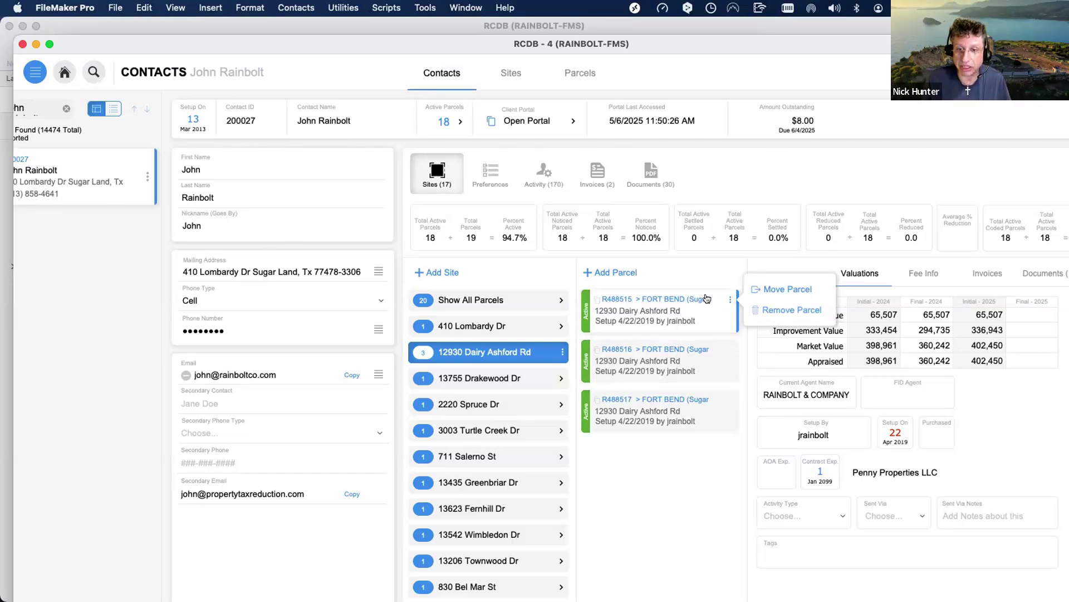
# Close and reopen parcel R488515's options, then show the contact's Omit Contact / Display Current Contact Only actions.
pyautogui.click(850, 259)
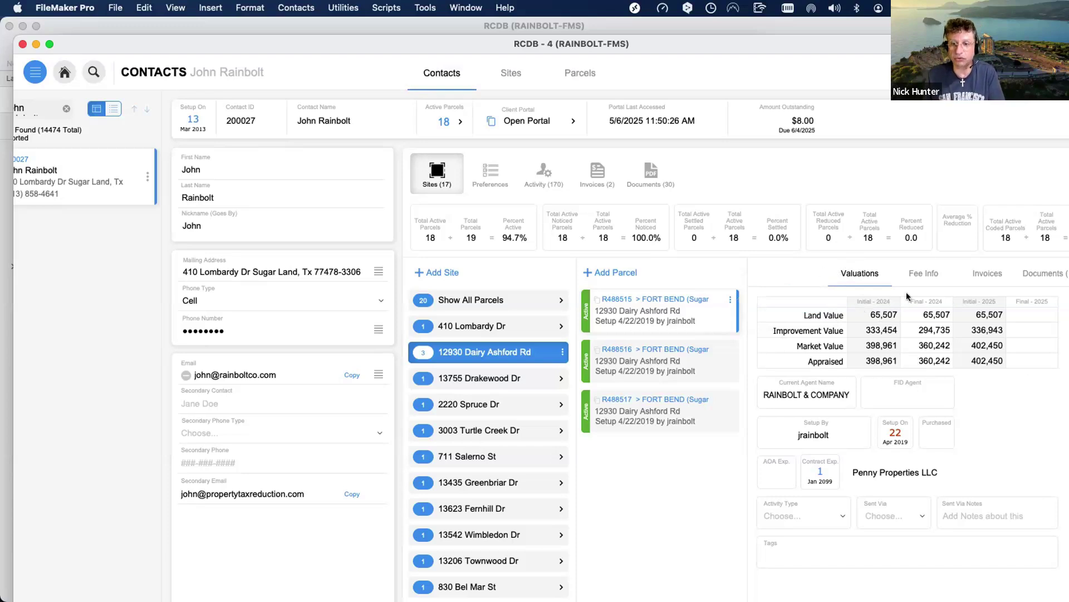
pyautogui.click(730, 301)
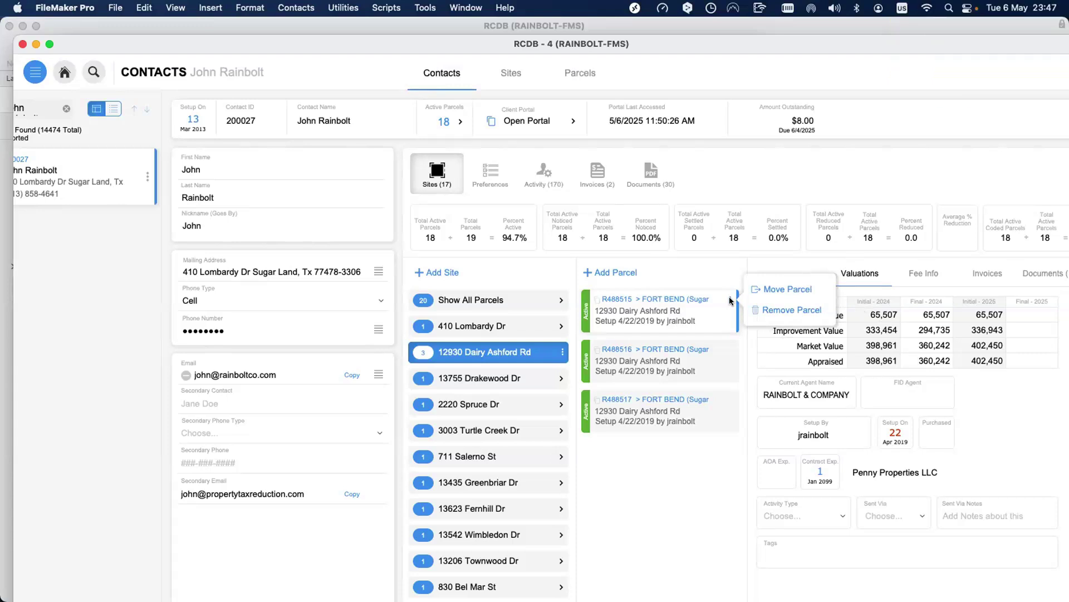
pyautogui.click(147, 176)
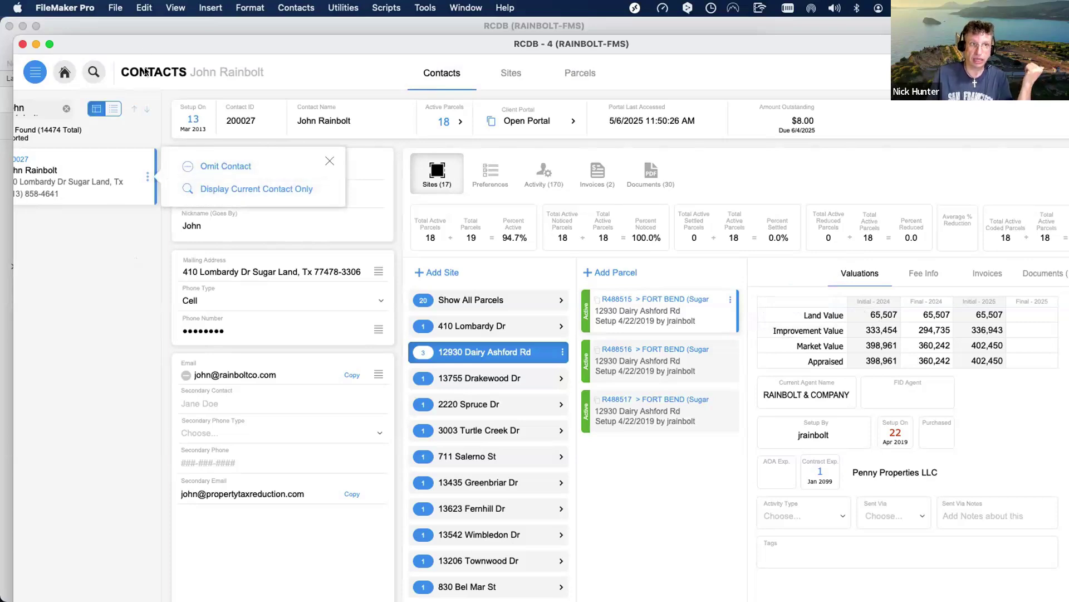
# Rearrange the open windows and hide the layout-mode RCDB window to uncover the others.
pyautogui.moveTo(144, 73); pyautogui.dragTo(133, 405)
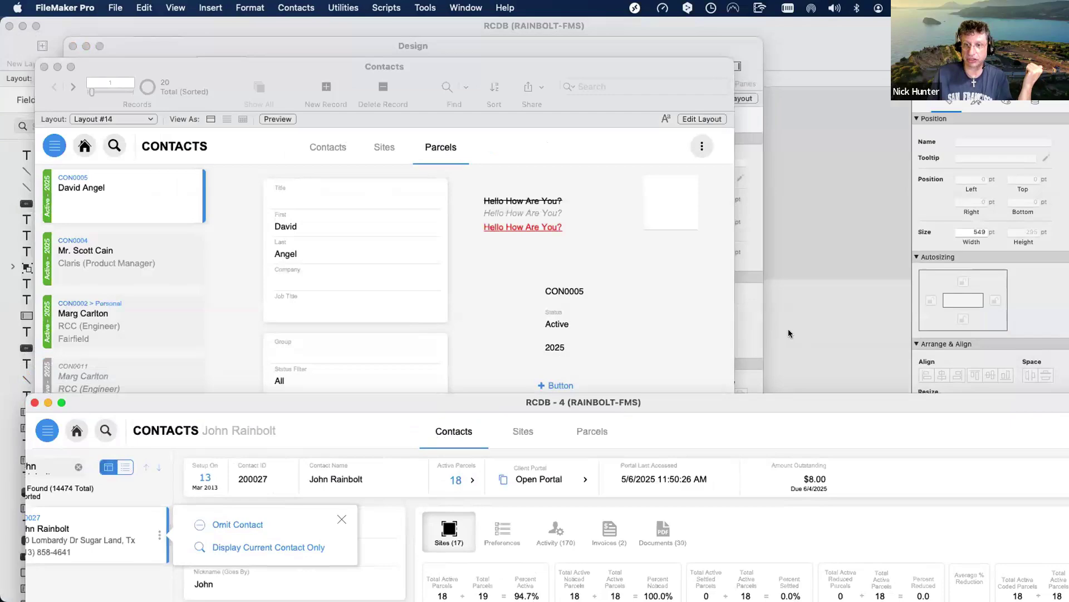
pyautogui.click(788, 328)
pyautogui.press('super+w')
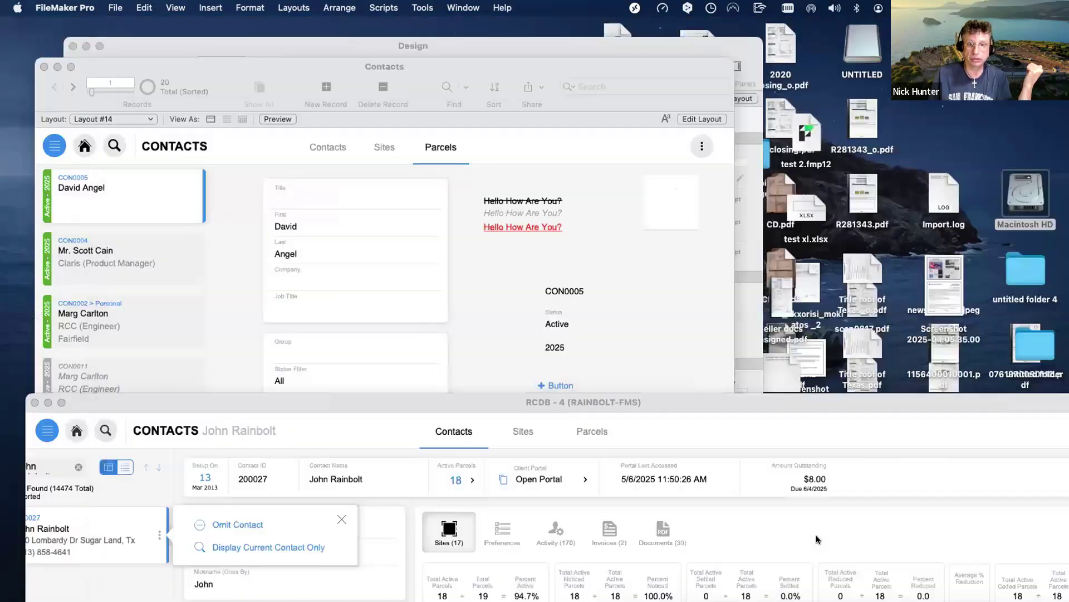
pyautogui.moveTo(275, 402); pyautogui.dragTo(274, 553)
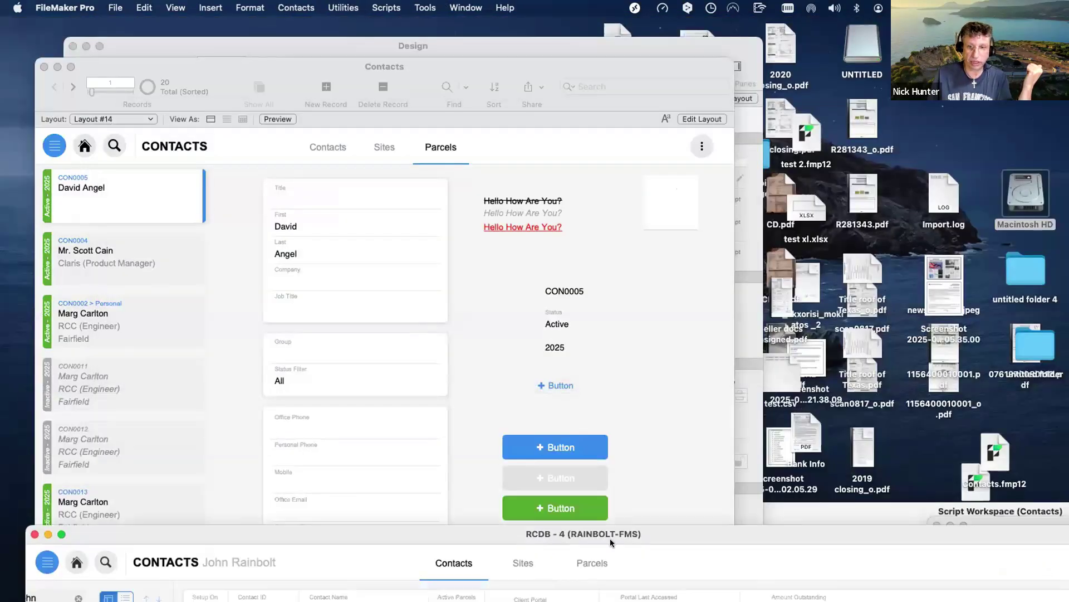
pyautogui.click(768, 510)
pyautogui.moveTo(768, 510); pyautogui.dragTo(978, 497)
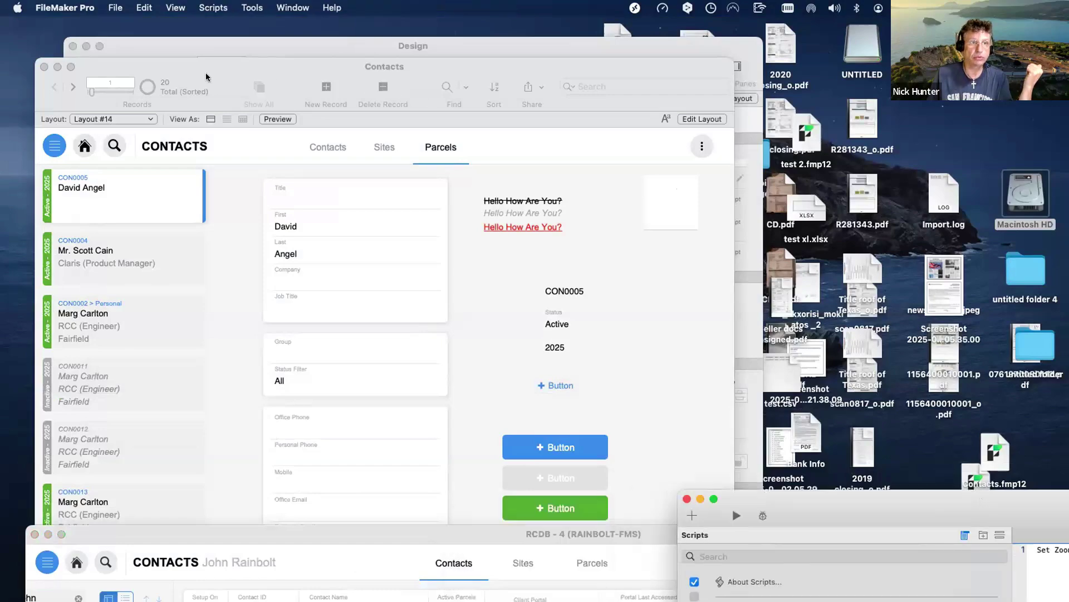
pyautogui.moveTo(206, 73); pyautogui.dragTo(690, 199)
pyautogui.moveTo(725, 162); pyautogui.dragTo(770, 100)
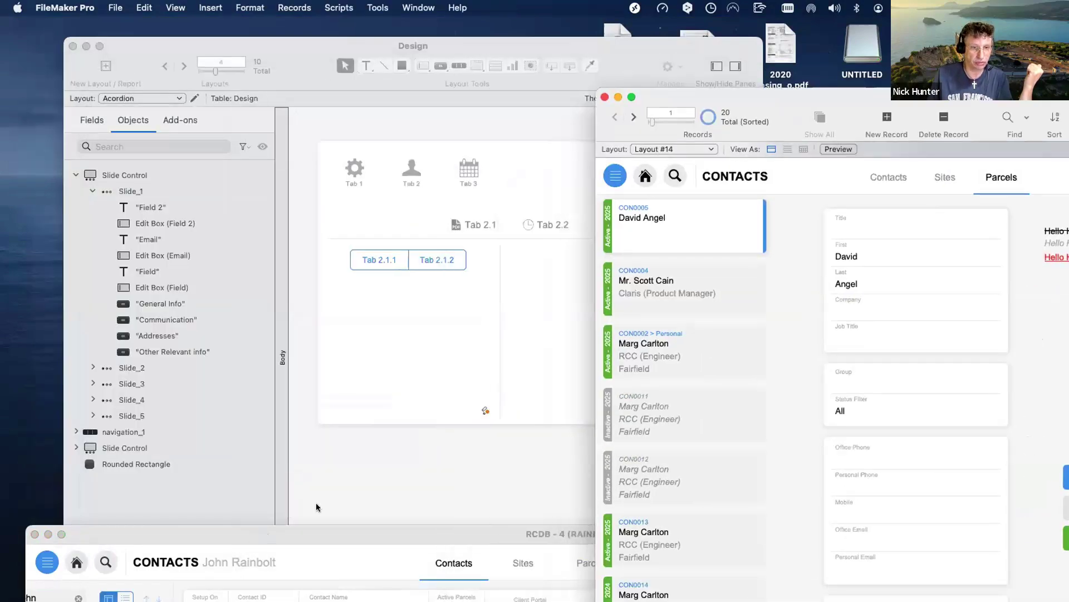
pyautogui.moveTo(319, 533); pyautogui.dragTo(679, 204)
pyautogui.moveTo(1001, 500); pyautogui.dragTo(383, 90)
# From the Window menu, bring RCDB - 4 and then RCDB - 3 (RAINBOLT-FMS) Parcels to the front.
pyautogui.click(452, 6)
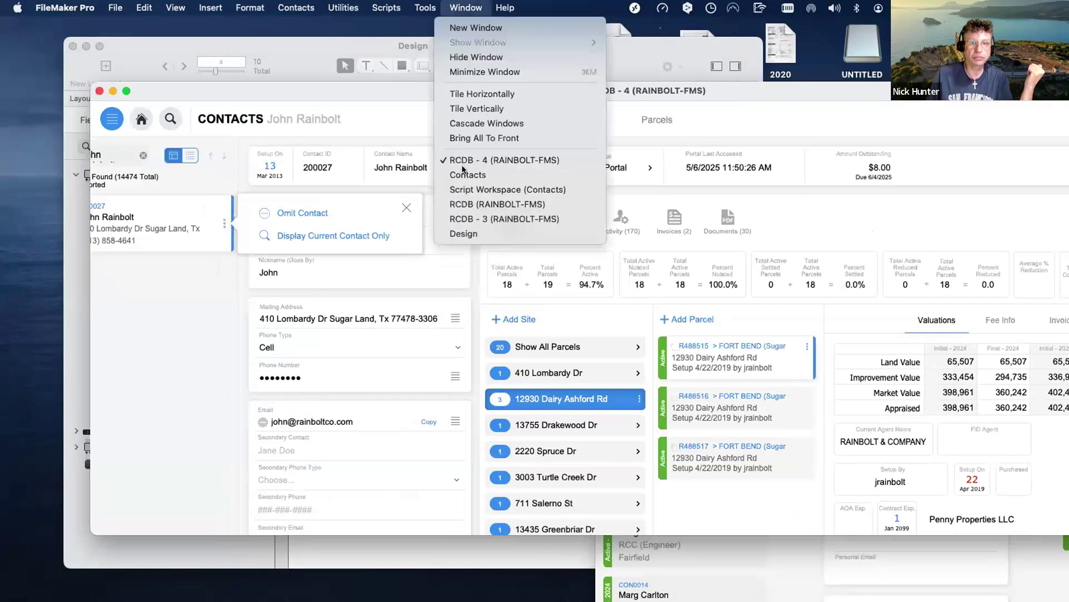
pyautogui.click(460, 205)
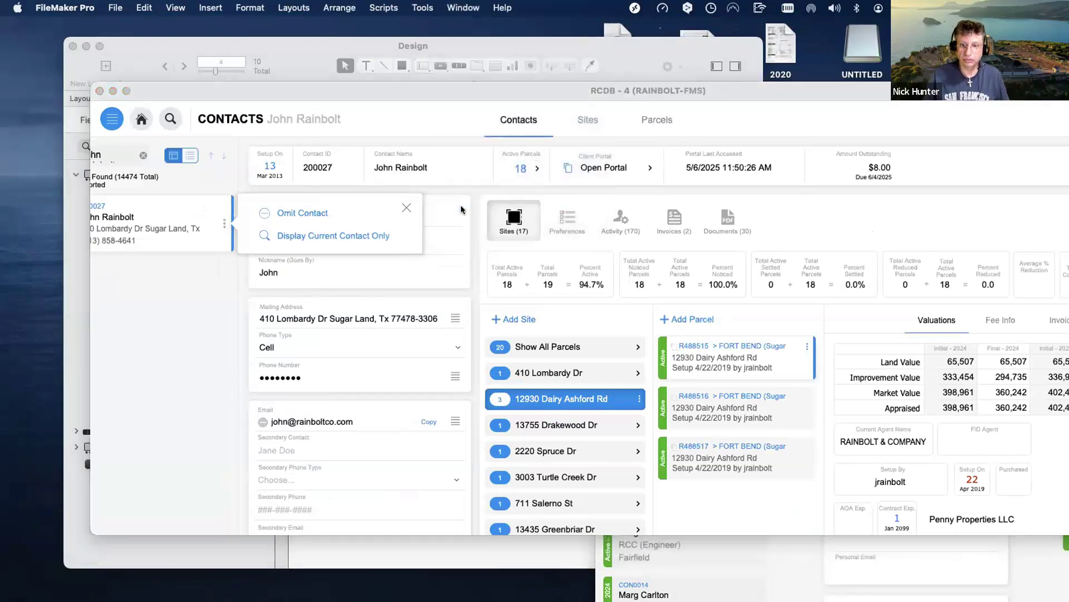
pyautogui.hscroll(-2, 455, 156)
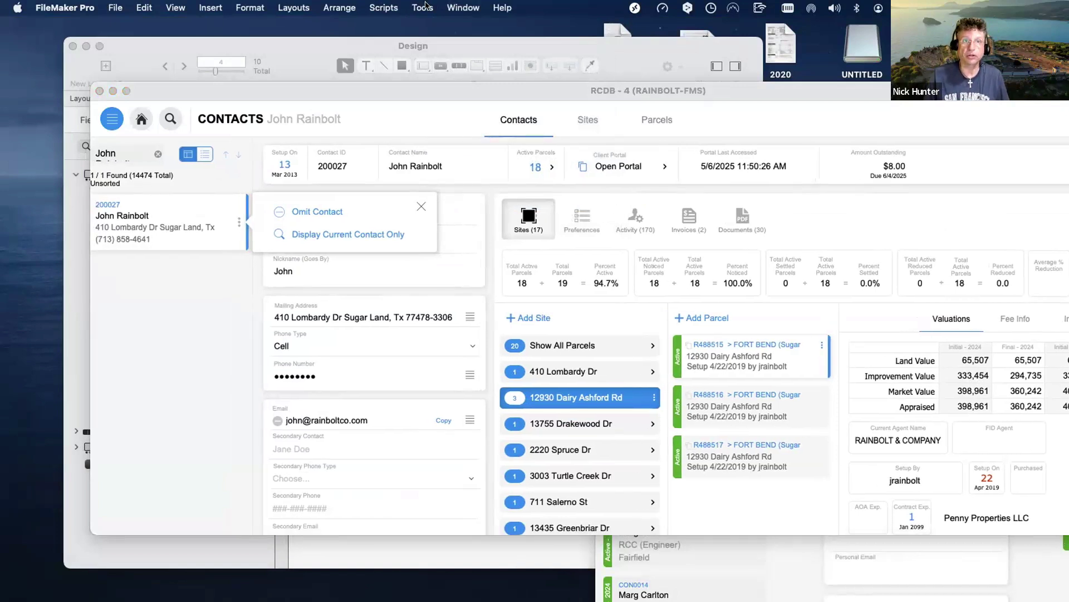
pyautogui.click(463, 8)
pyautogui.click(468, 218)
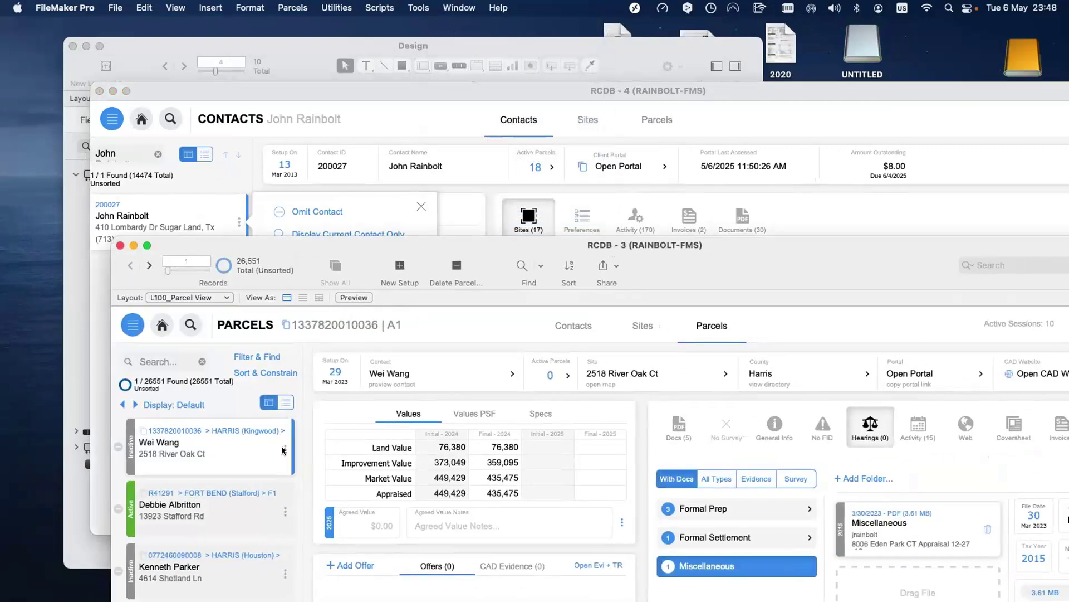
# Close and reopen the parcel Actions popover, then move the RCDB - 3 Parcels window to the lower right.
pyautogui.click(285, 449)
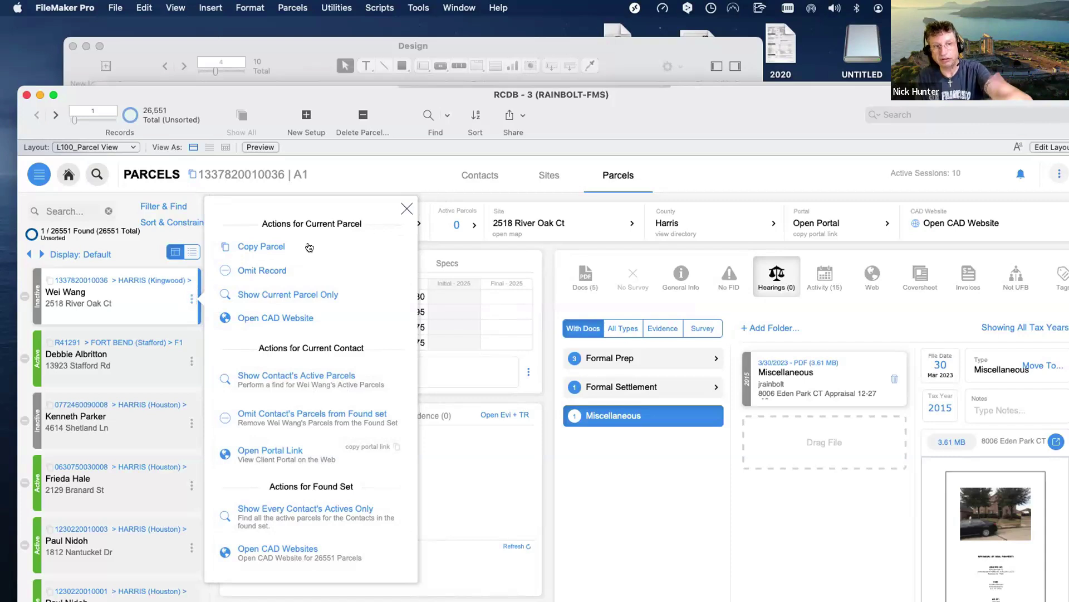
pyautogui.click(406, 209)
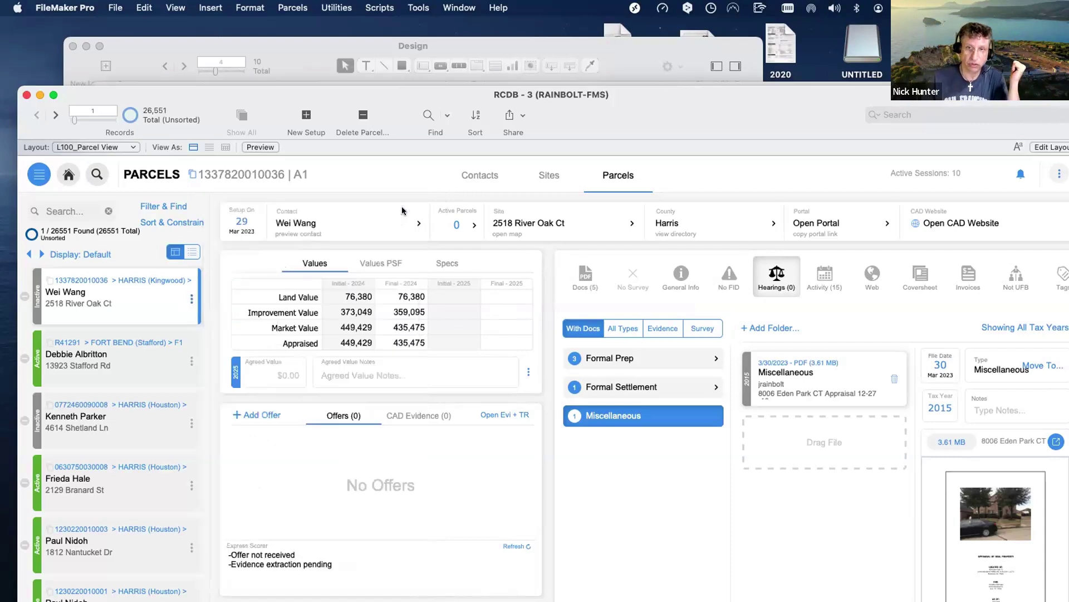
pyautogui.click(191, 299)
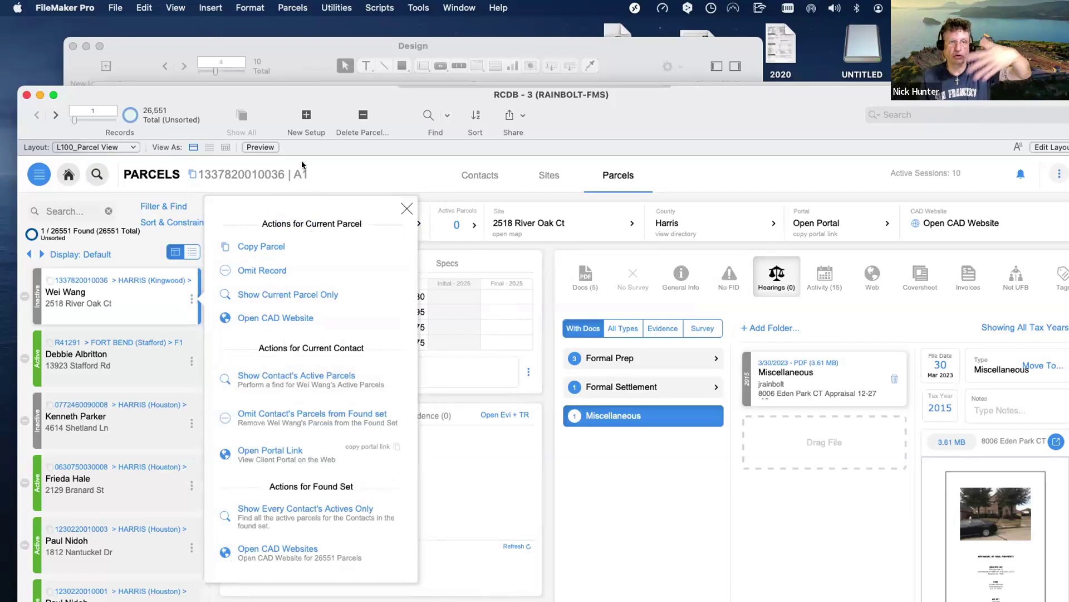
pyautogui.moveTo(291, 92); pyautogui.dragTo(625, 395)
# Bring the Contacts window forward, close its Omit Contact popover, and scroll through the sites and valuations.
pyautogui.click(433, 272)
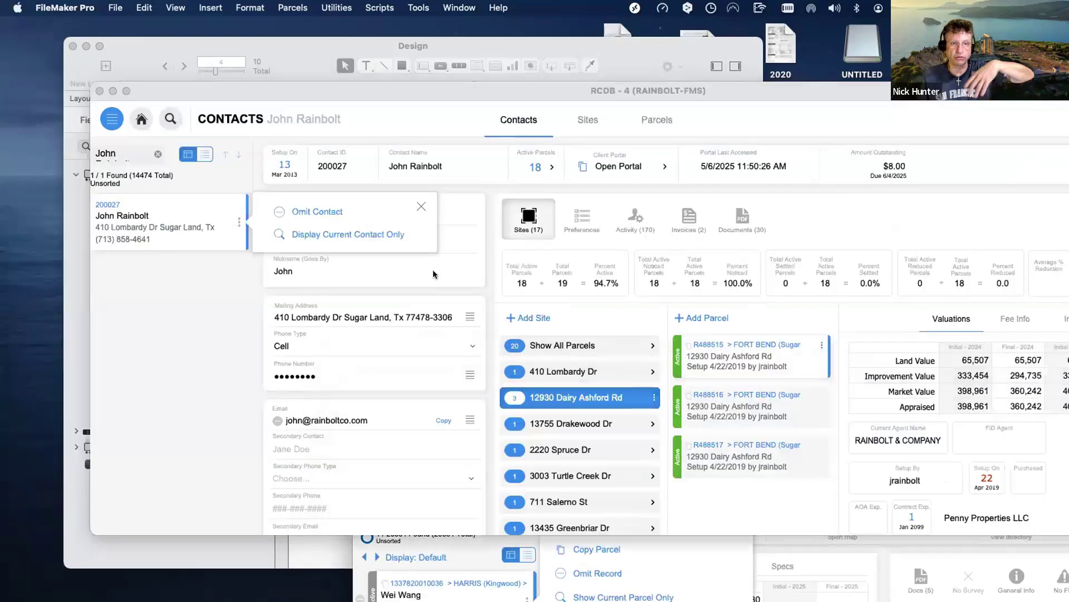
pyautogui.click(421, 205)
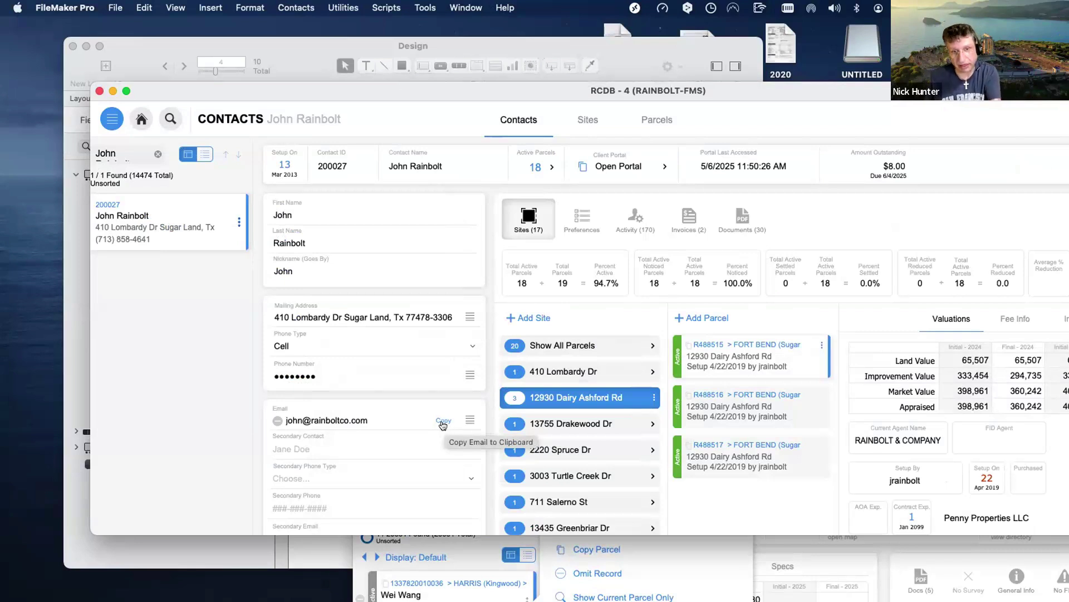
pyautogui.scroll(-1, 442, 424)
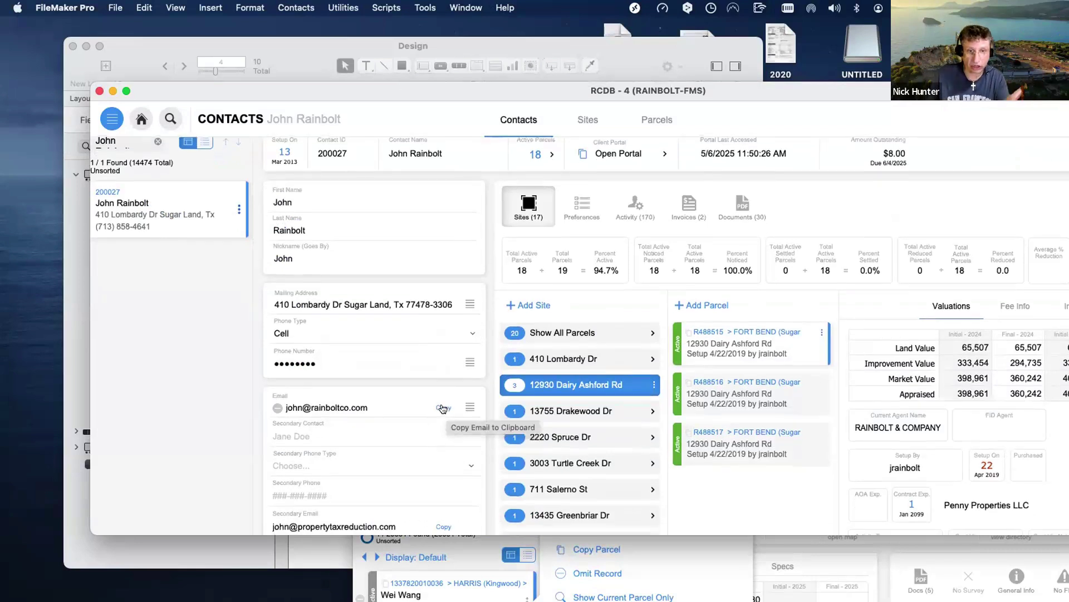
pyautogui.hscroll(3, 443, 390)
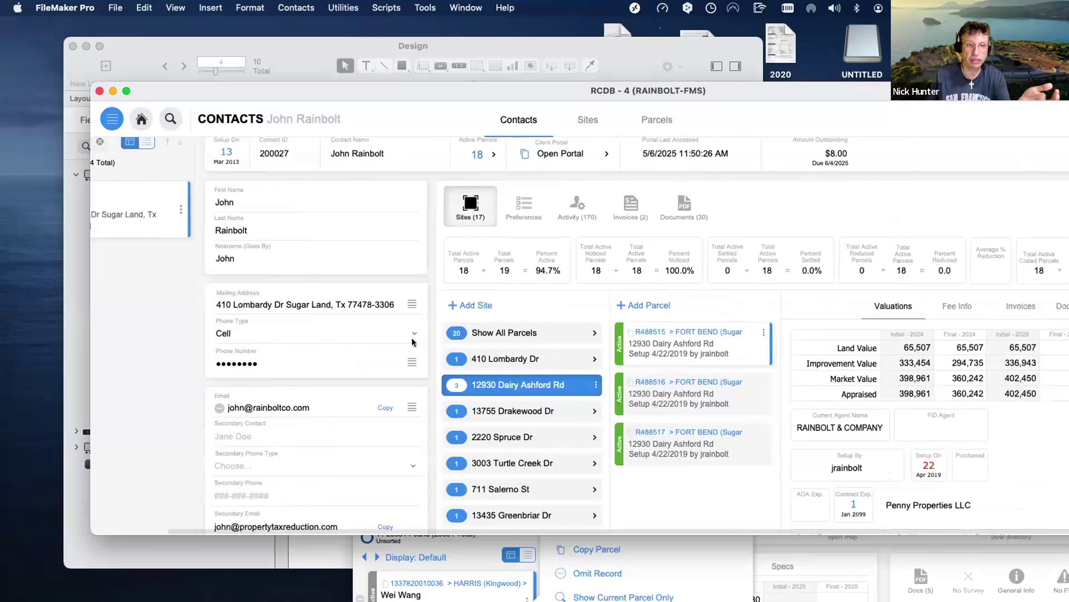
pyautogui.hscroll(-2, 400, 329)
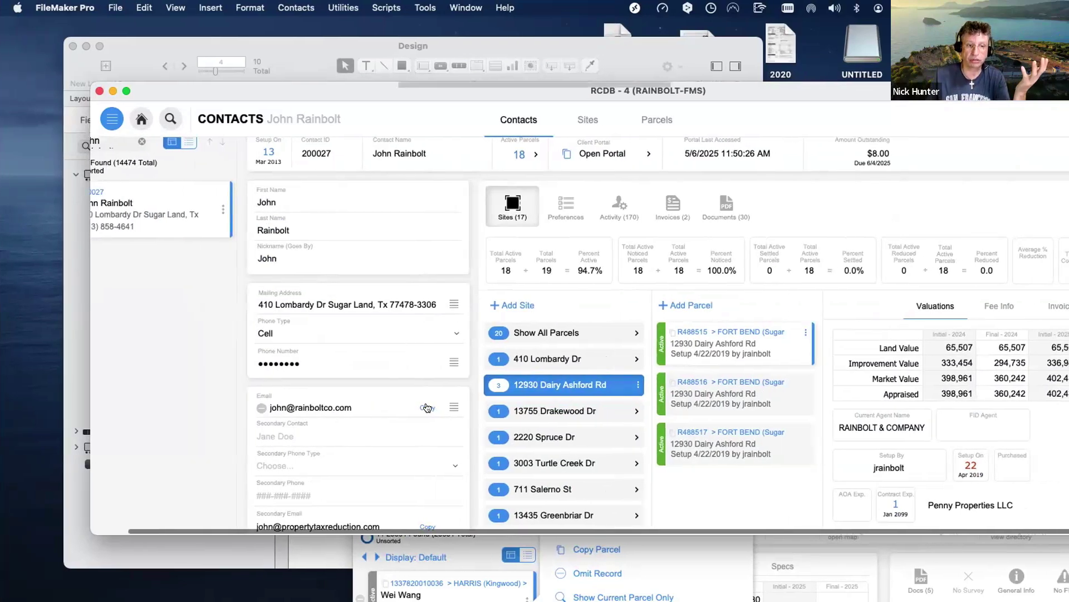
pyautogui.scroll(-4, 428, 407)
pyautogui.hscroll(-1, 427, 412)
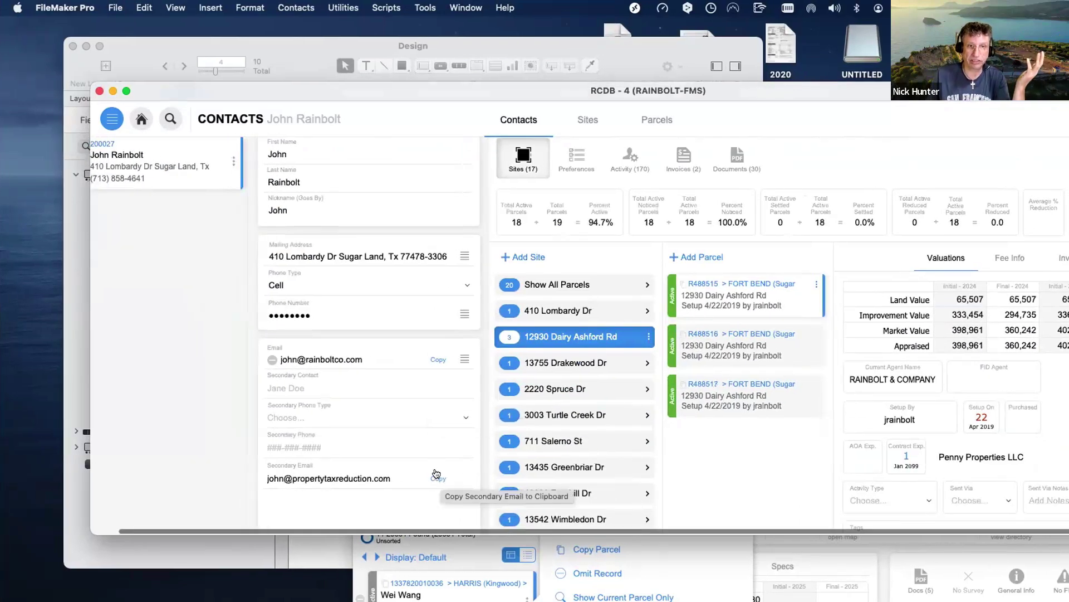
pyautogui.scroll(3, 429, 451)
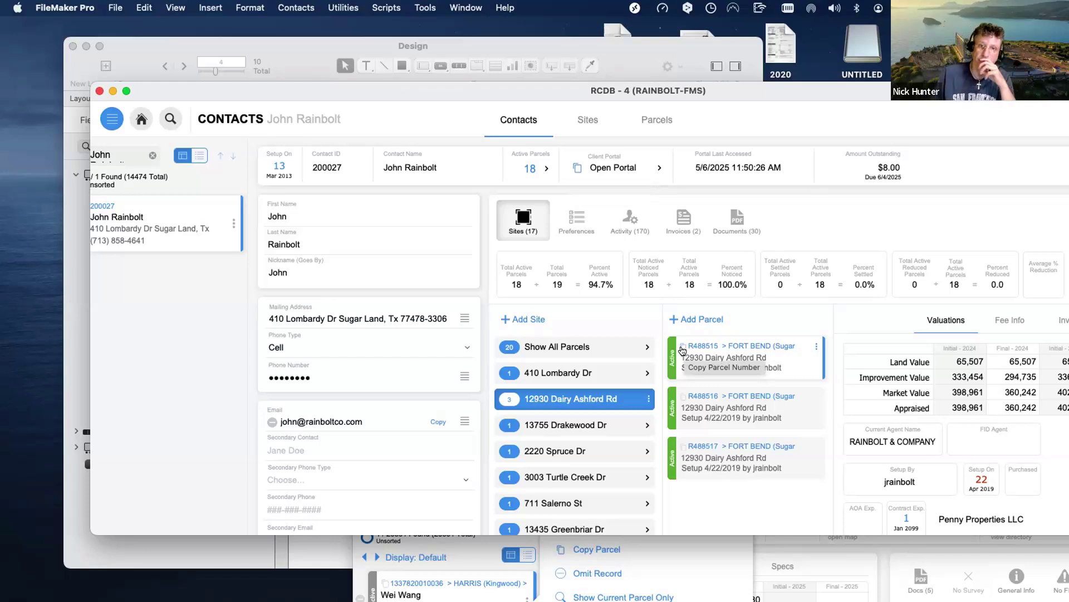
pyautogui.hscroll(-1, 694, 320)
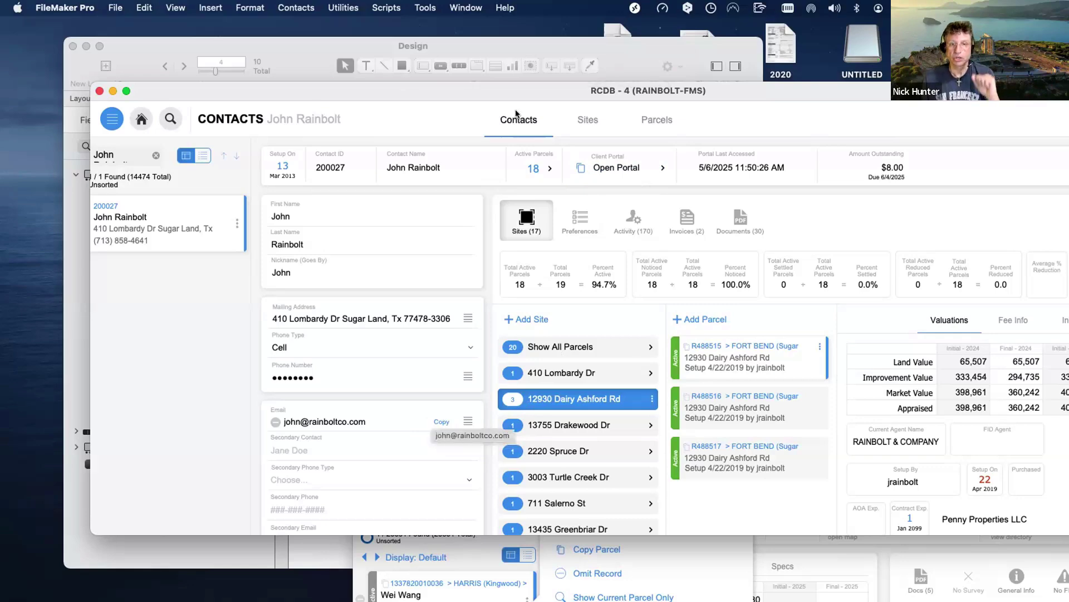
# Move the Contacts window to the lower right and put the RCDB - 3 Parcels window in front.
pyautogui.moveTo(462, 191); pyautogui.dragTo(426, 397)
pyautogui.moveTo(432, 295); pyautogui.dragTo(838, 357)
pyautogui.click(440, 393)
pyautogui.moveTo(410, 396); pyautogui.dragTo(168, 190)
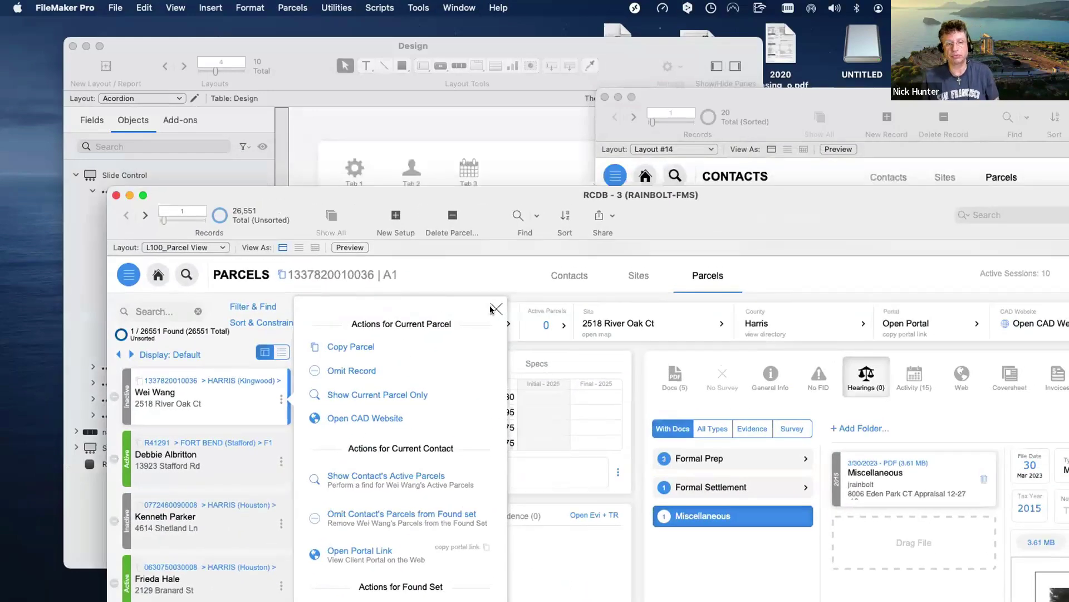
pyautogui.click(496, 308)
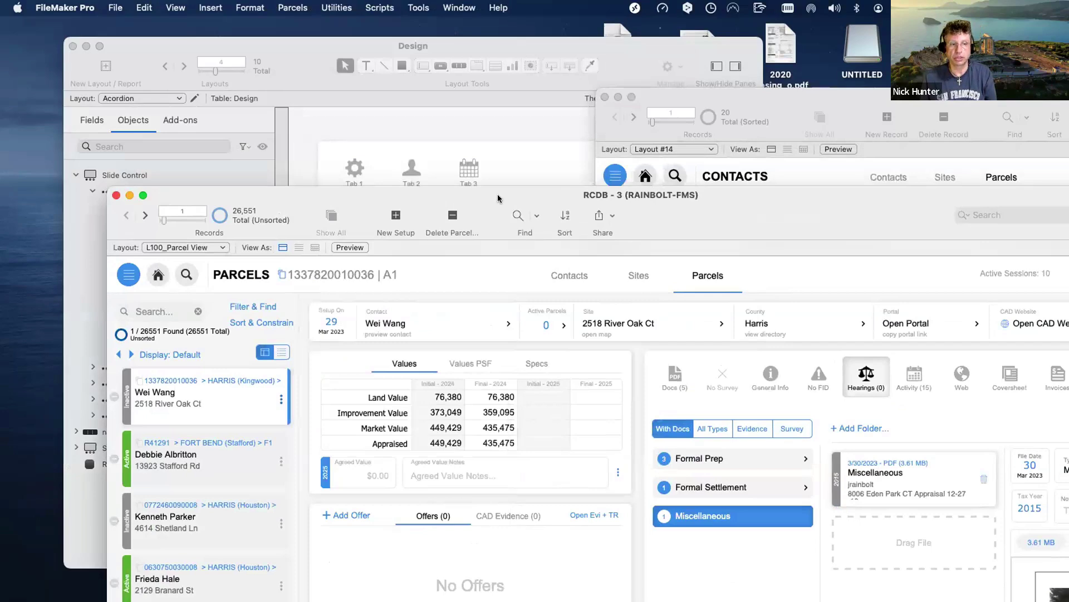
pyautogui.moveTo(499, 198); pyautogui.dragTo(497, 204)
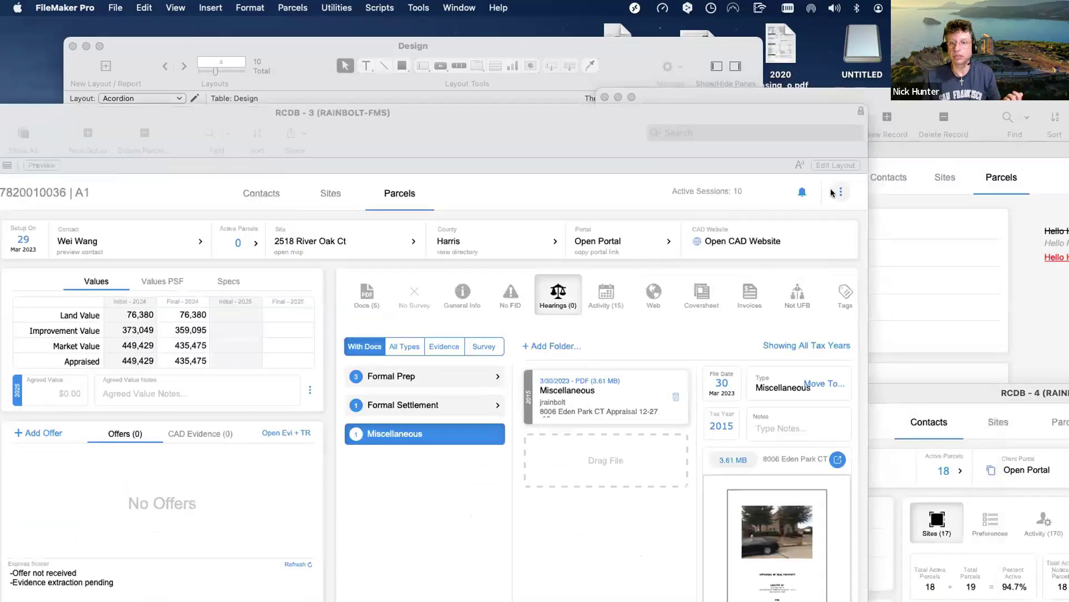
# Show the Parcels window's report and export commands and choose Open Reports Menu.
pyautogui.click(838, 191)
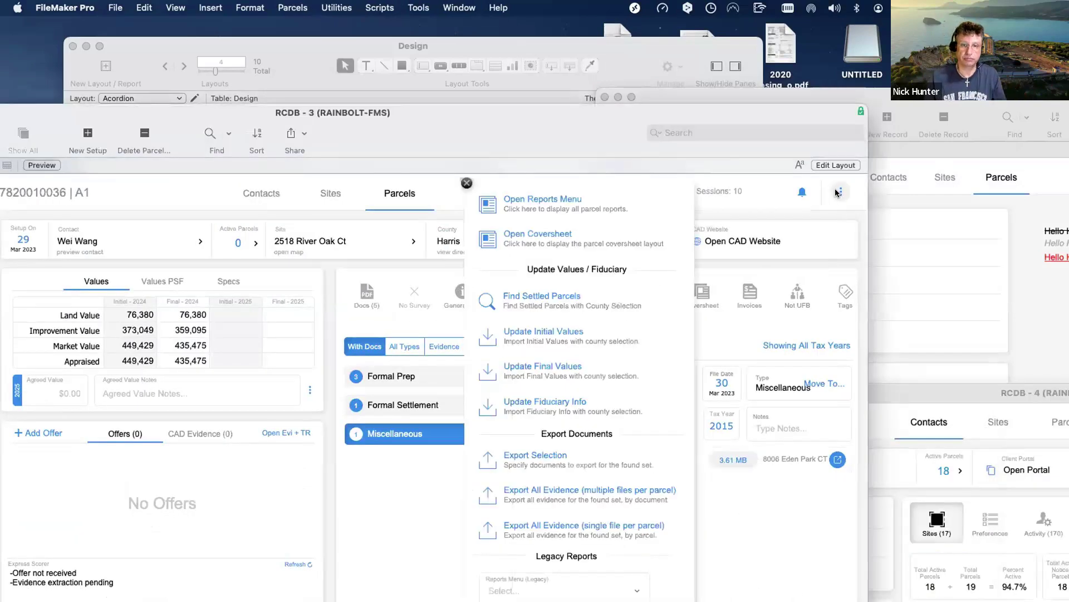
pyautogui.moveTo(506, 145); pyautogui.dragTo(687, 40)
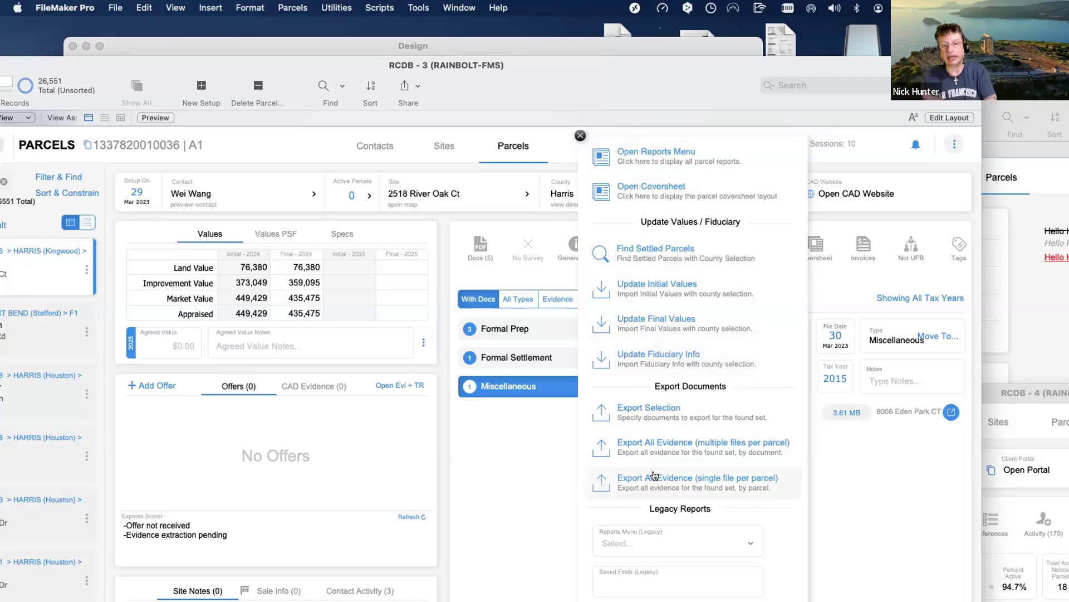
pyautogui.click(480, 520)
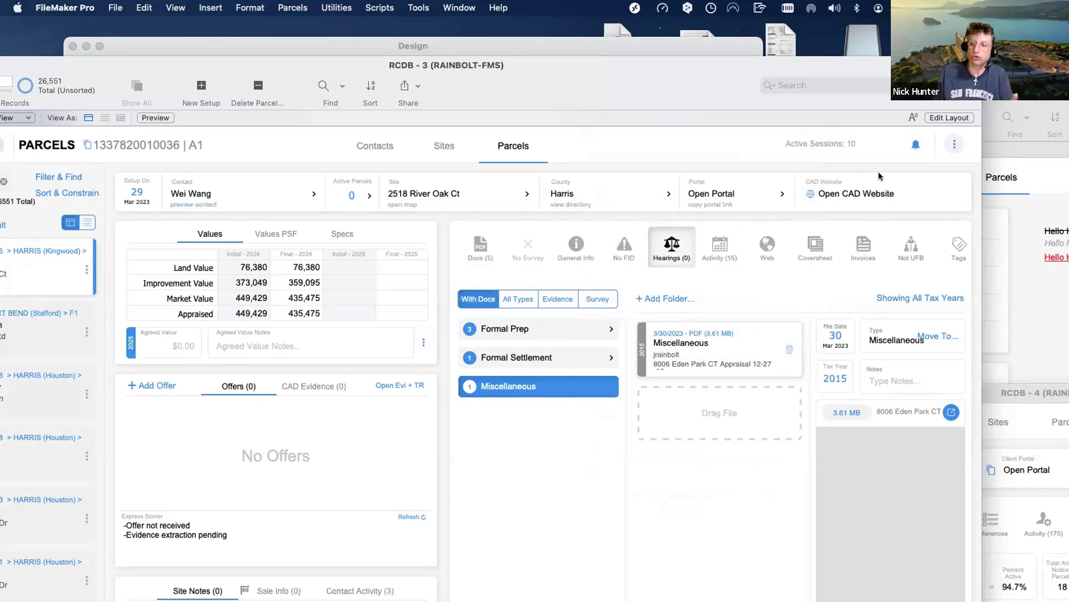
pyautogui.click(951, 144)
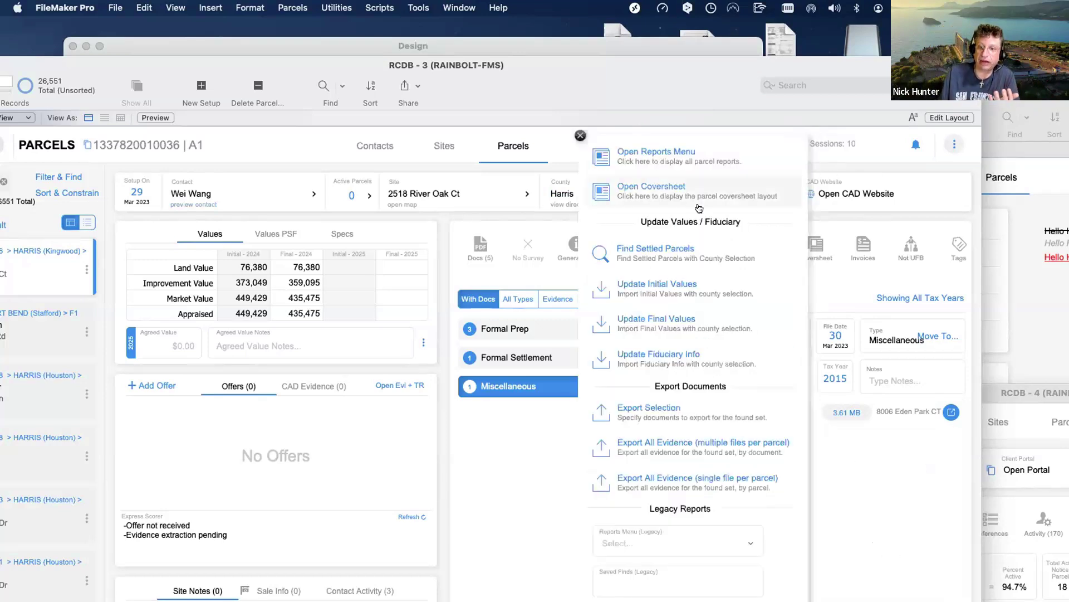
pyautogui.scroll(-1, 699, 207)
pyautogui.scroll(2, 699, 208)
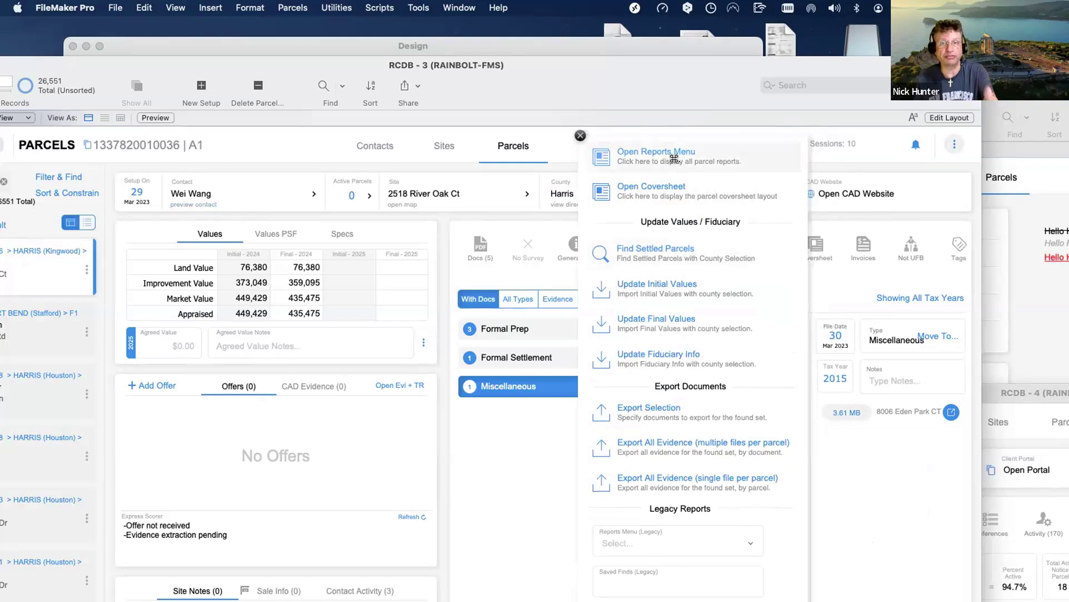
pyautogui.click(673, 161)
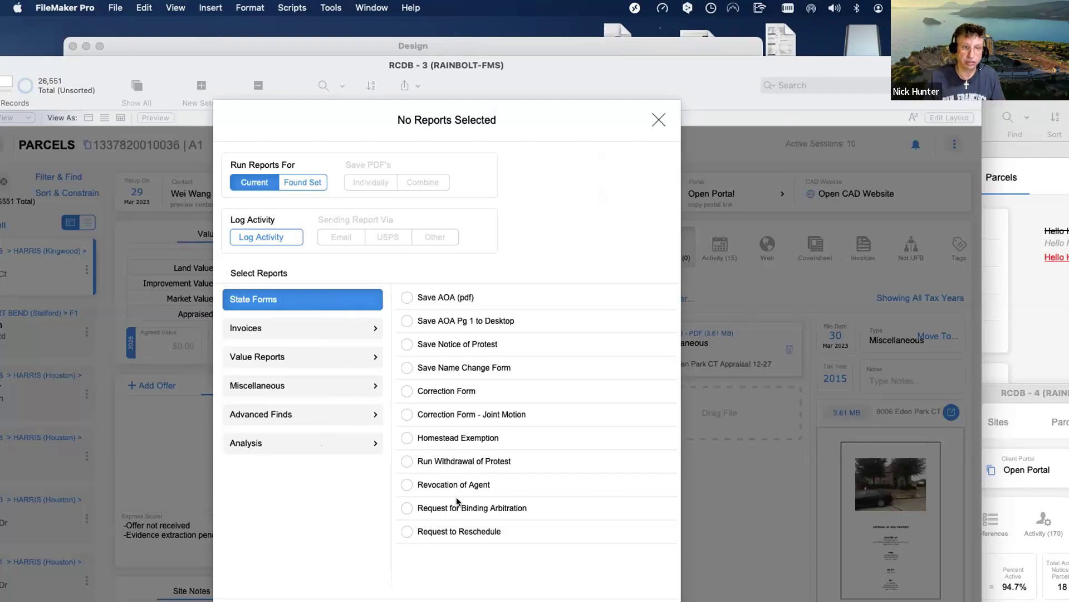
# Tick Save AOA (pdf), Save Notice of Protest and Correction Form in the report picker.
pyautogui.click(406, 297)
pyautogui.click(405, 345)
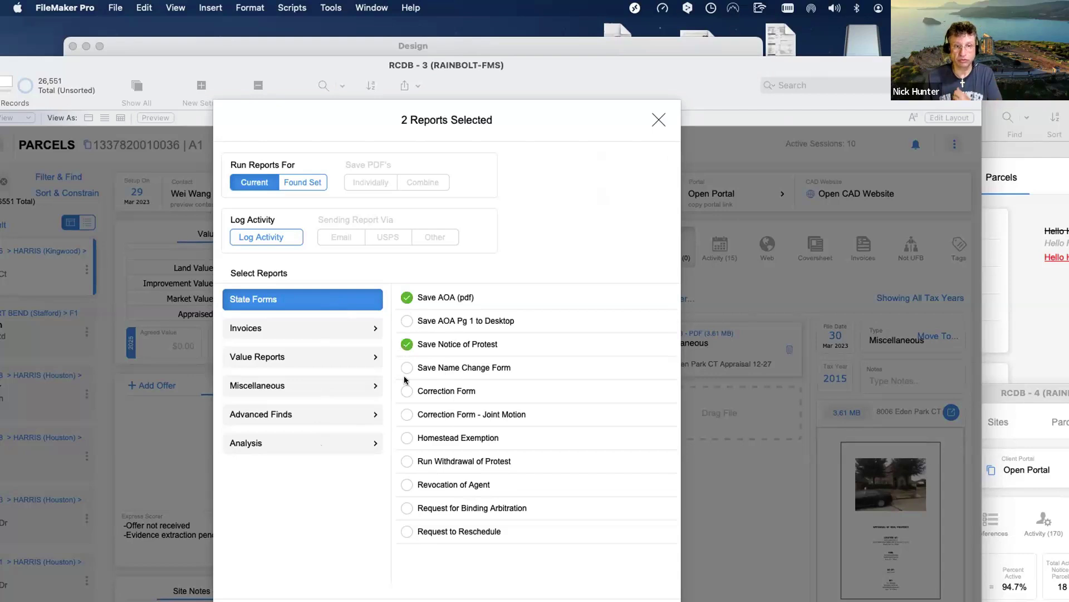
pyautogui.click(406, 390)
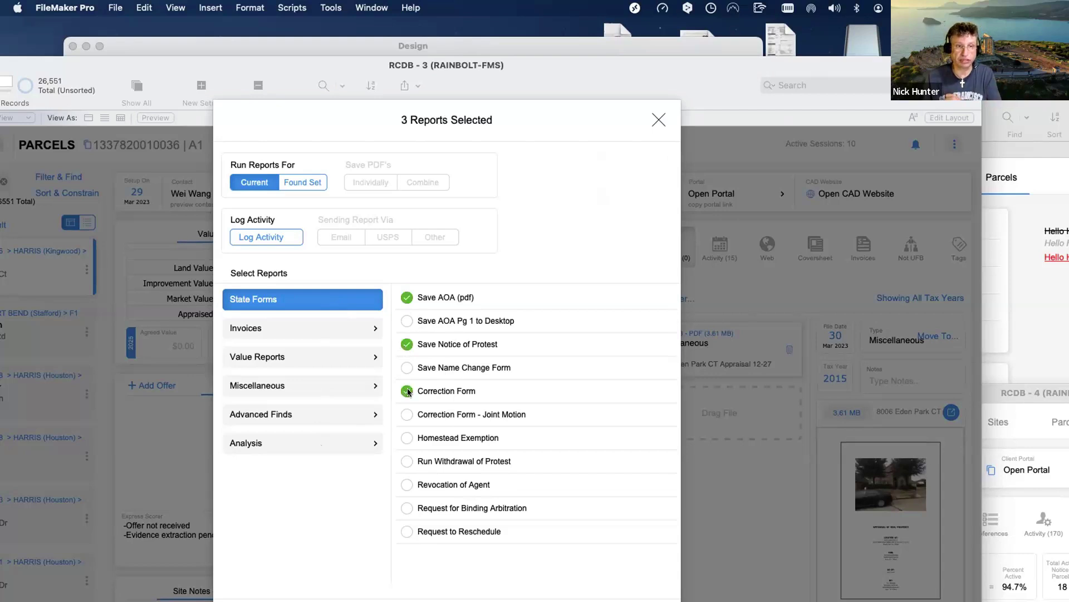
# Tick the Receipt, Arbitration Deposit and Export Invoice Spreadsheet invoice reports, then close without running.
pyautogui.click(326, 327)
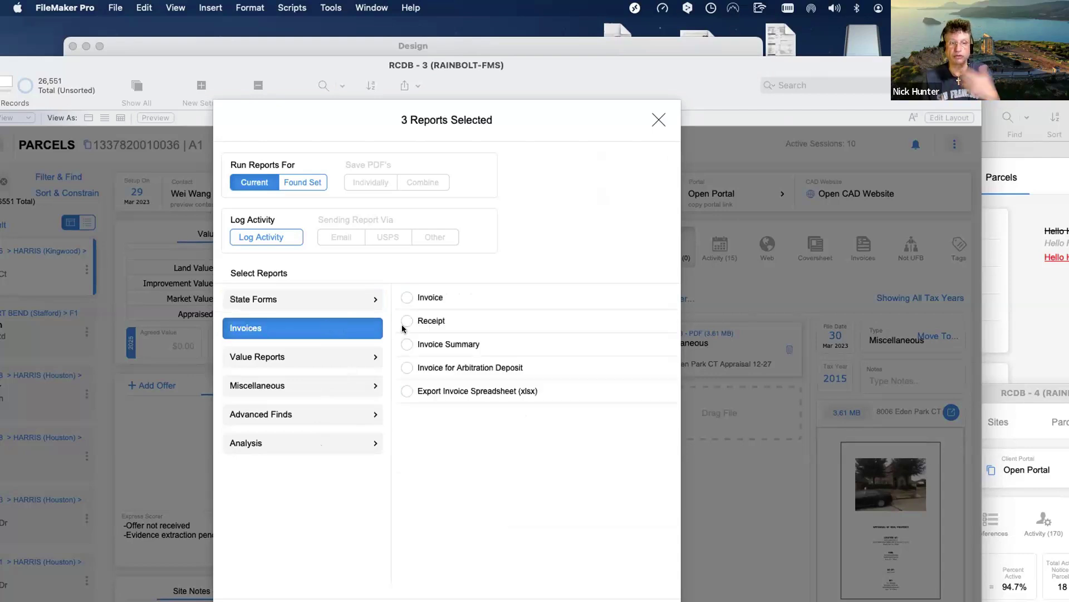
pyautogui.click(406, 321)
pyautogui.click(405, 368)
pyautogui.click(407, 391)
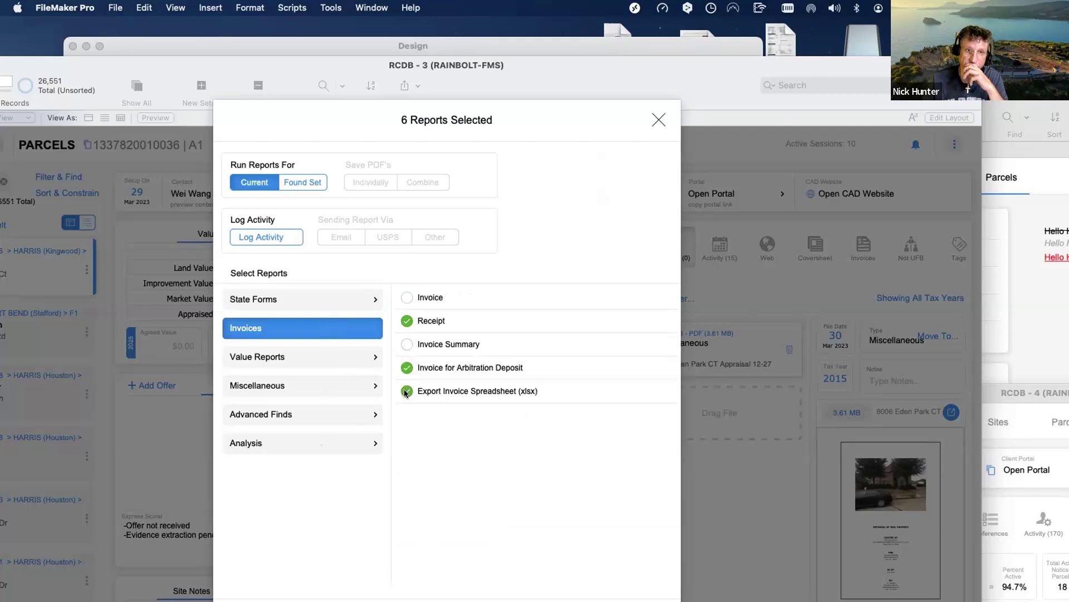
pyautogui.moveTo(162, 66); pyautogui.dragTo(179, 12)
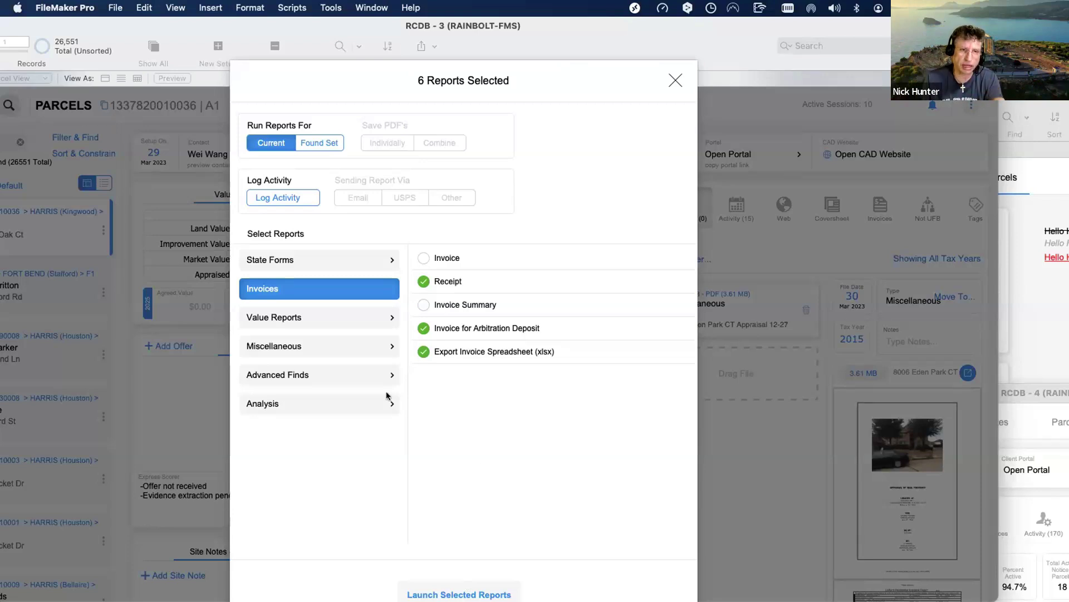
pyautogui.click(674, 82)
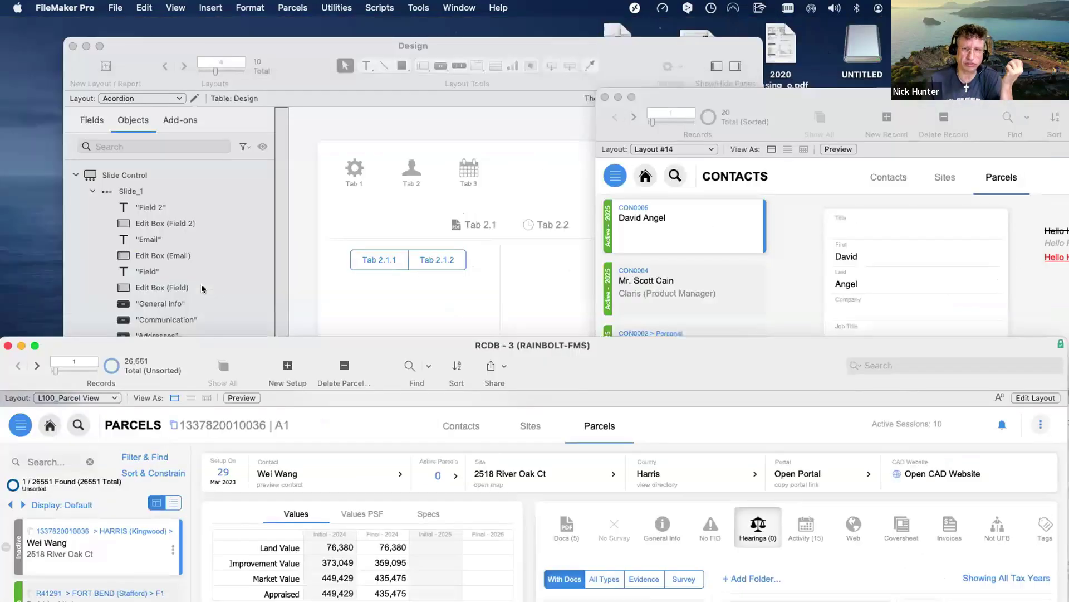
# Bring the Design file window forward, moved left and enlarged.
pyautogui.click(412, 248)
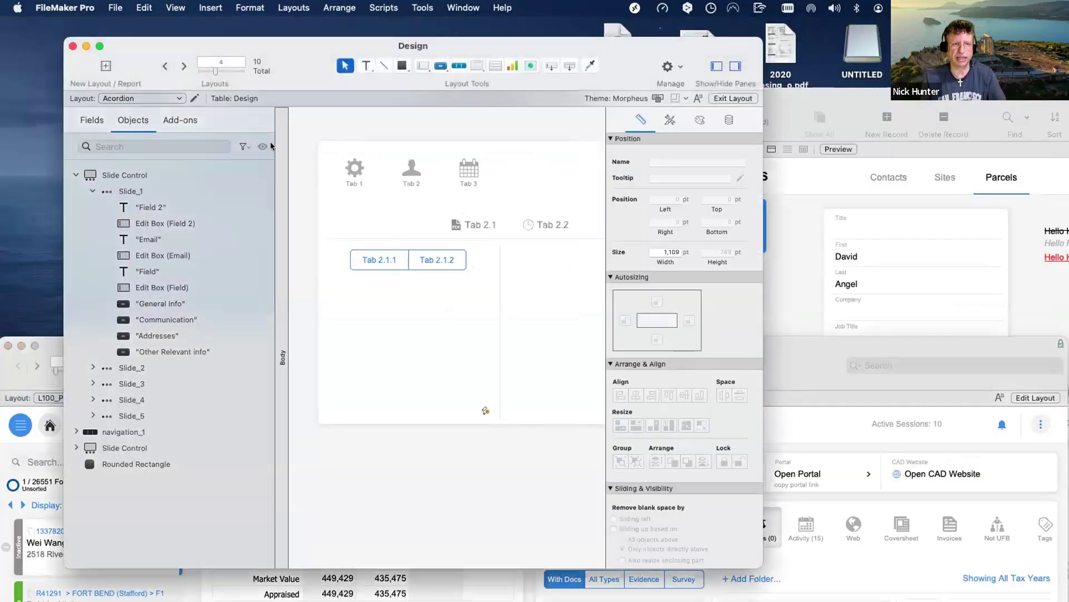
pyautogui.click(156, 98)
pyautogui.click(203, 48)
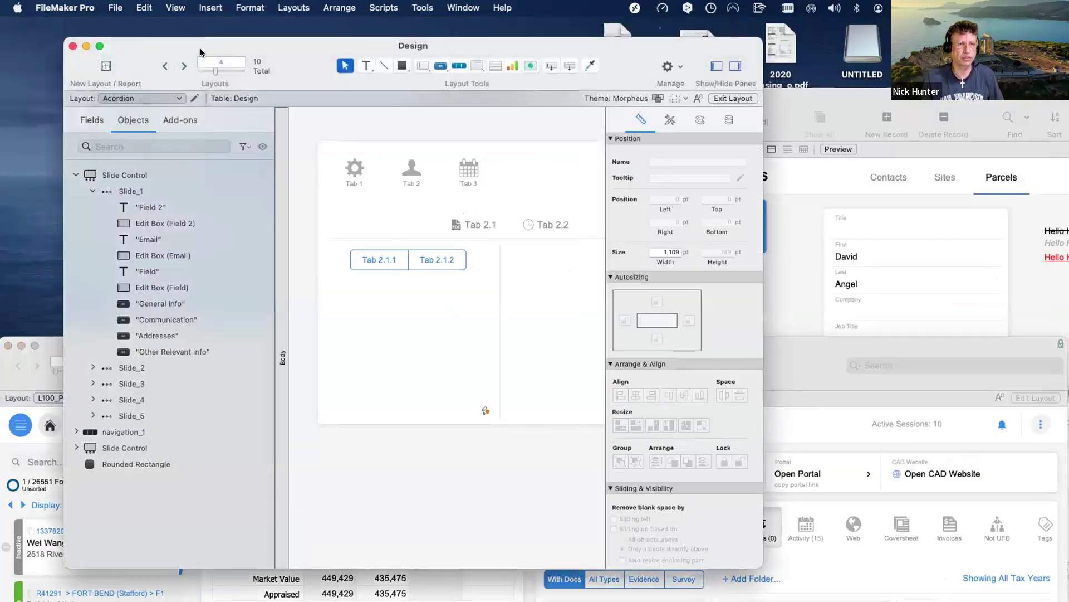
pyautogui.moveTo(185, 42); pyautogui.dragTo(128, 35)
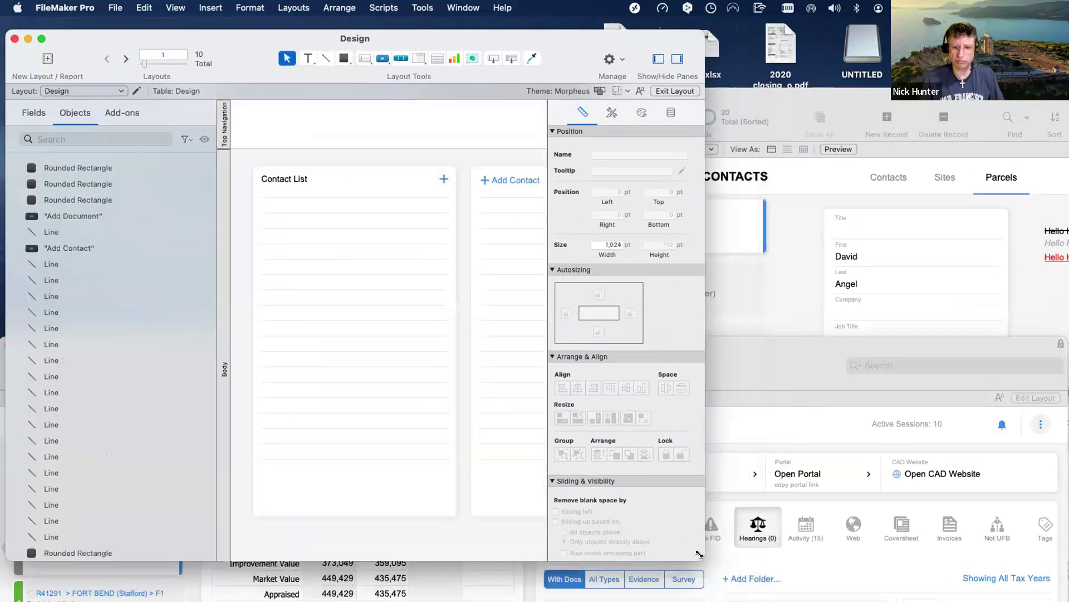
pyautogui.moveTo(703, 558); pyautogui.dragTo(949, 601)
# Step from Design 2 through the sample layouts to Layout #6 and view it in Browse mode.
pyautogui.click(91, 91)
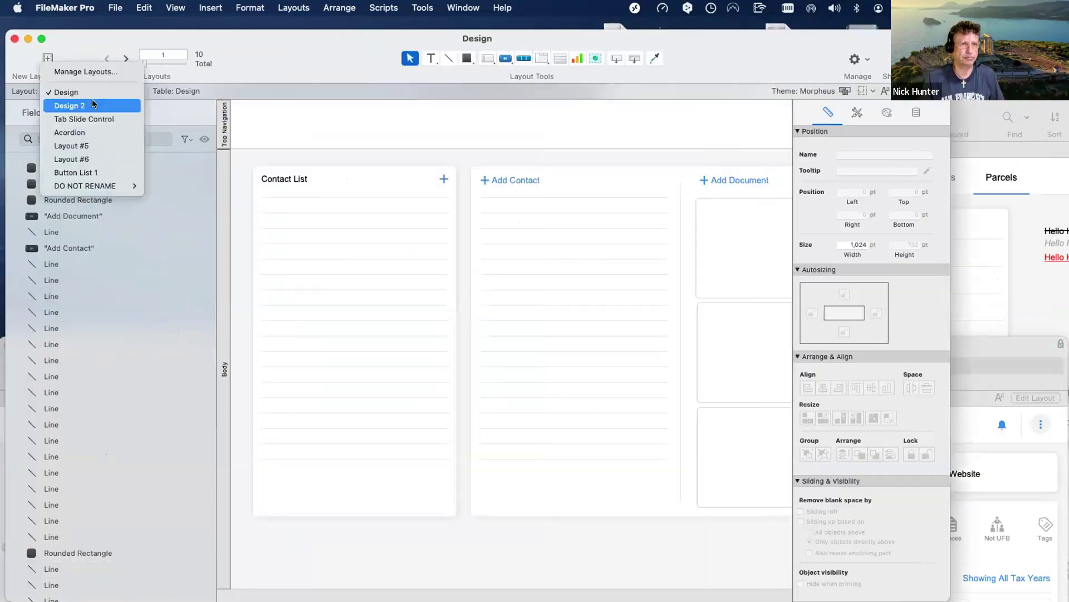
pyautogui.click(92, 104)
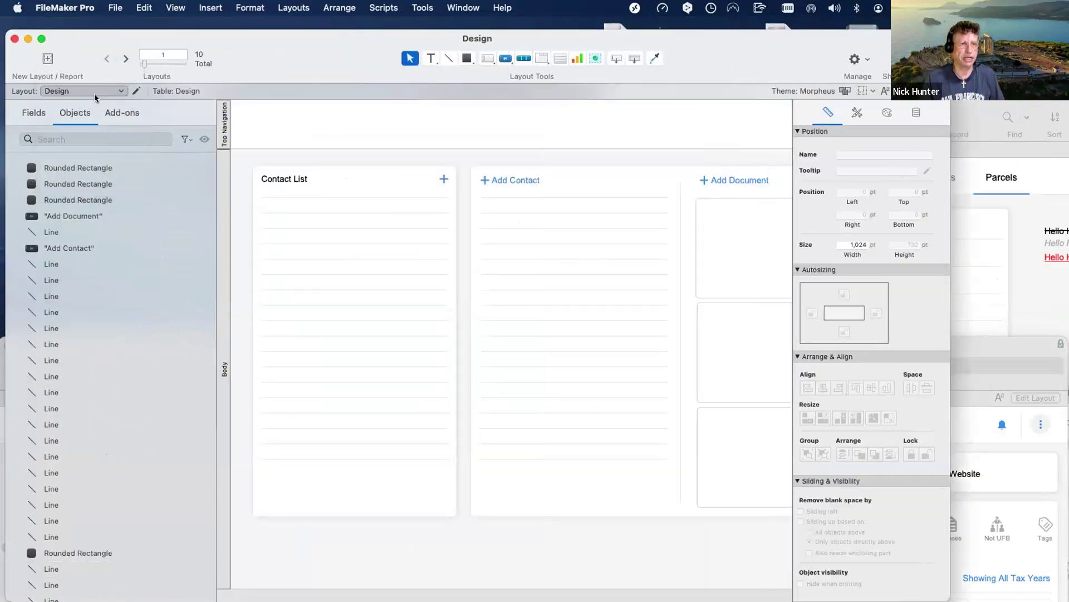
pyautogui.click(123, 59)
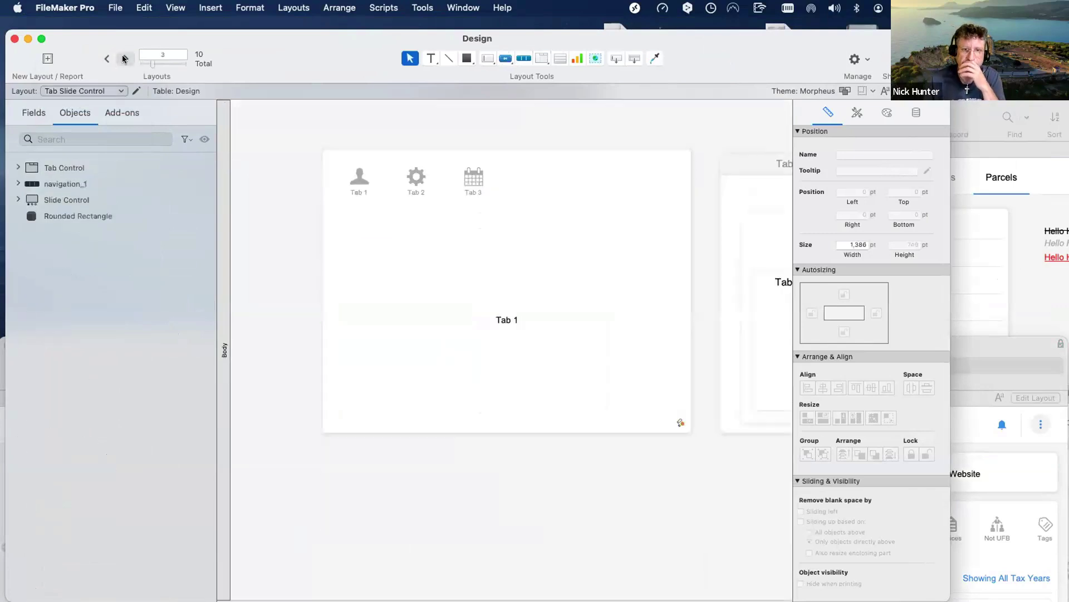
pyautogui.click(124, 59)
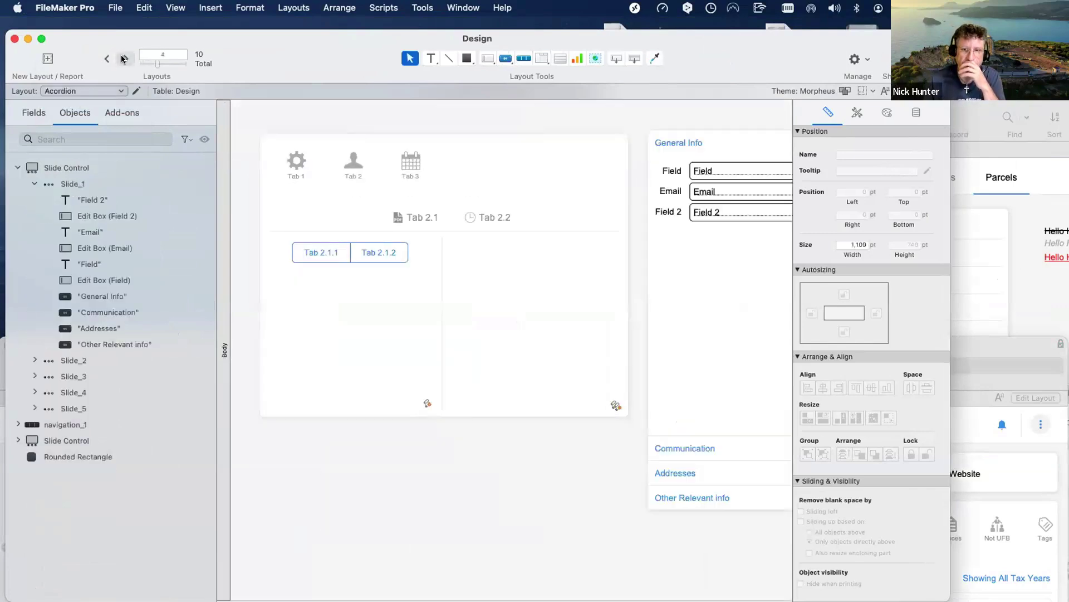
pyautogui.click(123, 59)
pyautogui.click(124, 60)
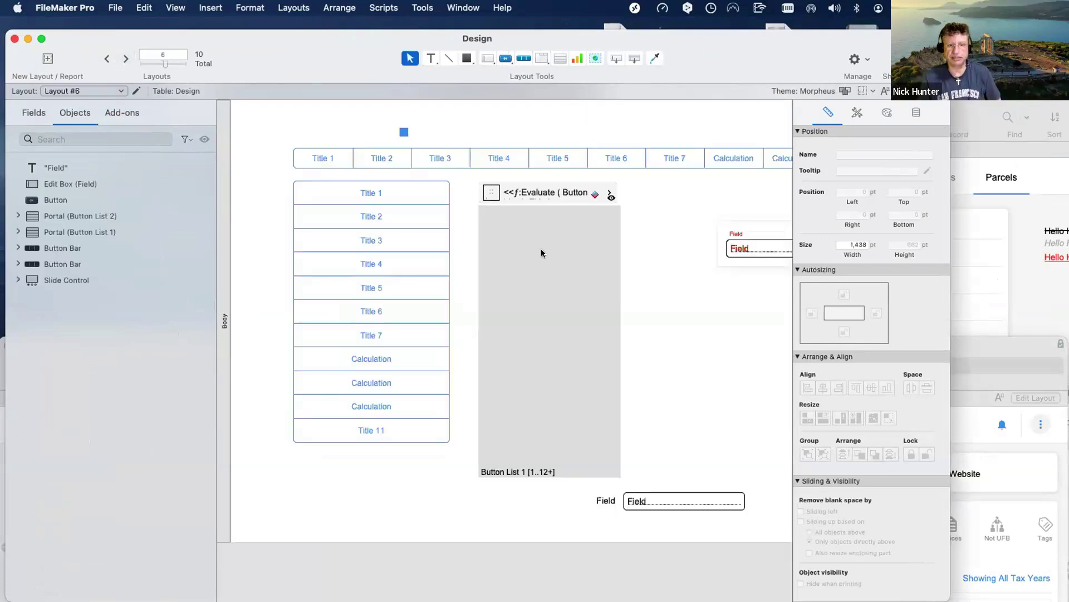
pyautogui.click(542, 251)
pyautogui.press('super+b')
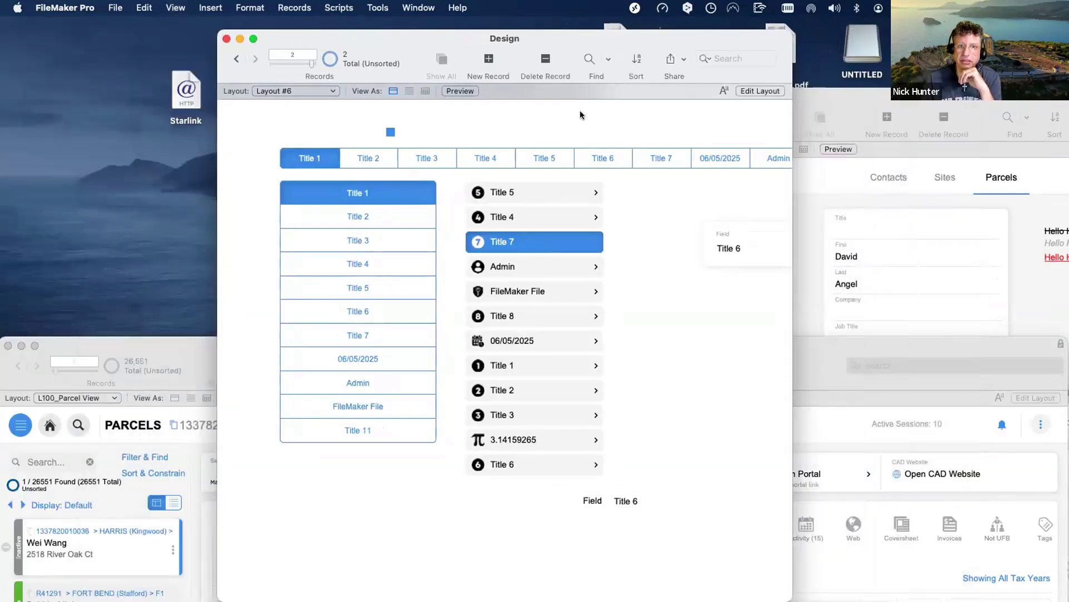
# Widen the Design window, check the container storage settings unchanged, then raise RCDB-3 above it.
pyautogui.moveTo(222, 55); pyautogui.dragTo(74, 66)
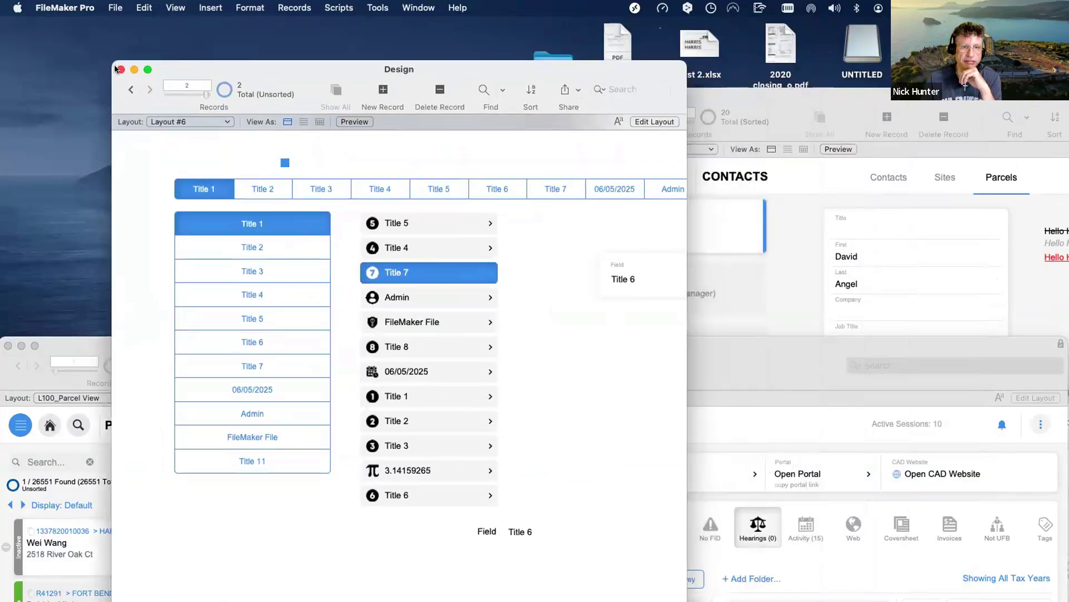
pyautogui.moveTo(642, 329); pyautogui.dragTo(894, 341)
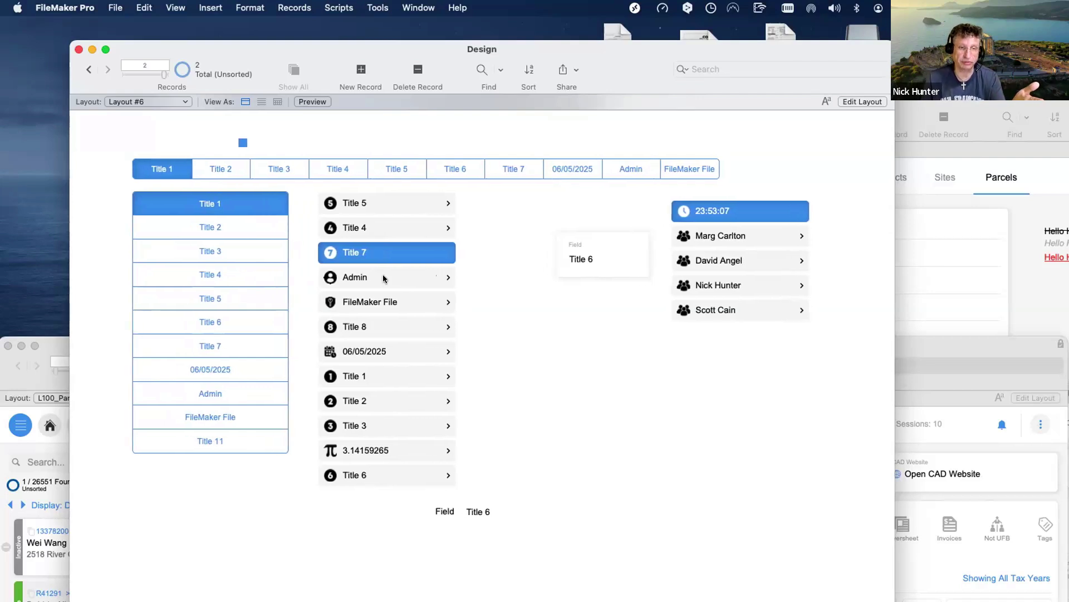
pyautogui.click(383, 278)
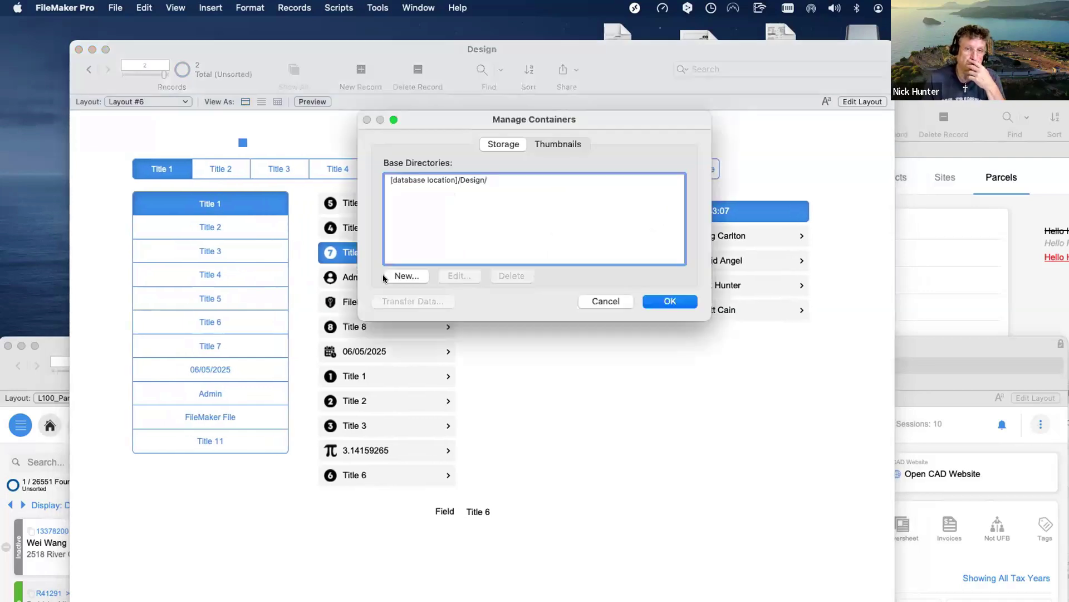
pyautogui.click(597, 300)
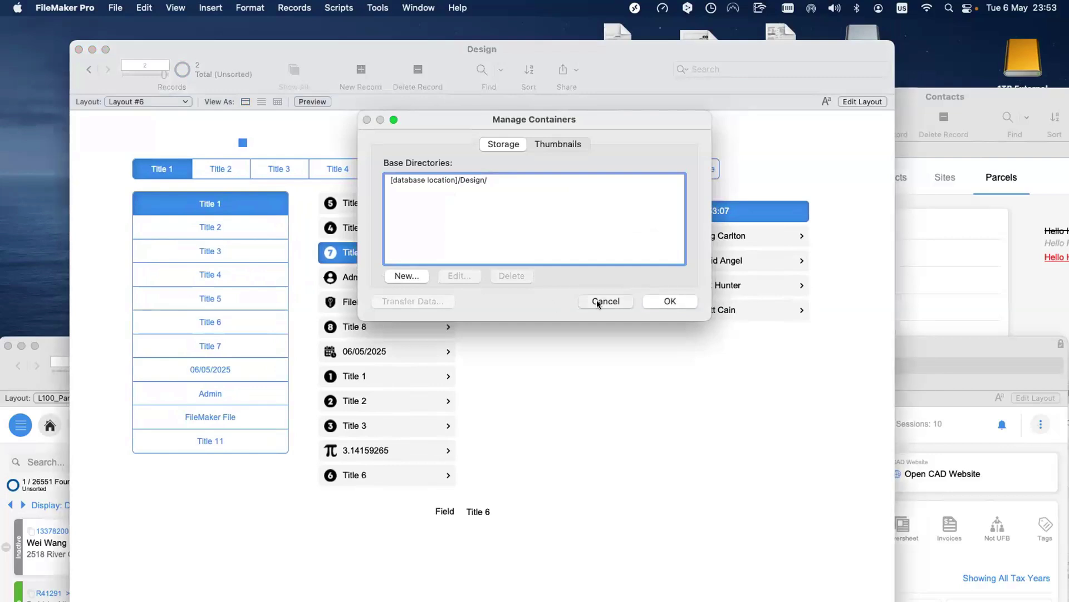
pyautogui.moveTo(228, 57); pyautogui.dragTo(486, 496)
pyautogui.moveTo(391, 350); pyautogui.dragTo(284, 87)
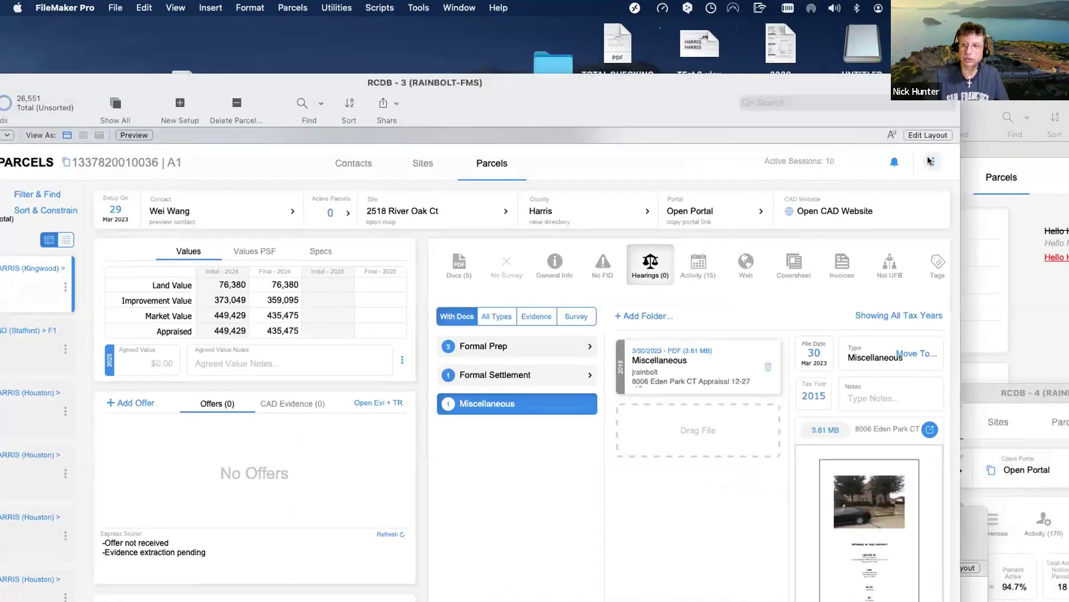
# Open the parcel Reports window and browse Invoices, Miscellaneous, then State Forms reports.
pyautogui.click(932, 162)
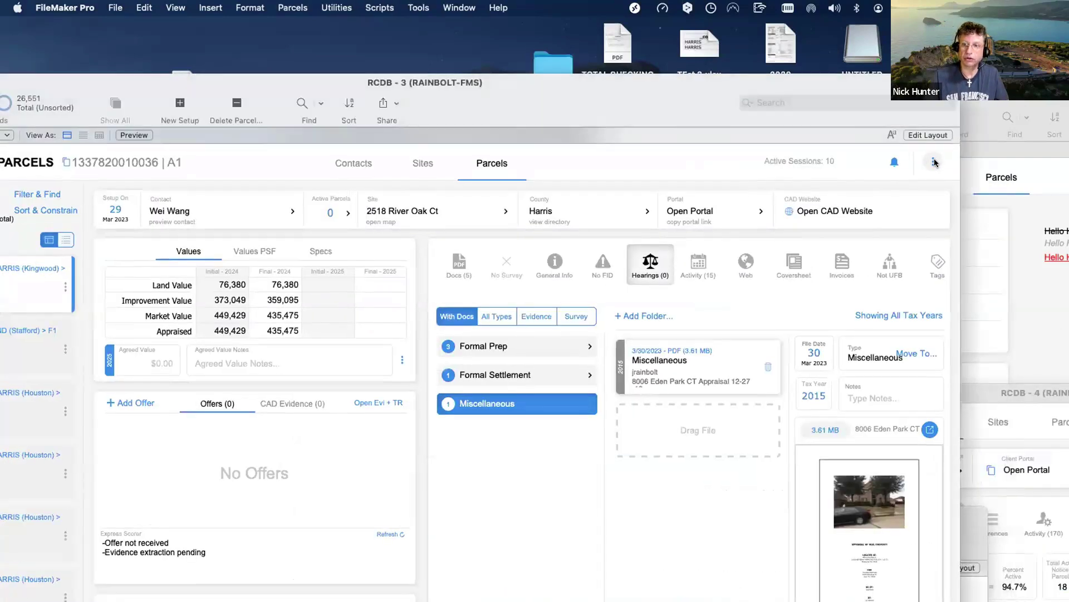
pyautogui.click(563, 409)
pyautogui.click(449, 409)
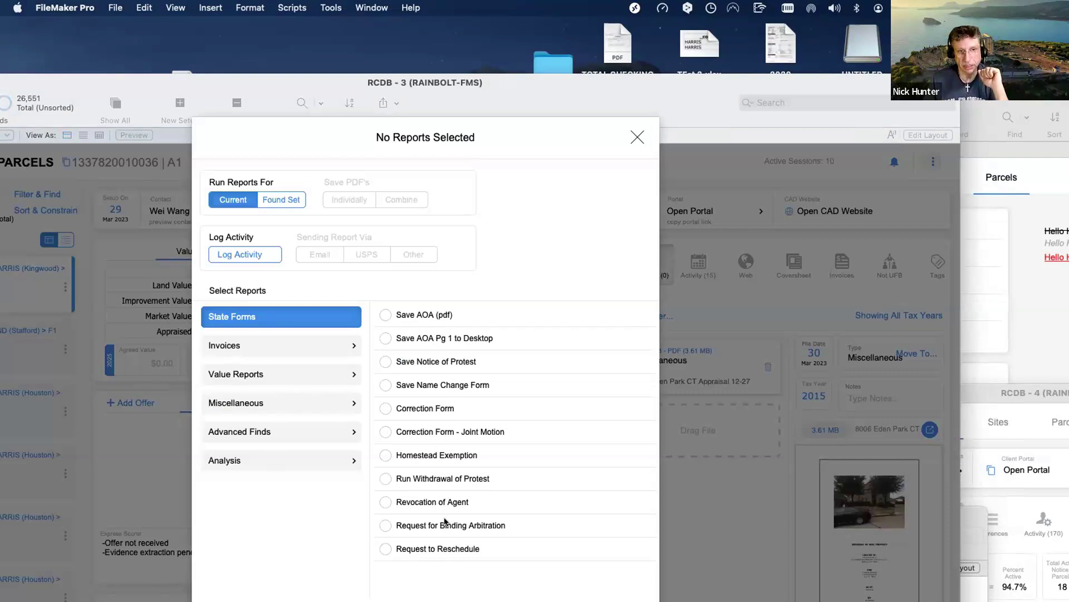
pyautogui.click(319, 342)
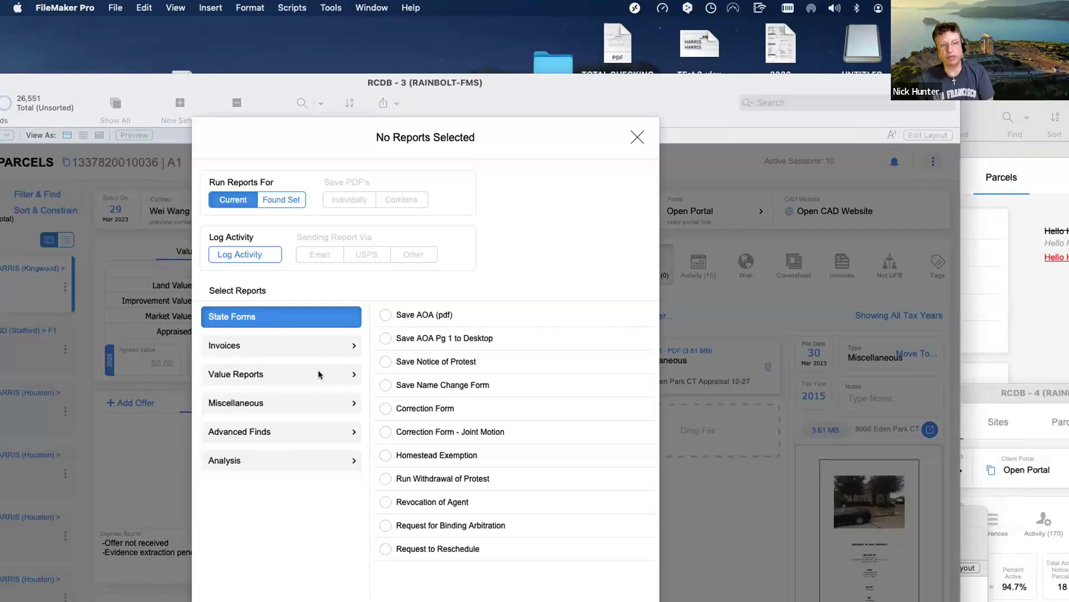
pyautogui.click(328, 404)
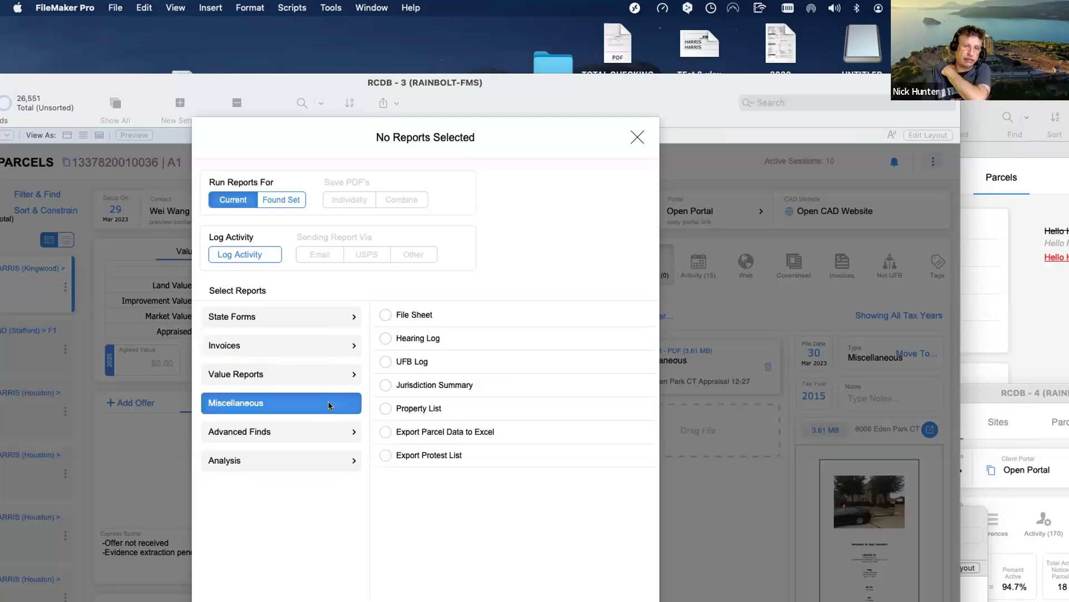
pyautogui.click(317, 318)
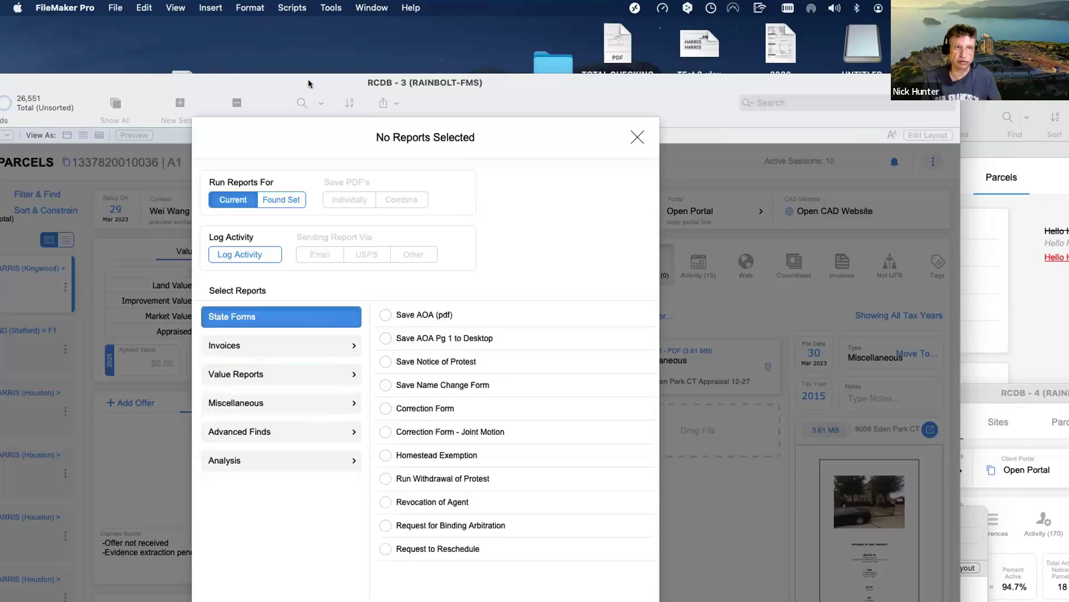
pyautogui.moveTo(309, 84); pyautogui.dragTo(560, 576)
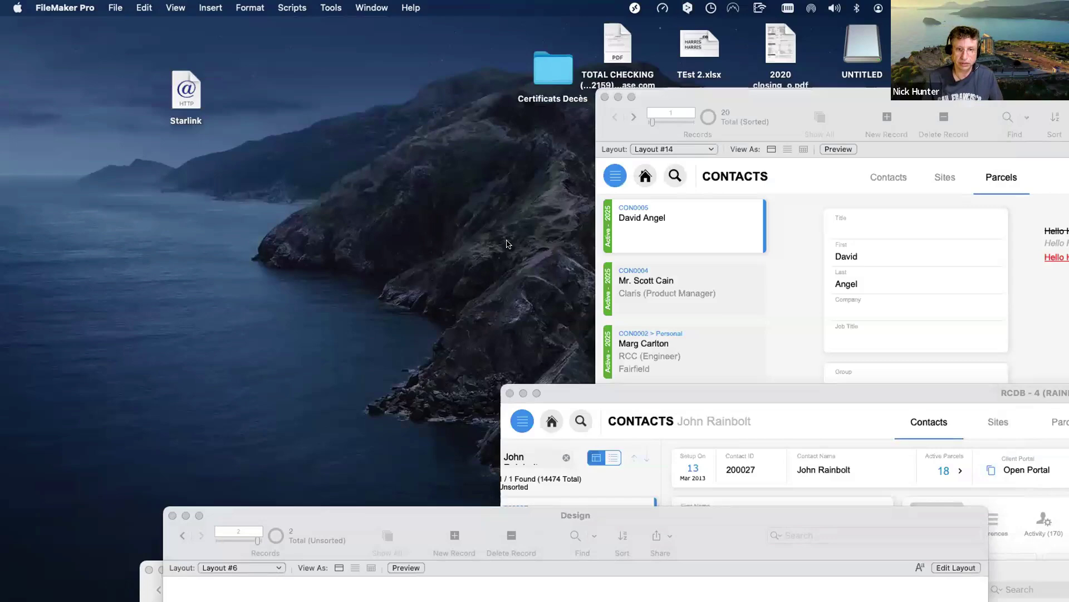
# Try the Title 1 and Title 2 icon buttons in the Design window, then raise the RCDB-3 reports window.
pyautogui.moveTo(570, 516); pyautogui.dragTo(409, 35)
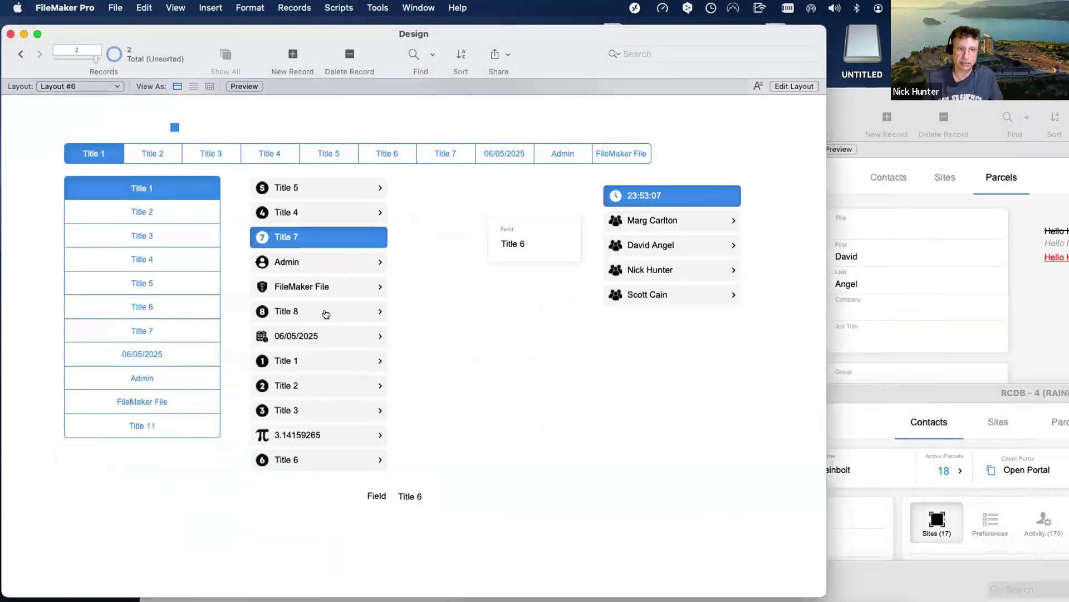
pyautogui.click(307, 363)
pyautogui.click(313, 385)
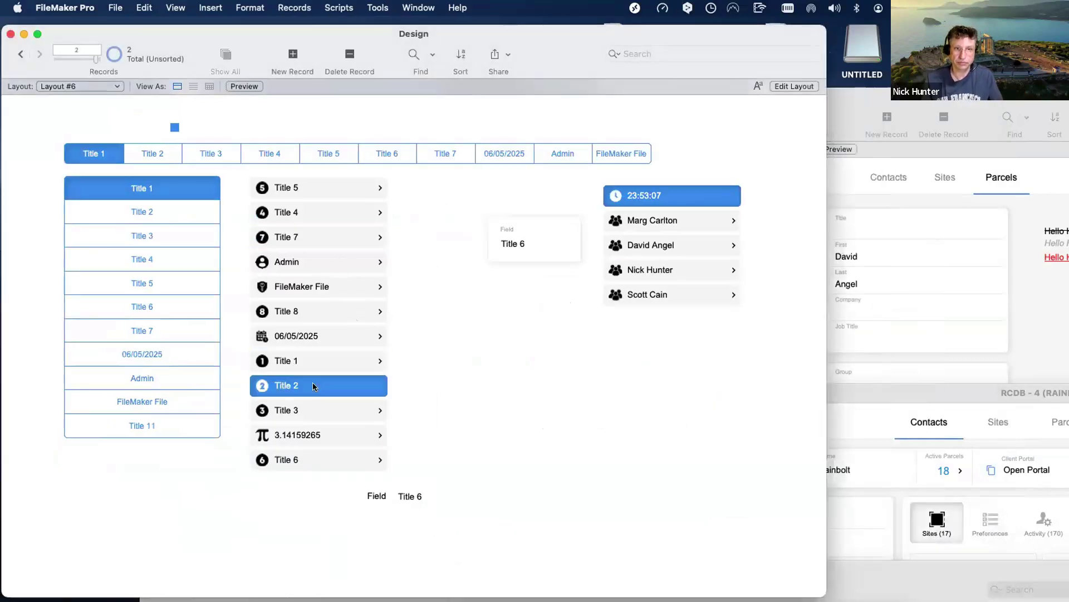
pyautogui.moveTo(827, 568); pyautogui.dragTo(623, 130)
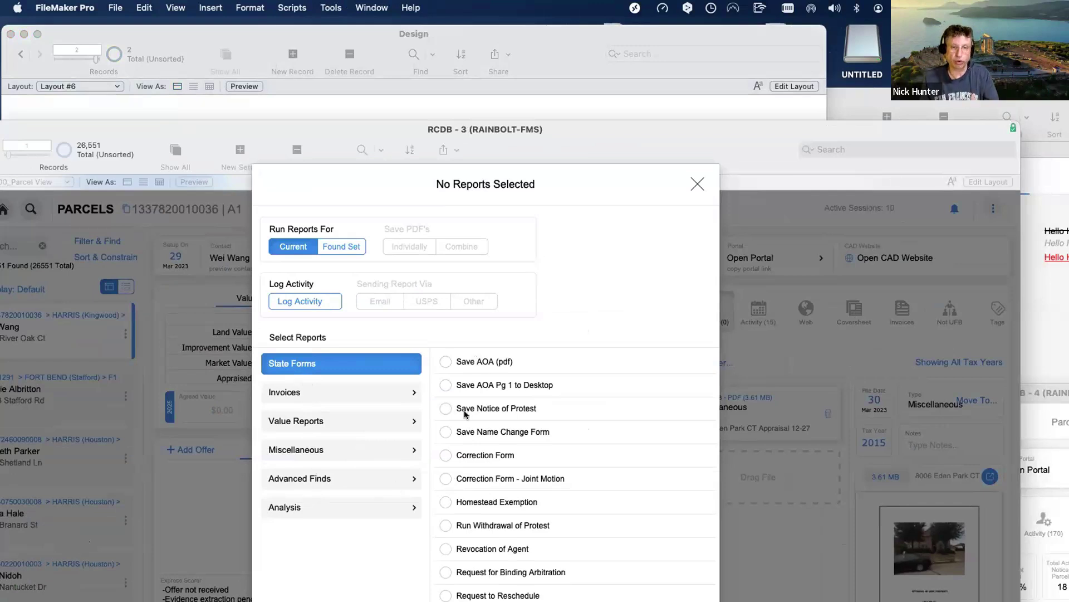
# Tick Correction Form, Save Name Change Form and Save Notice of Protest, then open Manage Layouts.
pyautogui.click(446, 455)
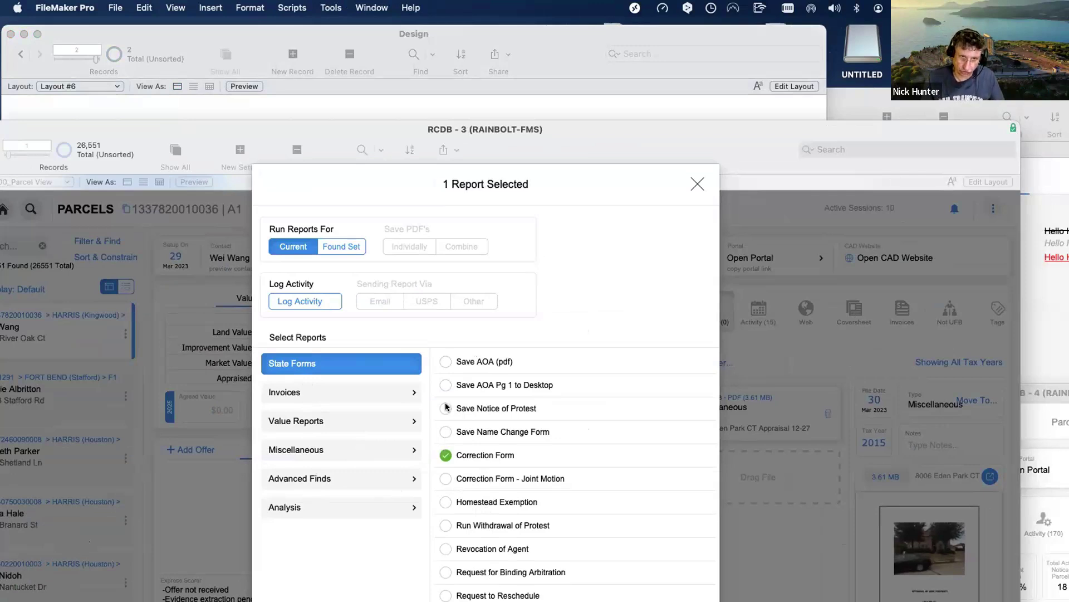
pyautogui.click(446, 432)
pyautogui.click(445, 409)
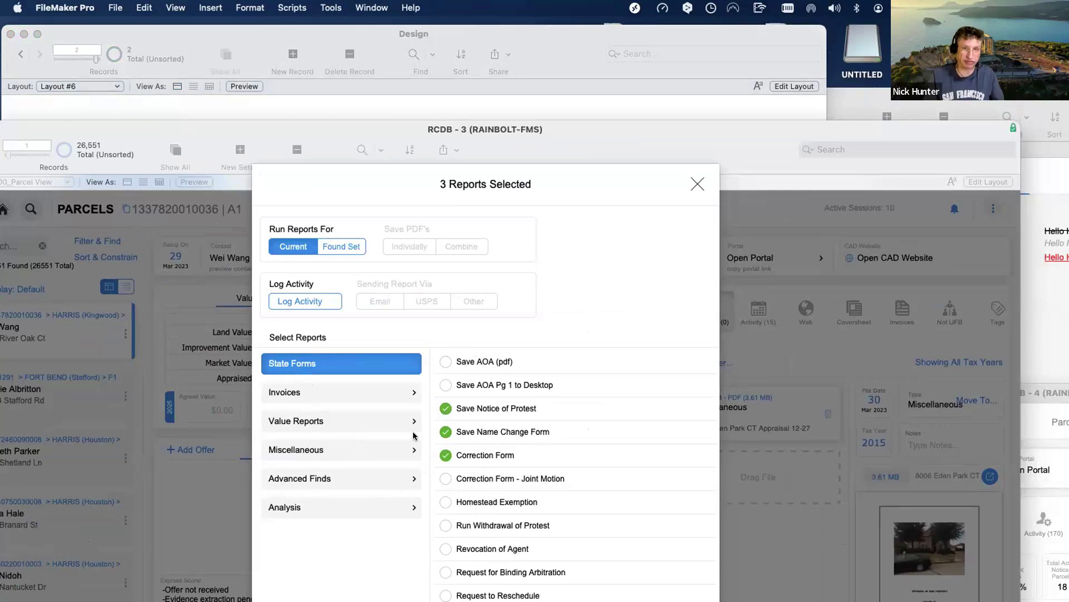
pyautogui.press('shift+super+l')
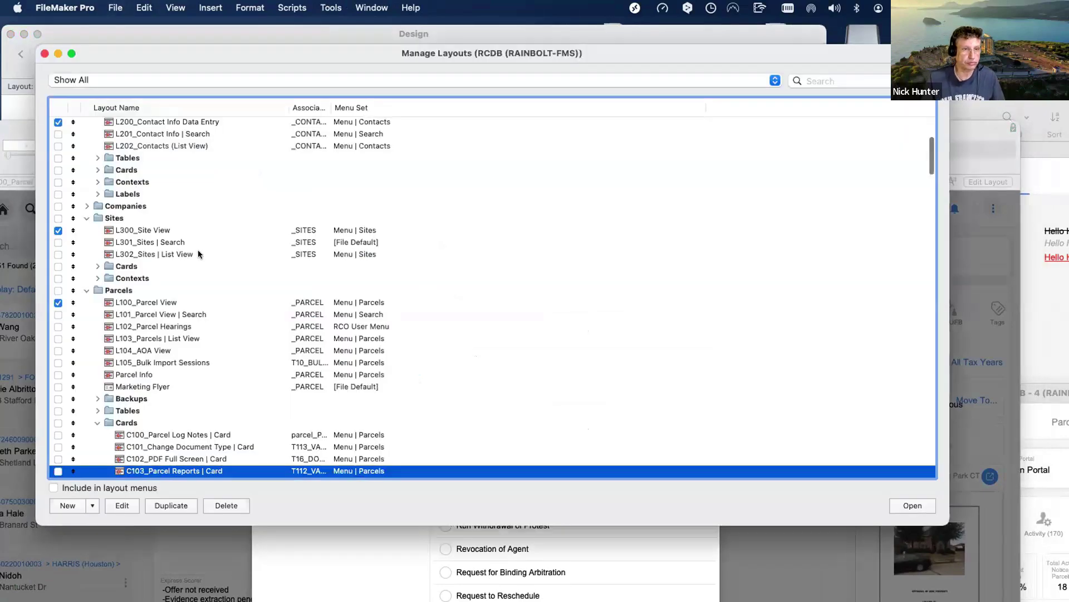
# Filter layouts by 'Sys' and open L840_System Data Entry in a widened window.
pyautogui.click(802, 83)
pyautogui.write('S')
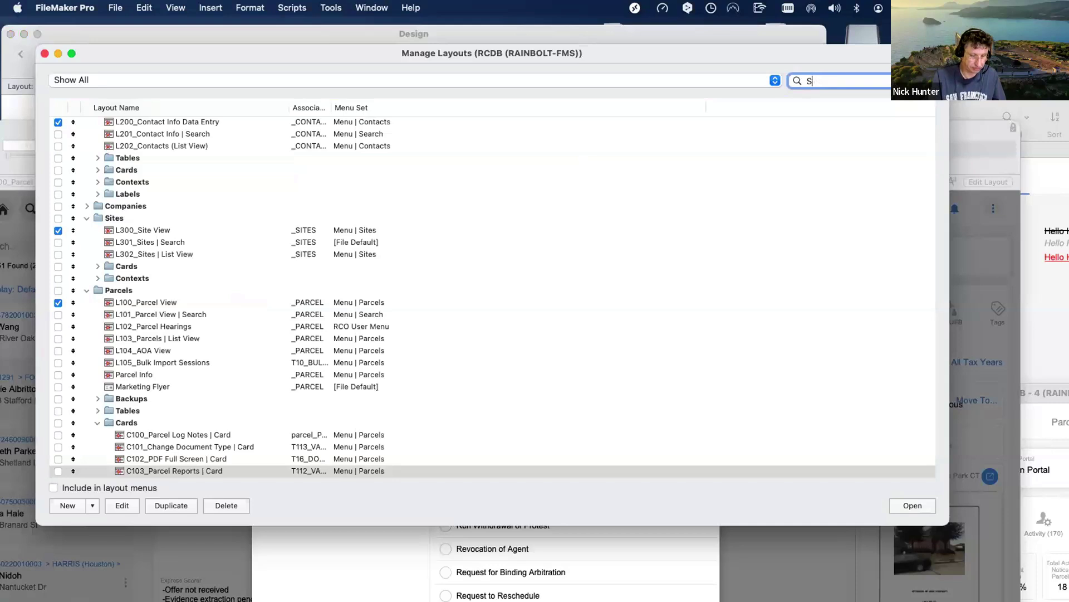
pyautogui.write('yst')
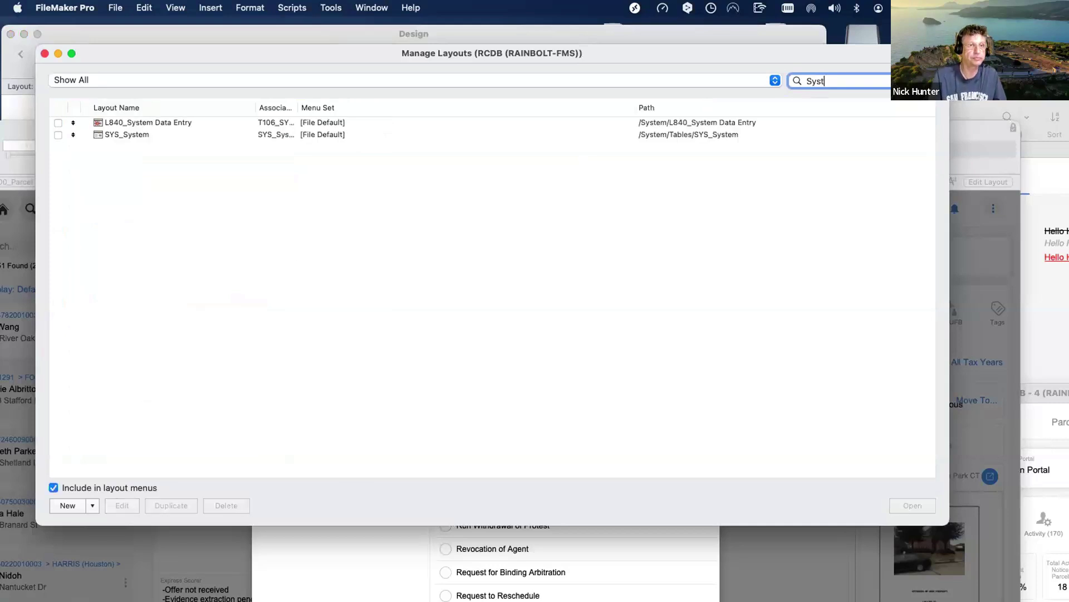
pyautogui.press('Tab')
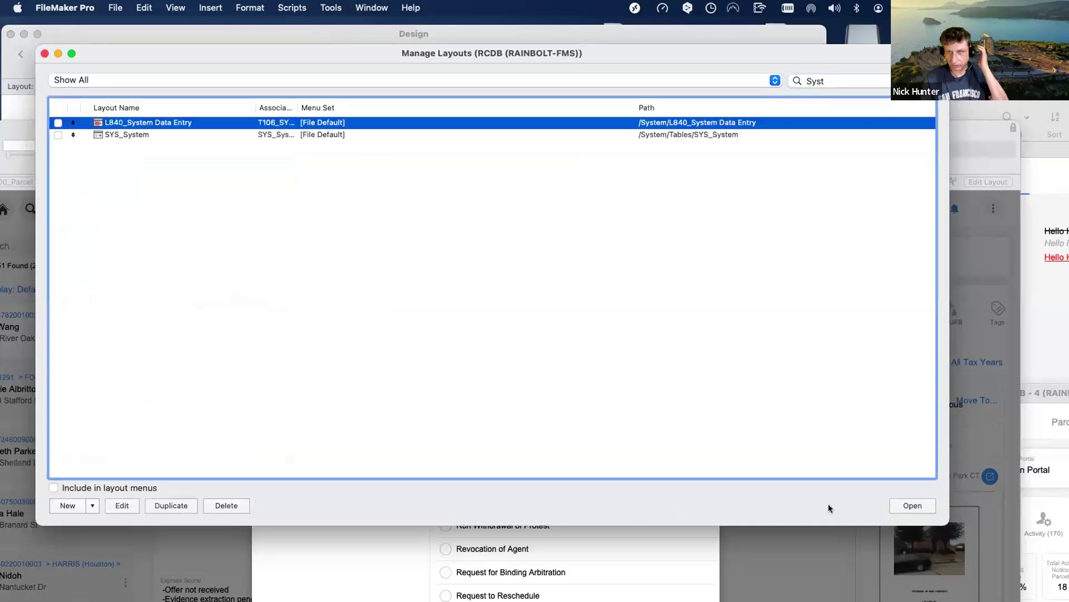
pyautogui.click(894, 506)
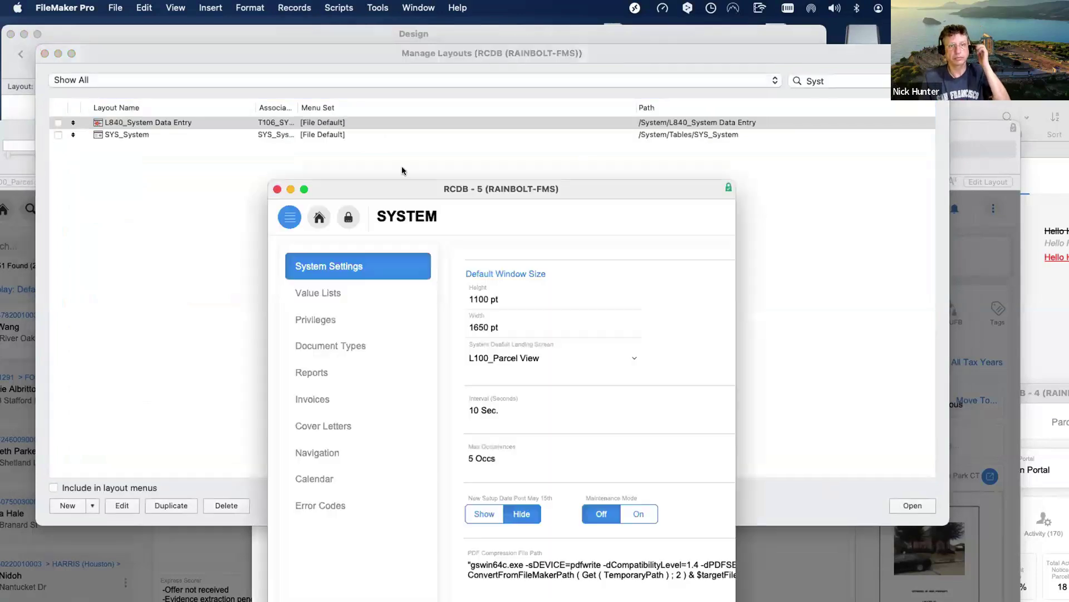
pyautogui.moveTo(446, 198); pyautogui.dragTo(241, 66)
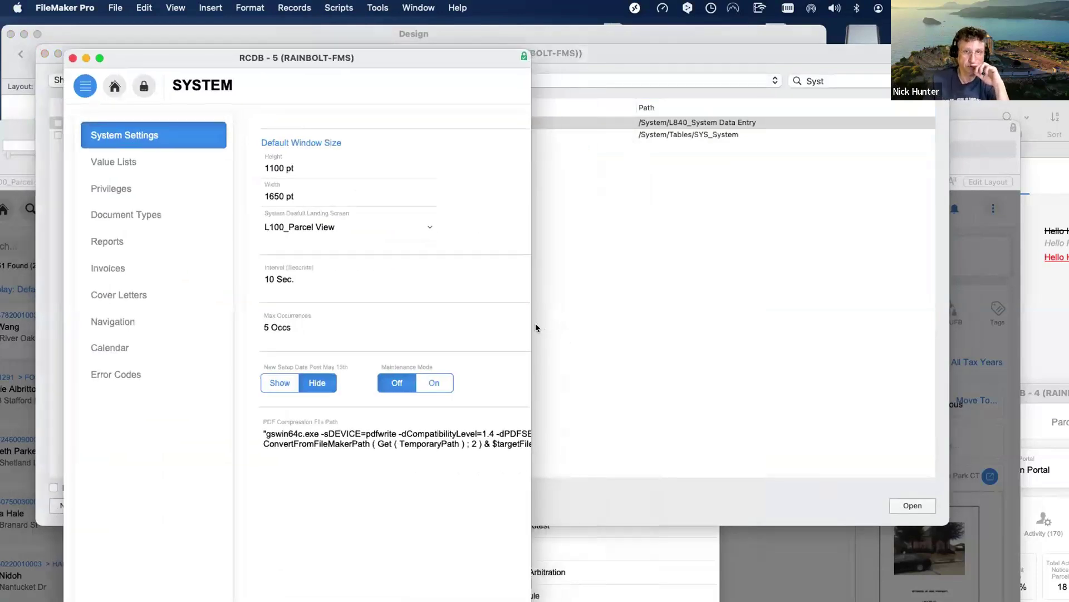
pyautogui.moveTo(529, 322); pyautogui.dragTo(882, 323)
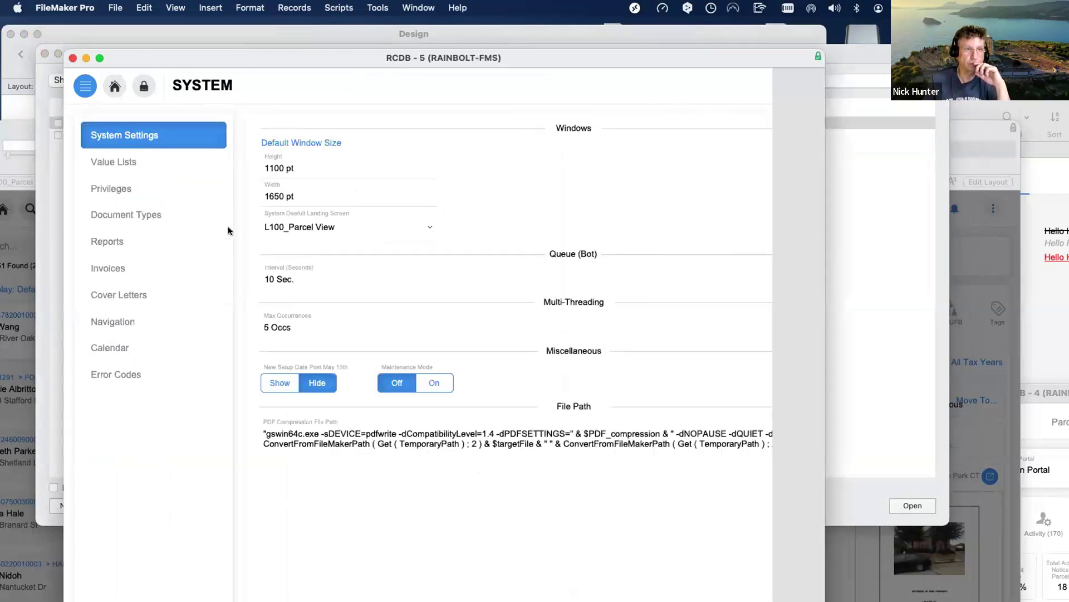
# Show the Reports value lists and display the State Forms values.
pyautogui.click(131, 164)
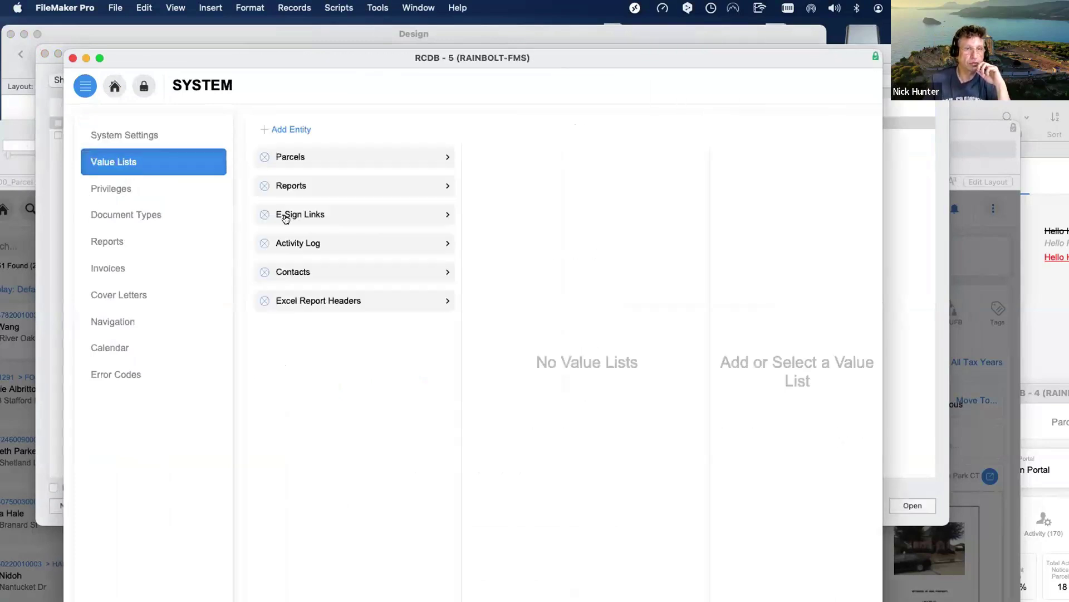
pyautogui.click(320, 185)
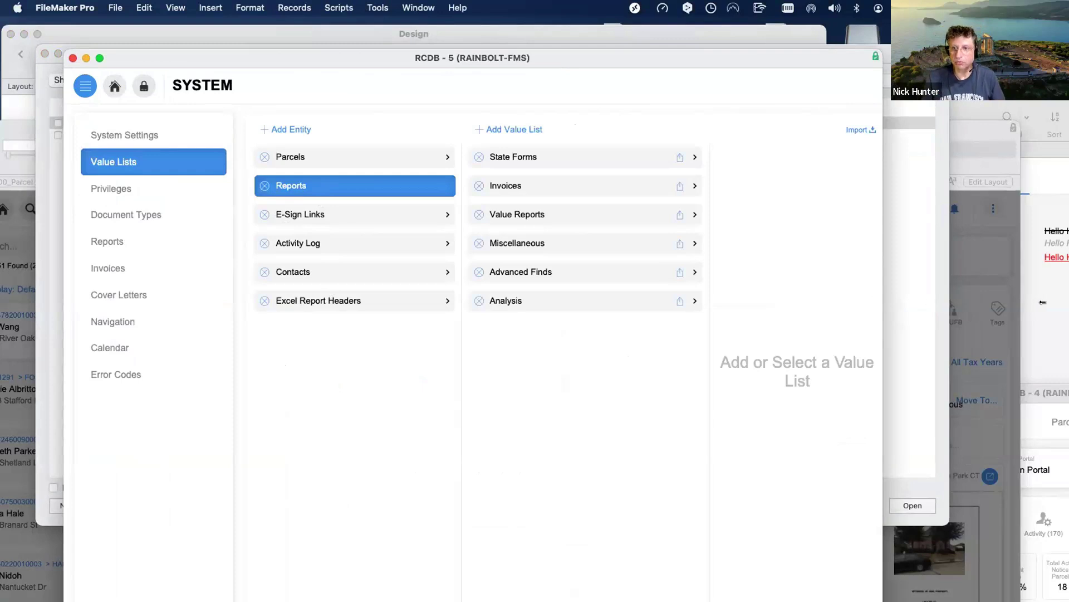
pyautogui.moveTo(883, 303); pyautogui.dragTo(1063, 304)
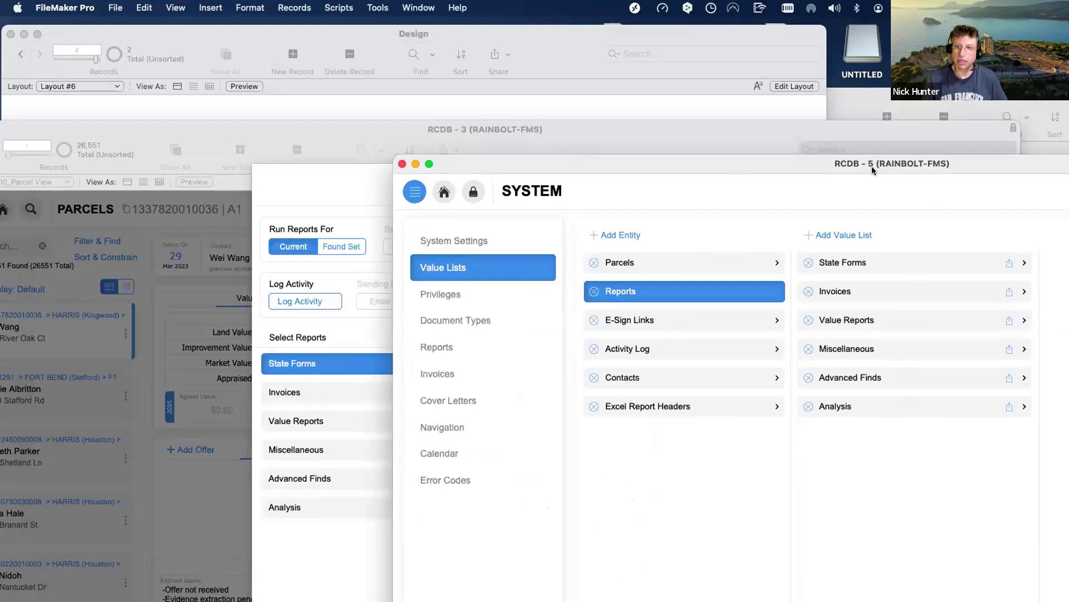
pyautogui.moveTo(873, 168); pyautogui.dragTo(412, 152)
pyautogui.click(430, 250)
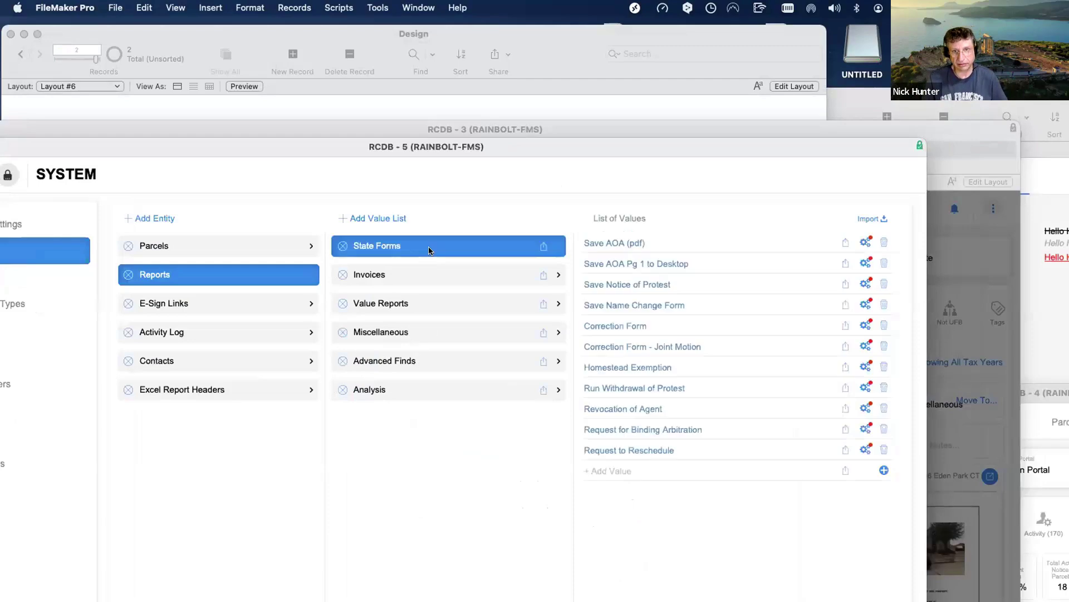
# Arrange the System window beside the 3 Reports Selected window for comparison.
pyautogui.moveTo(317, 145); pyautogui.dragTo(839, 241)
pyautogui.click(400, 339)
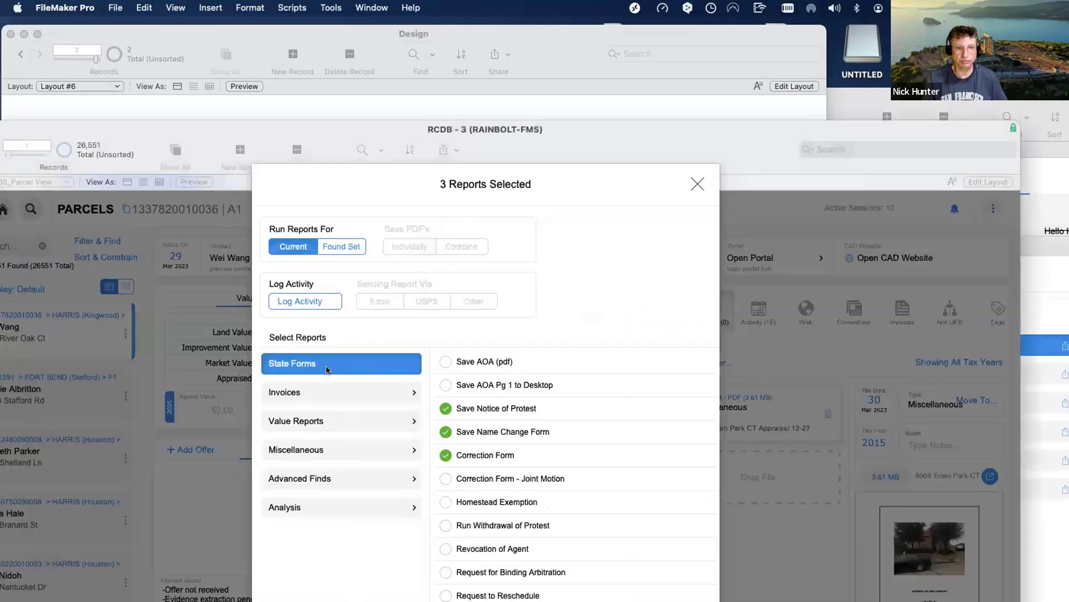
pyautogui.moveTo(580, 143); pyautogui.dragTo(303, 110)
pyautogui.moveTo(840, 244); pyautogui.dragTo(841, 176)
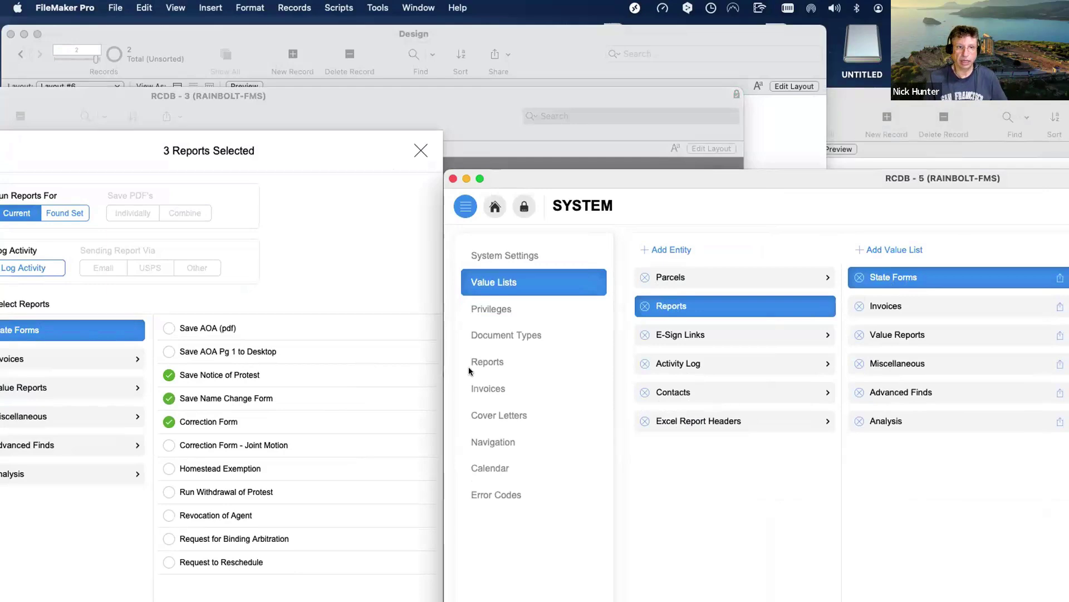
pyautogui.moveTo(766, 193); pyautogui.dragTo(257, 470)
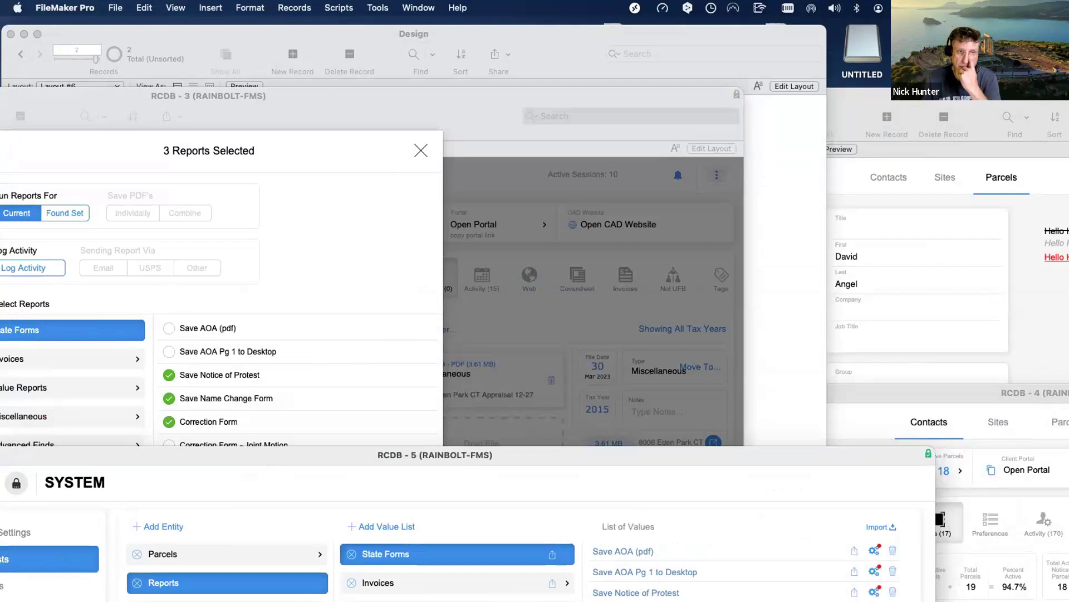
pyautogui.moveTo(678, 455); pyautogui.dragTo(663, 134)
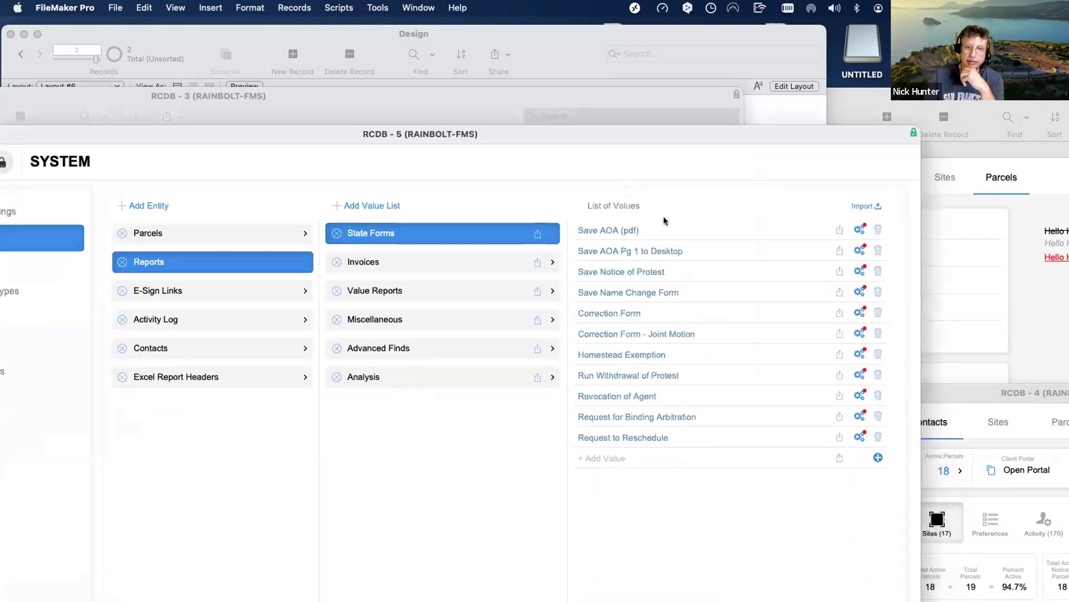
# Inspect the script and parameter lines behind the Save AOA (pdf) value.
pyautogui.click(854, 222)
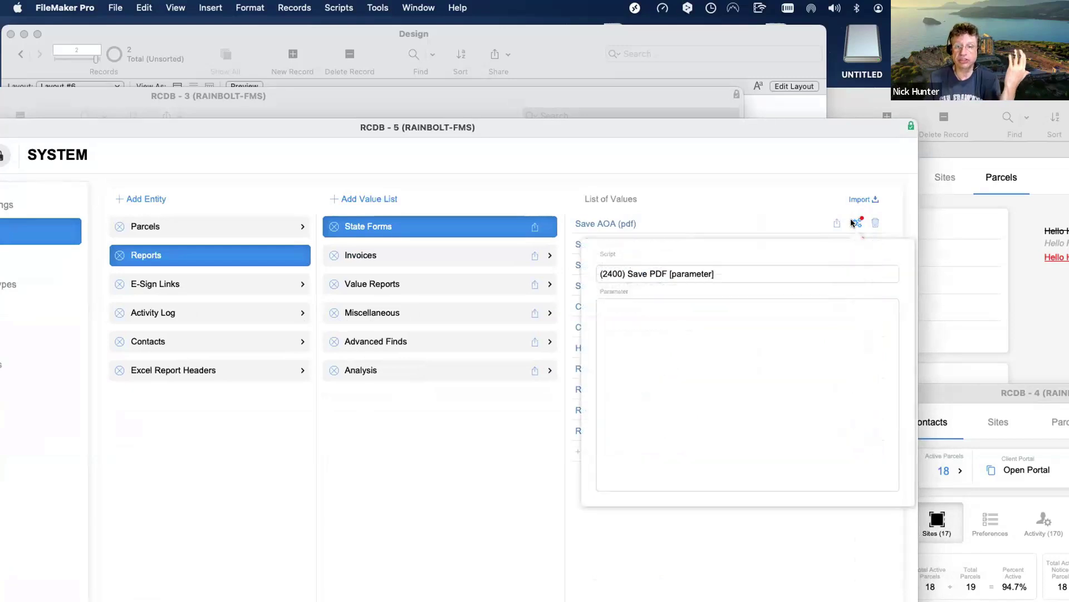
pyautogui.click(725, 271)
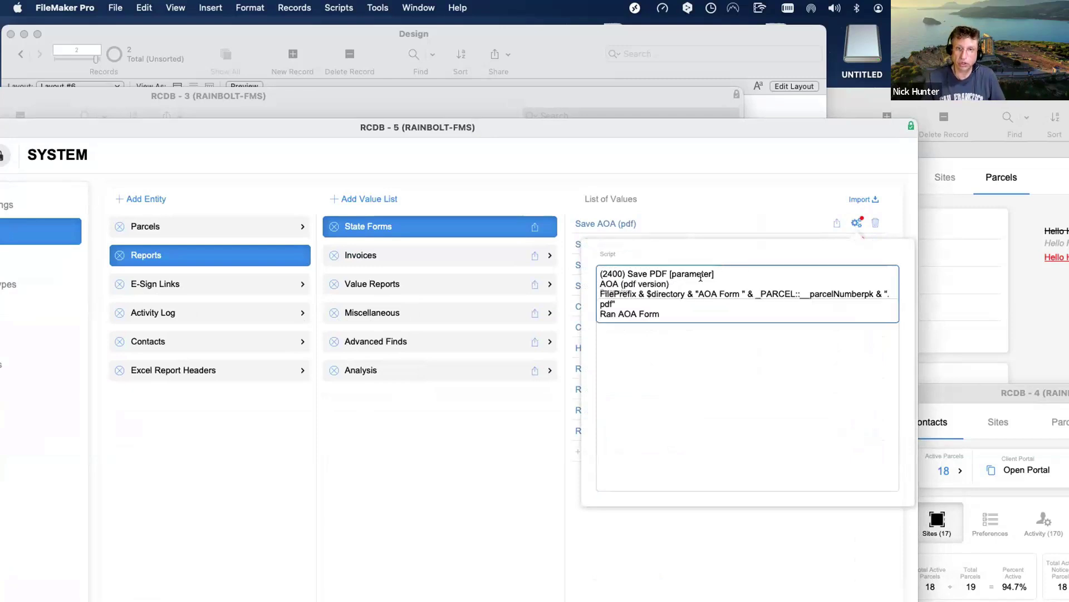
pyautogui.press('super+a')
pyautogui.click(678, 312)
pyautogui.click(597, 305)
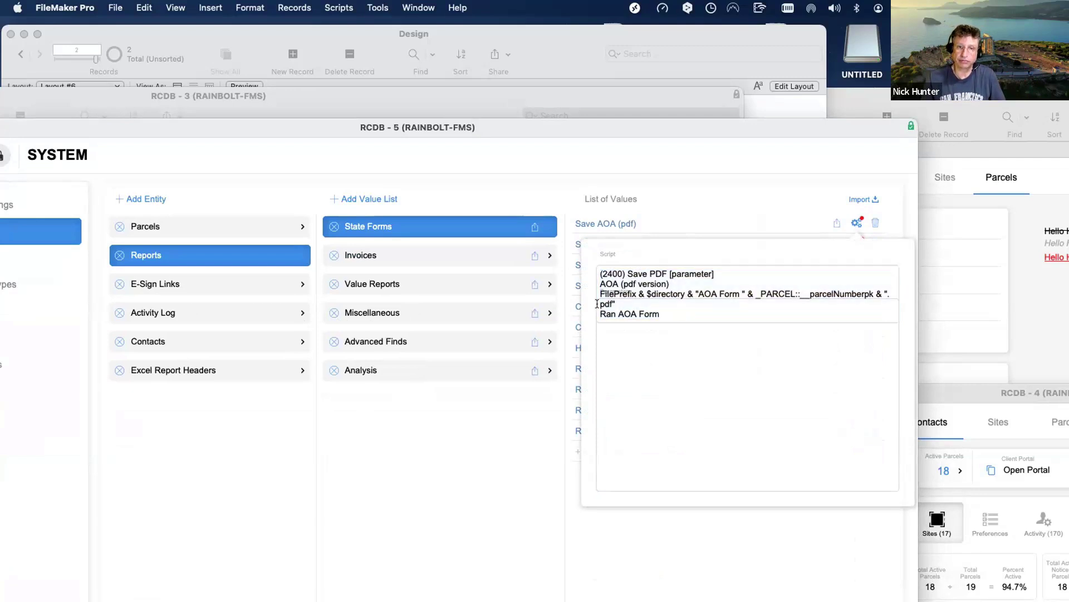
pyautogui.moveTo(661, 314); pyautogui.dragTo(572, 288)
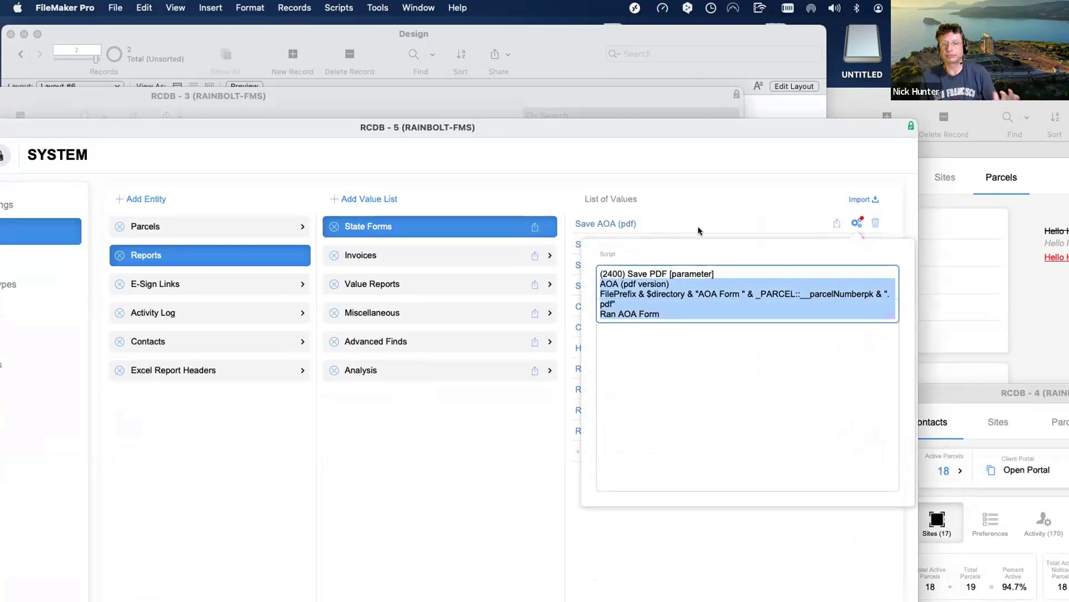
pyautogui.click(856, 223)
# Review the scripts for Save AOA Pg 1 to Desktop and Save Notice of Protest, then move the window aside.
pyautogui.click(853, 243)
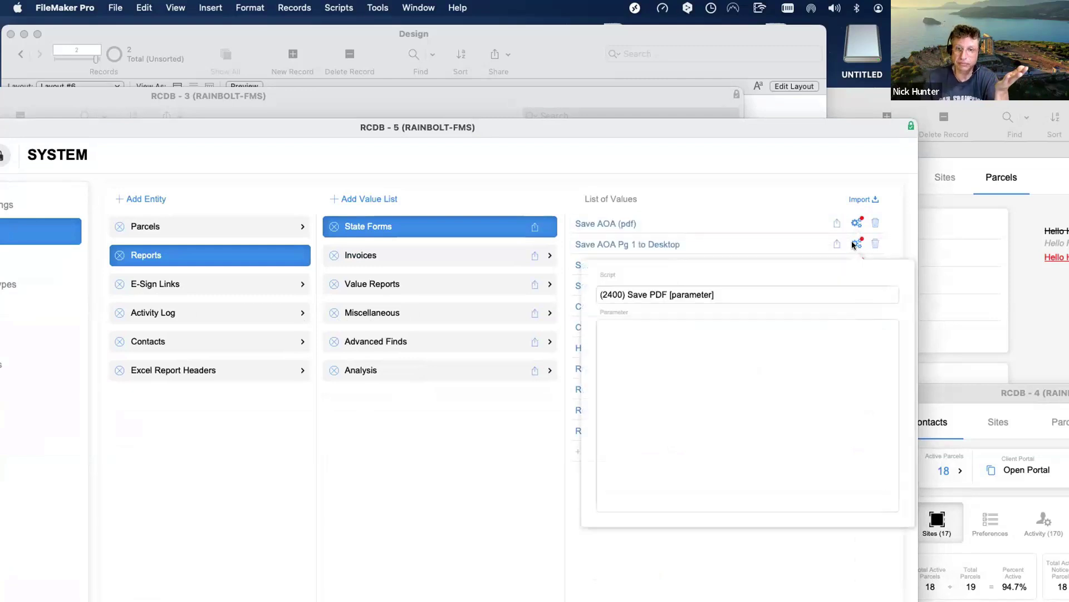
pyautogui.click(786, 295)
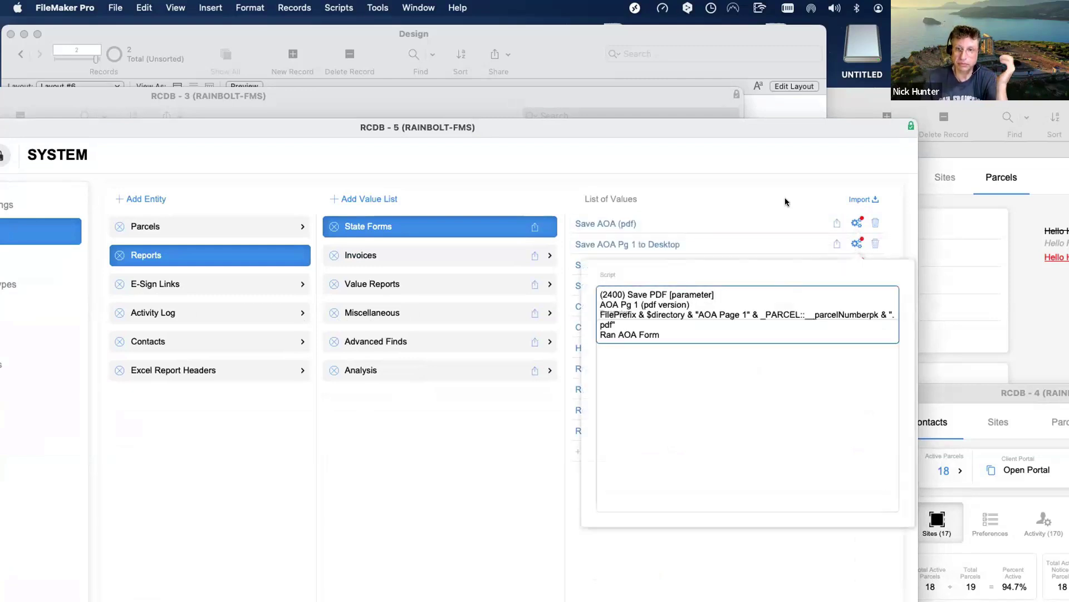
pyautogui.click(856, 243)
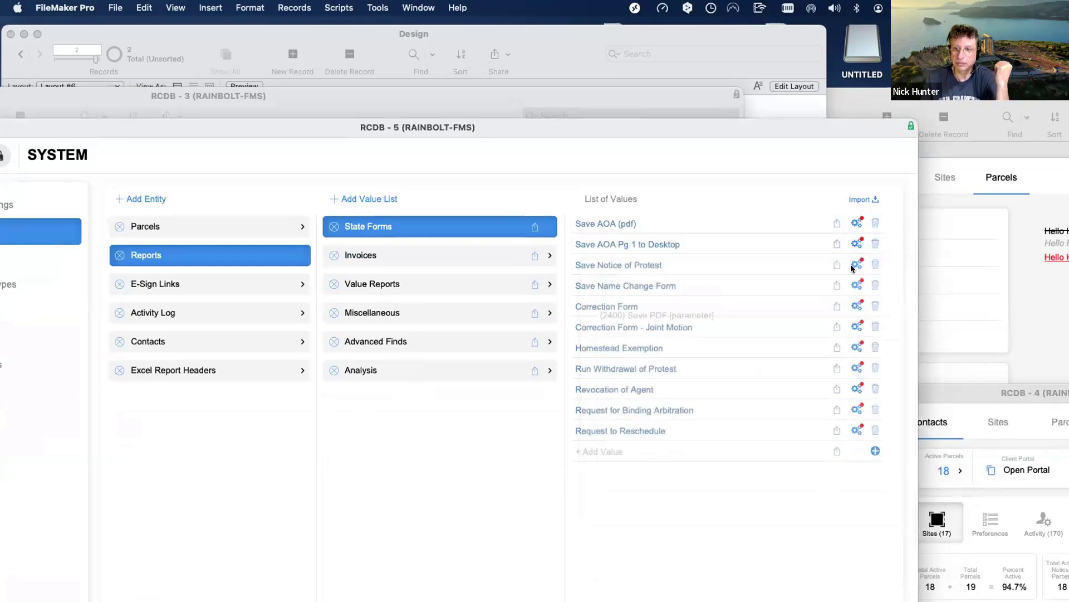
pyautogui.click(857, 264)
pyautogui.click(808, 313)
pyautogui.click(773, 410)
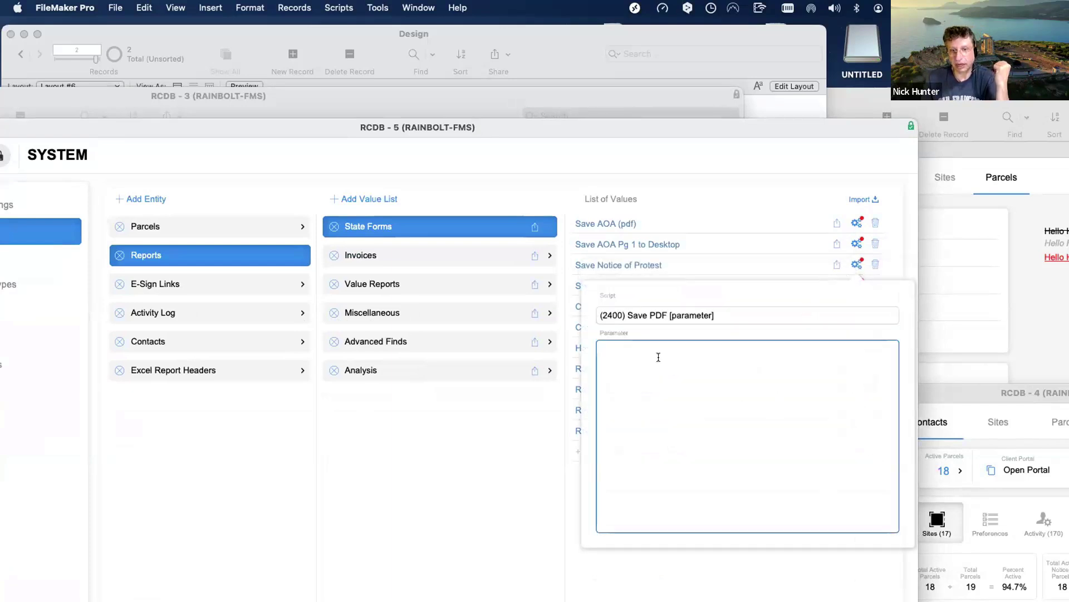
pyautogui.click(719, 317)
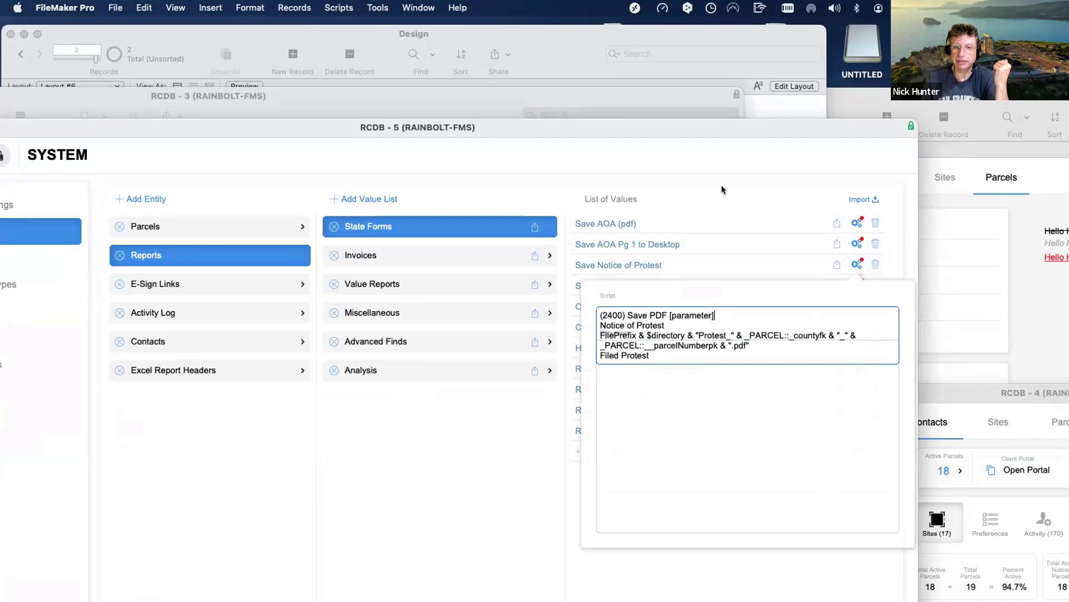
pyautogui.click(732, 167)
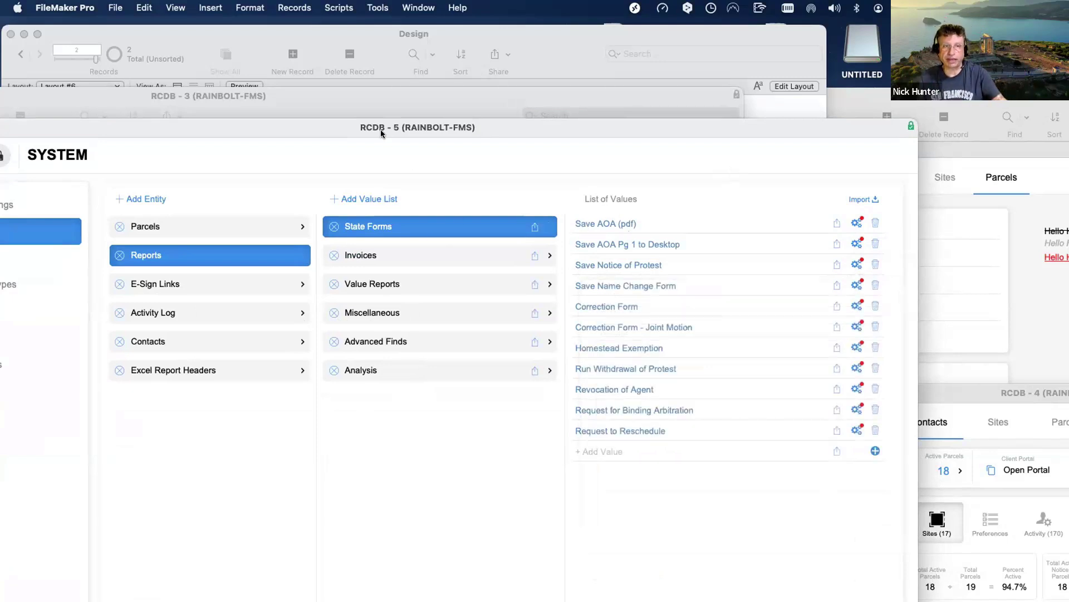
pyautogui.moveTo(383, 135); pyautogui.dragTo(731, 164)
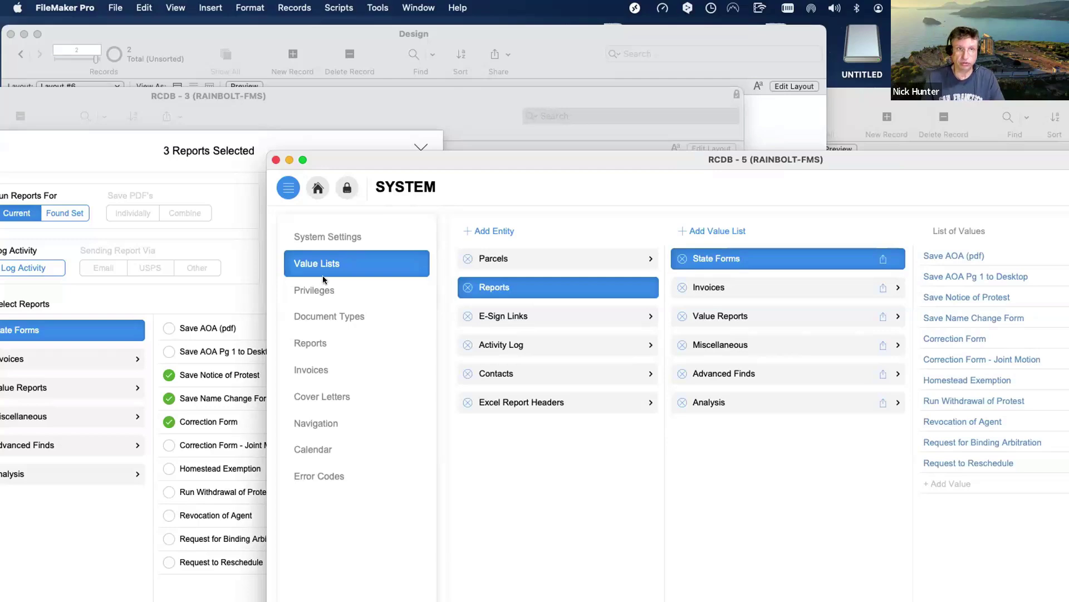
# Move the System and Design windows aside and centre the RCDB-3 report selection window.
pyautogui.moveTo(456, 166); pyautogui.dragTo(735, 291)
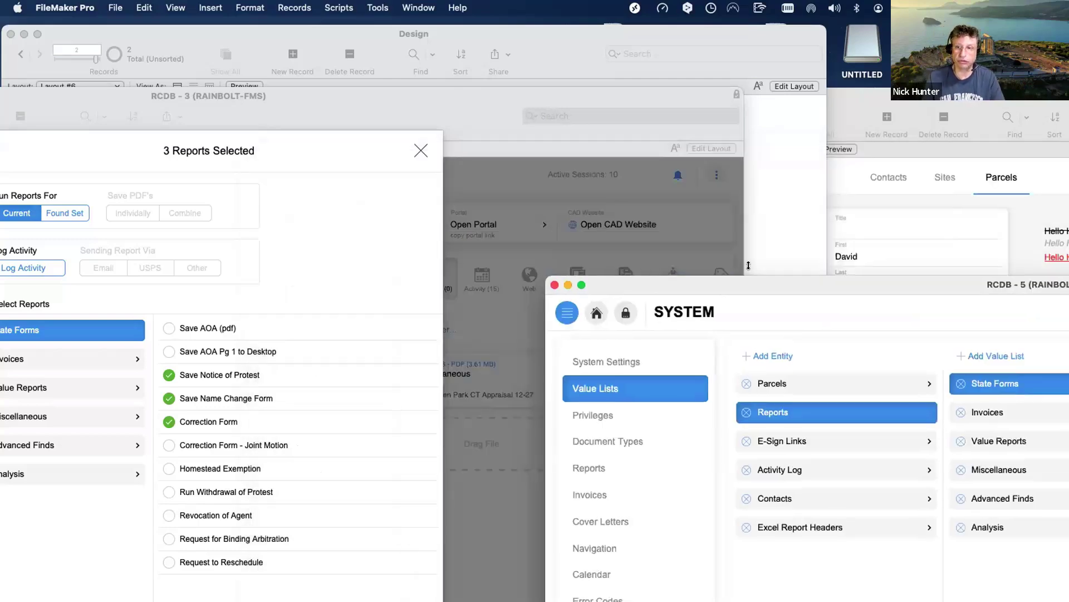
pyautogui.click(754, 229)
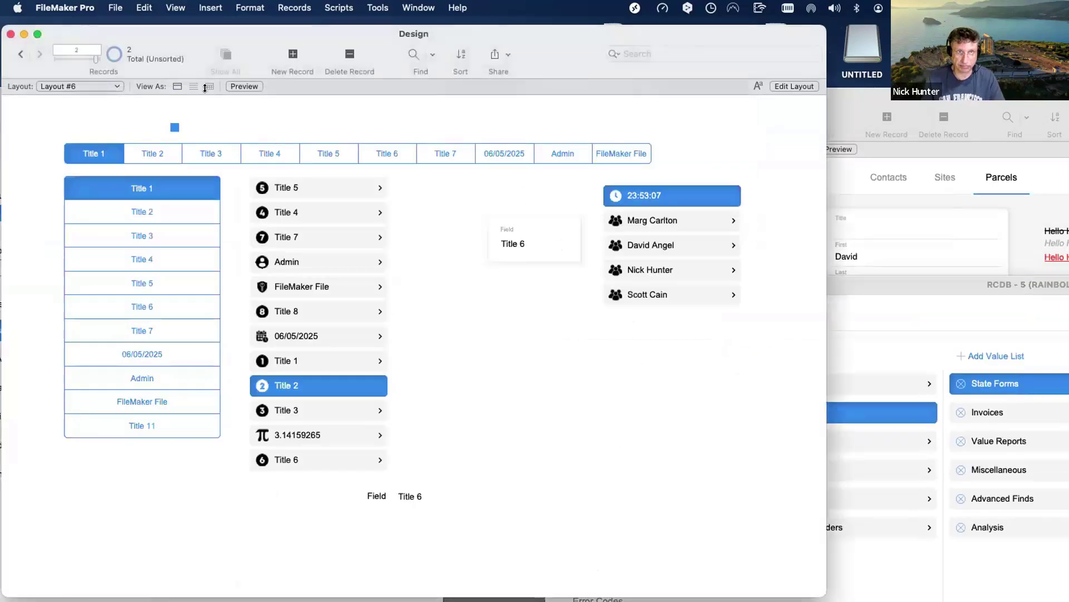
pyautogui.moveTo(146, 30); pyautogui.dragTo(545, 144)
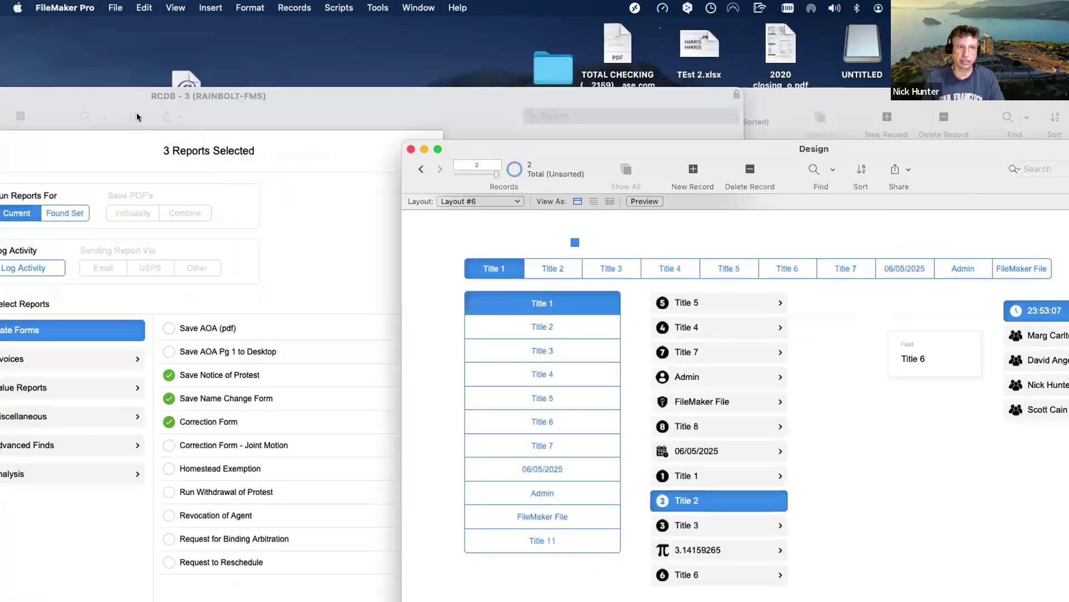
pyautogui.click(136, 91)
pyautogui.moveTo(136, 90); pyautogui.dragTo(353, 83)
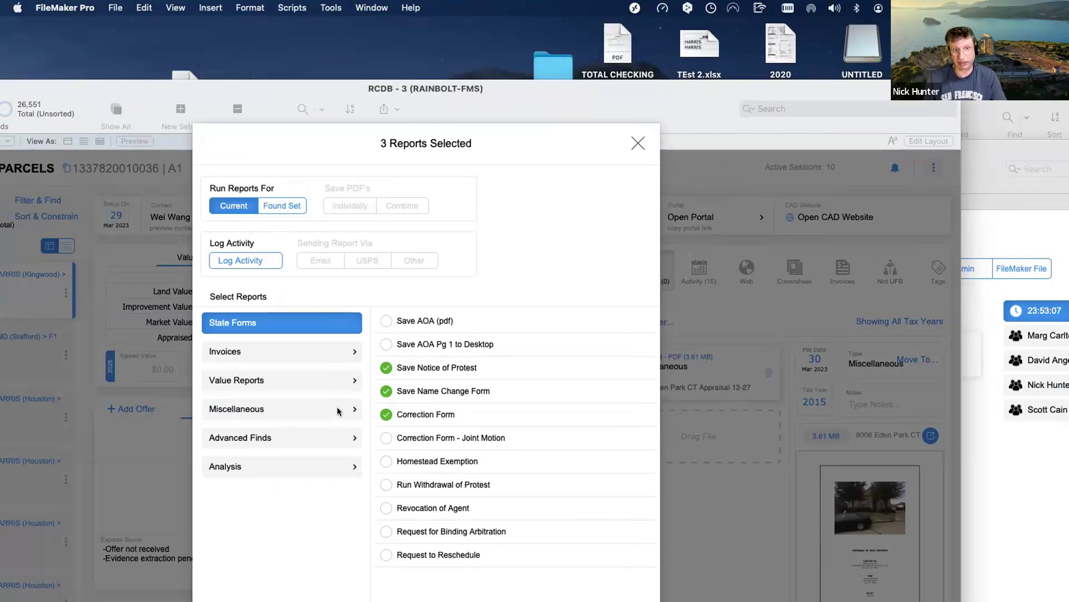
# Browse the Invoices and Value Reports lists, then close the 3 Reports Selected dialog.
pyautogui.click(327, 356)
pyautogui.click(324, 381)
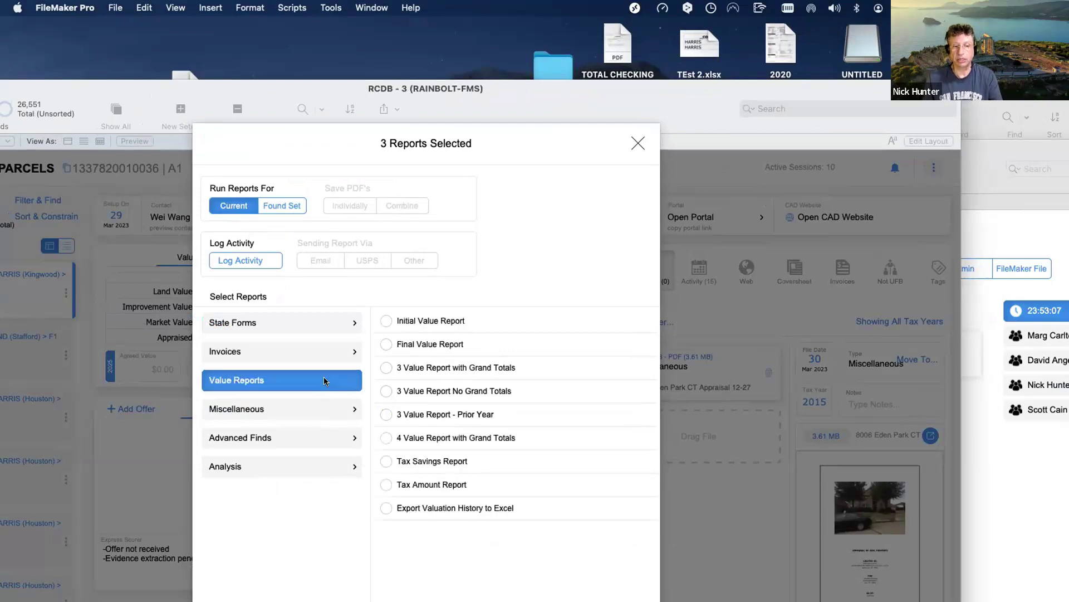
pyautogui.click(317, 354)
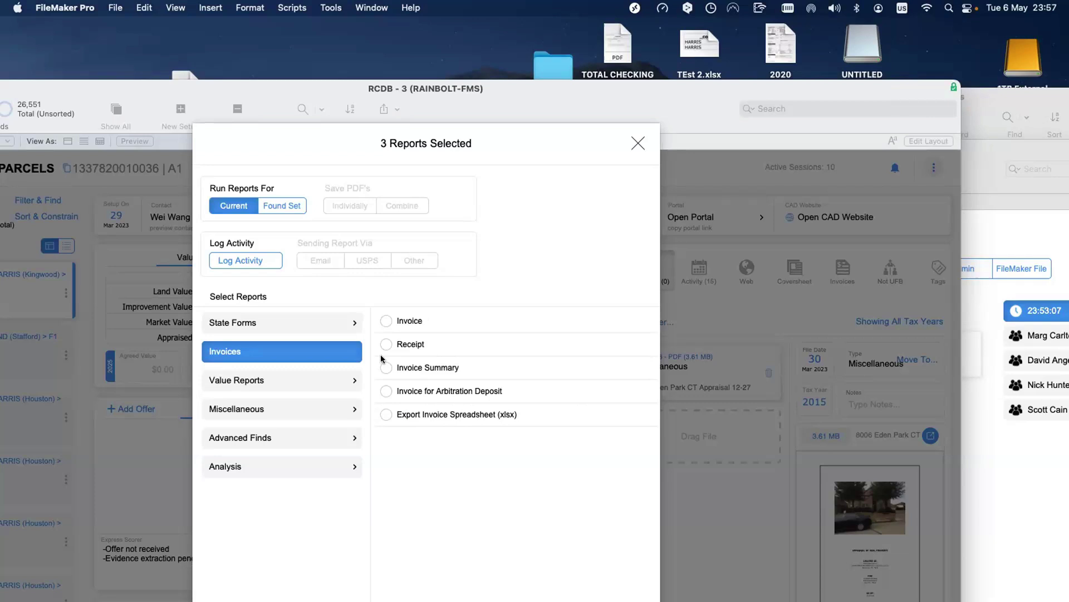
pyautogui.click(638, 144)
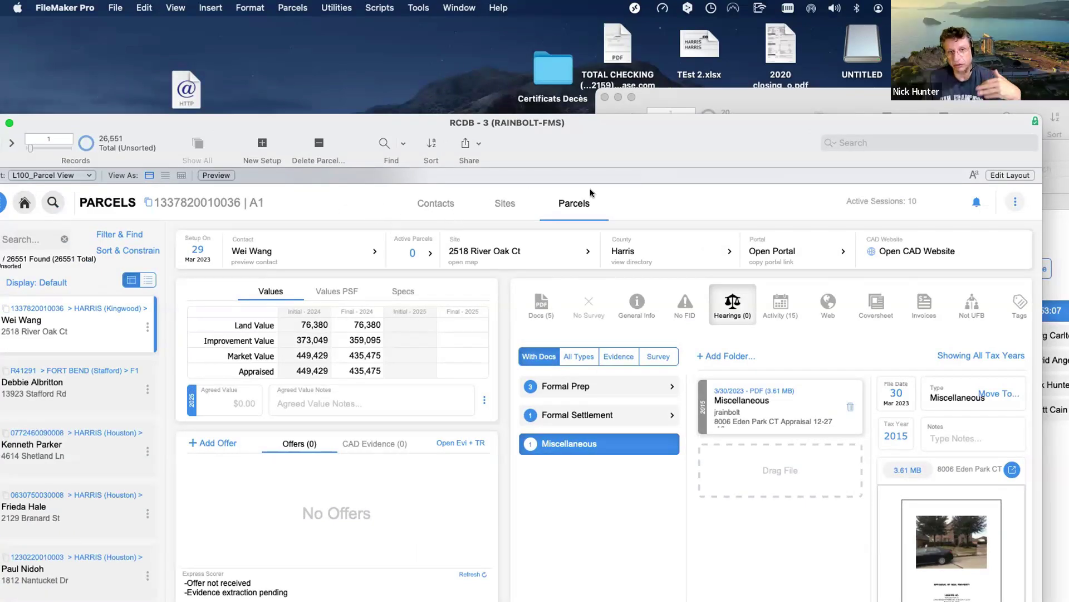
# Fit the RCDB - 3 Parcels window, then drag it down and right to reveal the Design window.
pyautogui.doubleClick(397, 128)
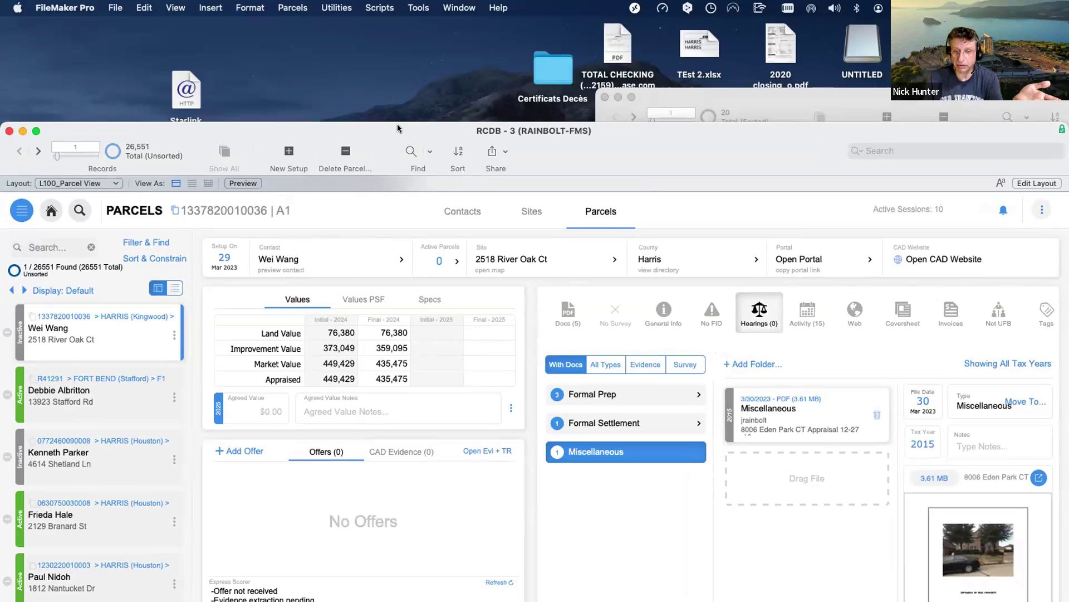
pyautogui.moveTo(399, 129); pyautogui.dragTo(390, 87)
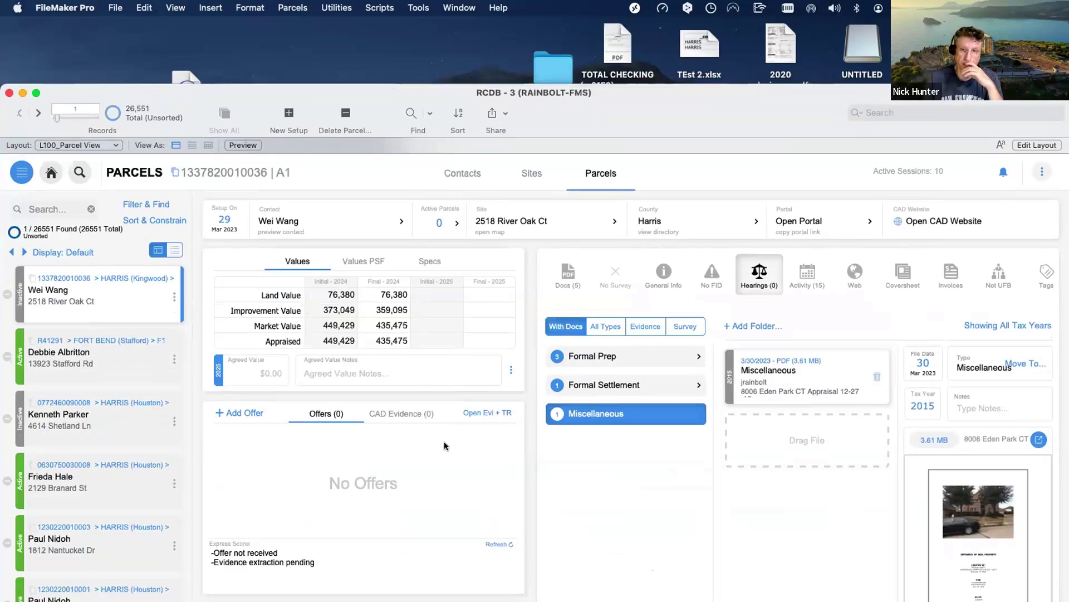
pyautogui.moveTo(375, 130); pyautogui.dragTo(448, 561)
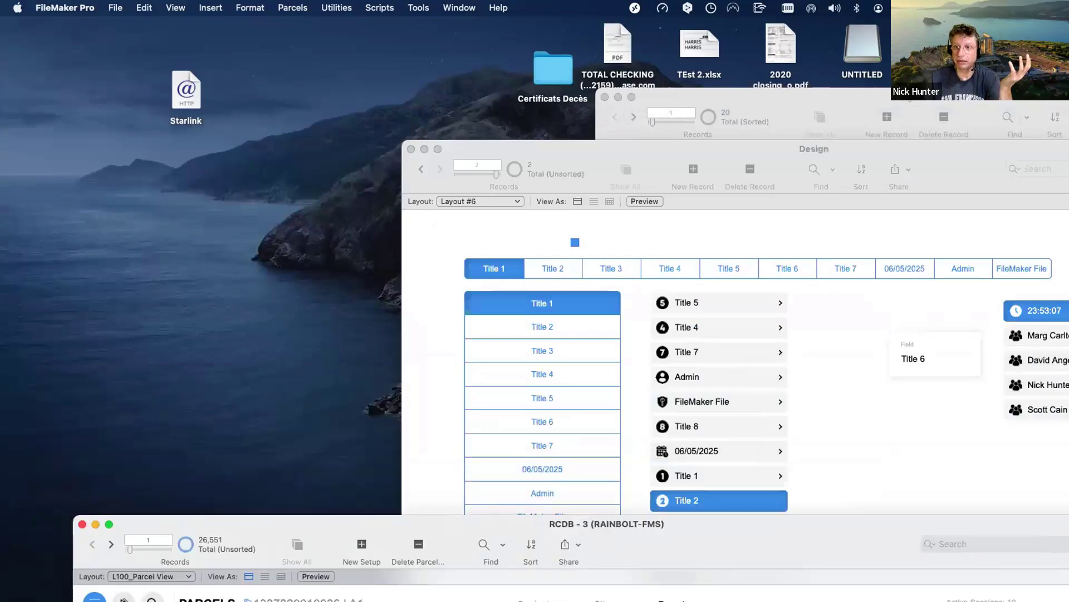
# Clear the Design and System windows off to the right.
pyautogui.click(916, 145)
pyautogui.moveTo(913, 96); pyautogui.dragTo(1059, 396)
pyautogui.moveTo(850, 146); pyautogui.dragTo(994, 544)
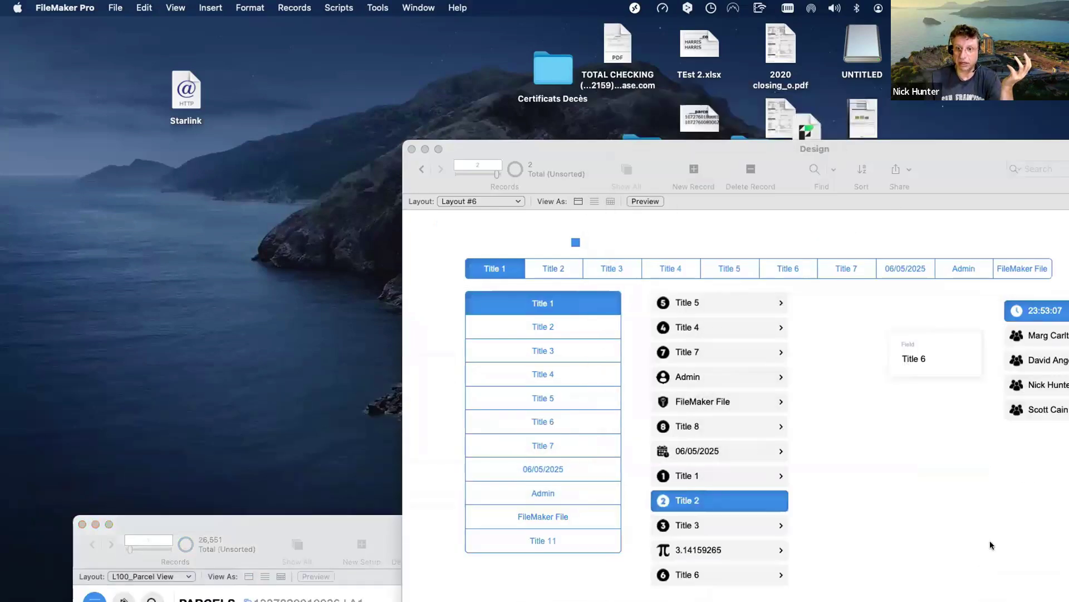
pyautogui.moveTo(829, 286); pyautogui.dragTo(1064, 295)
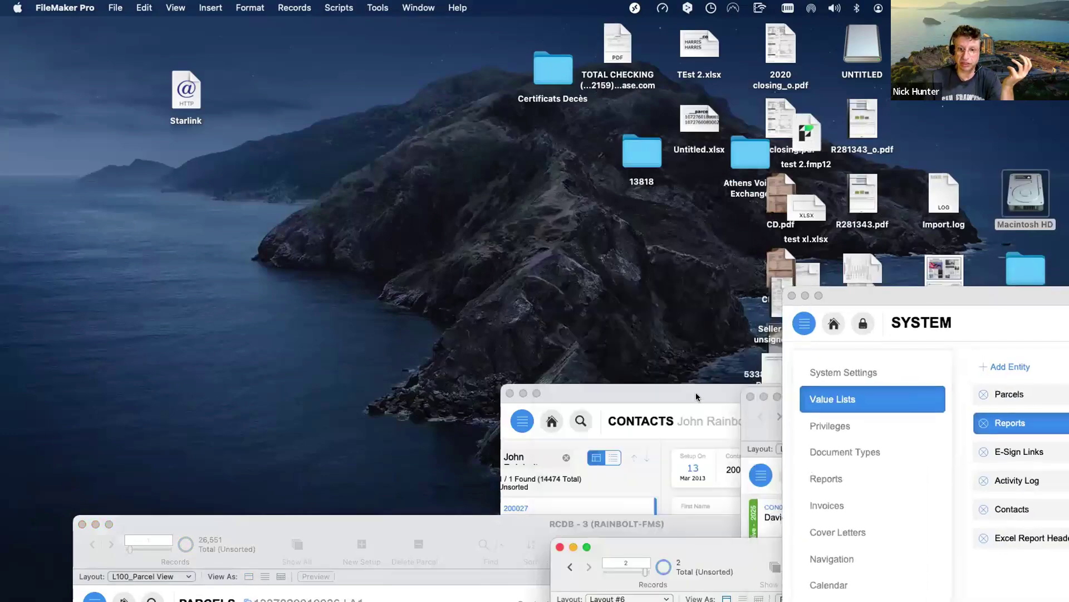
pyautogui.moveTo(641, 393); pyautogui.dragTo(467, 366)
# Place the RCDB - 4 Contacts window at the top-left and make it slightly taller.
pyautogui.moveTo(177, 244); pyautogui.dragTo(193, 29)
pyautogui.moveTo(646, 477); pyautogui.dragTo(653, 590)
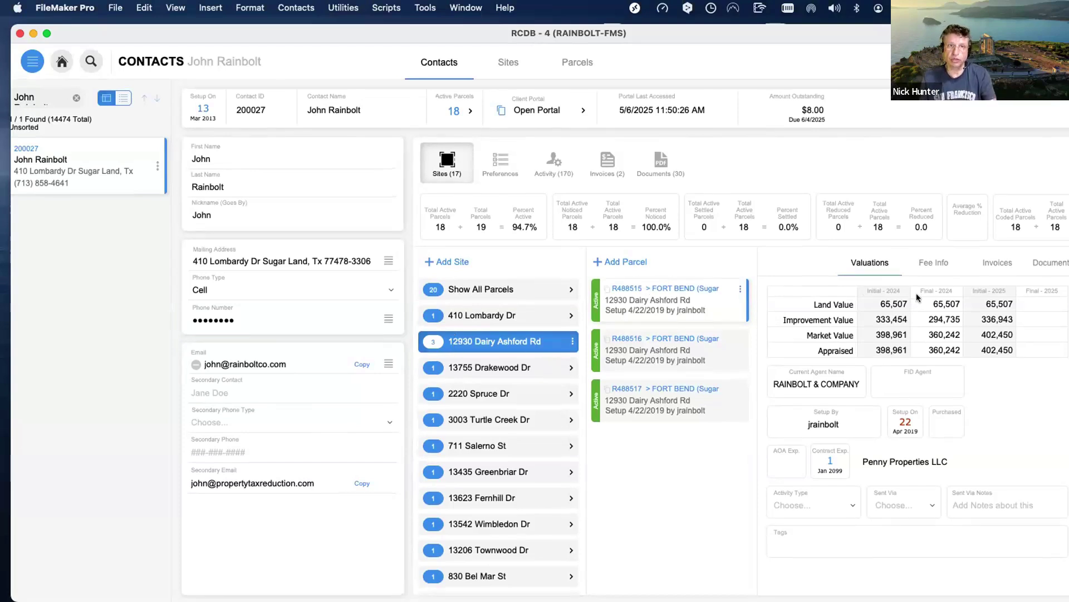
pyautogui.moveTo(190, 35); pyautogui.dragTo(189, 57)
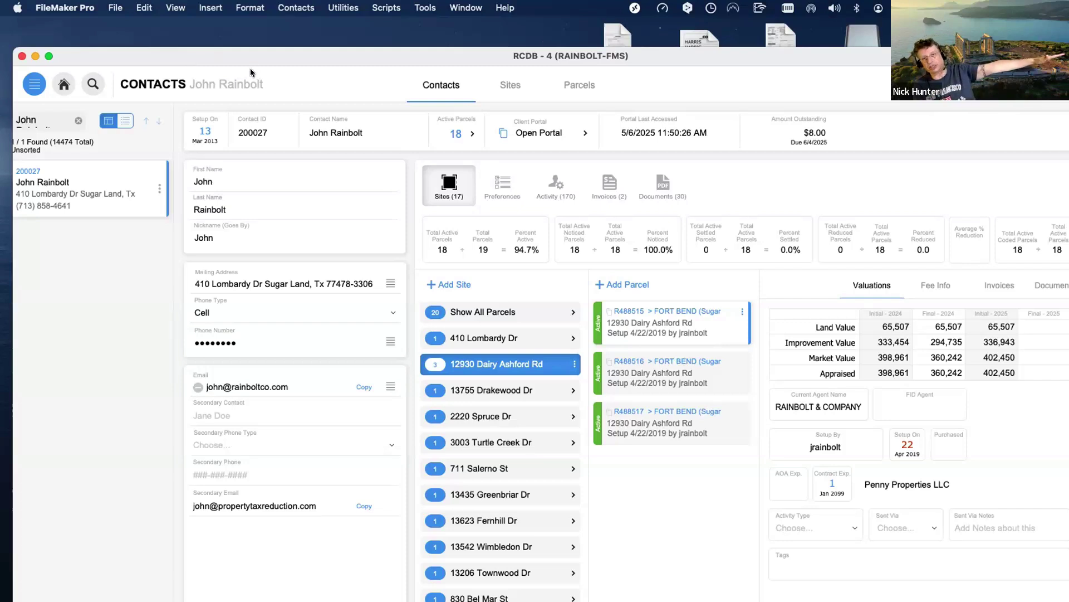
pyautogui.click(39, 85)
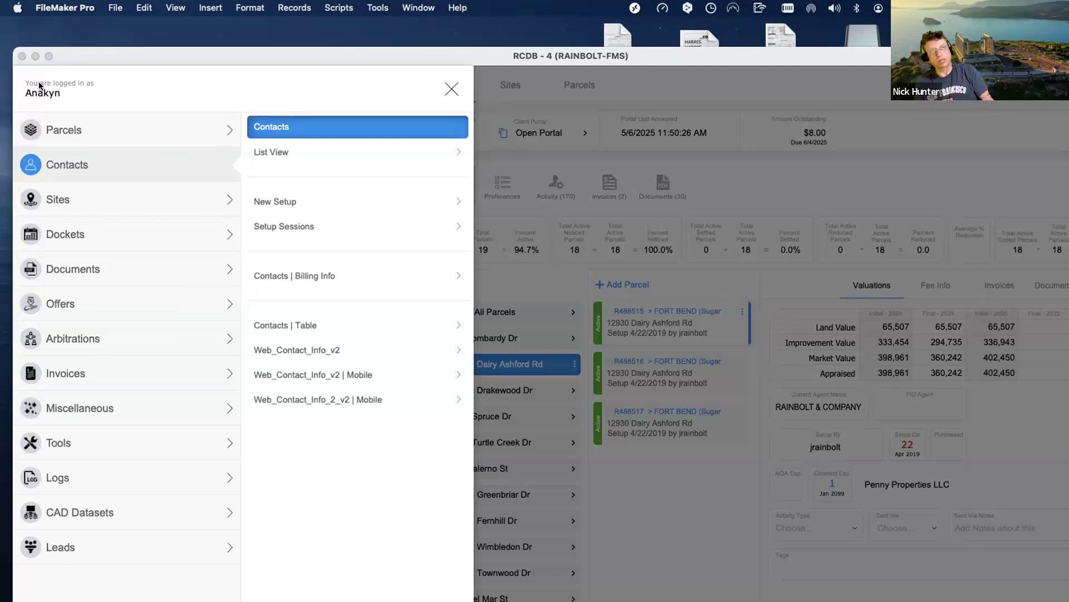
pyautogui.click(451, 88)
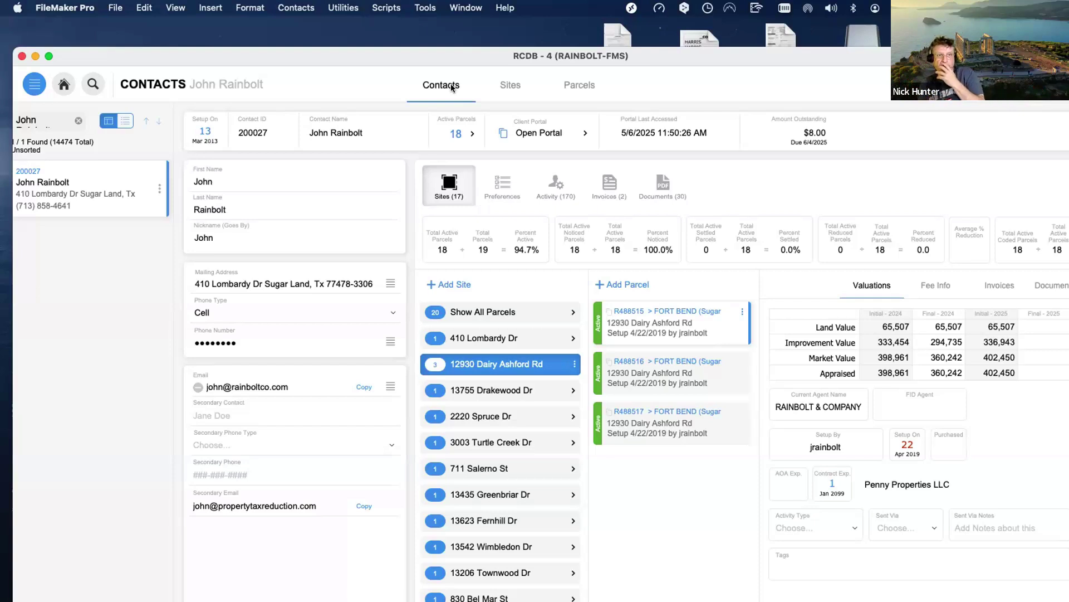
# Snap the RCDB - 4 Contacts window into the top-left corner of the screen.
pyautogui.doubleClick(184, 55)
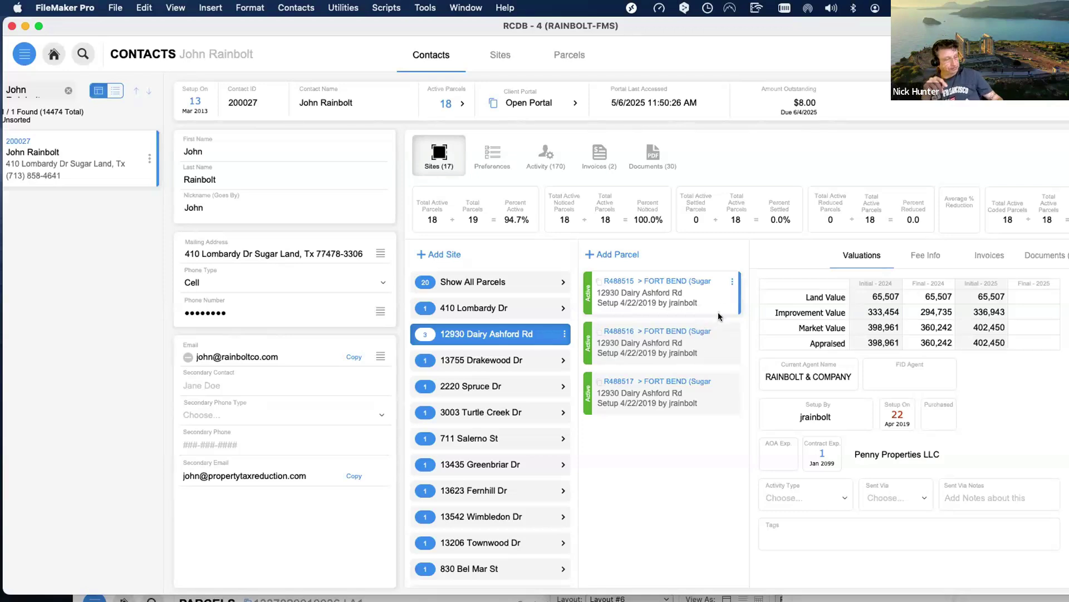
pyautogui.click(718, 313)
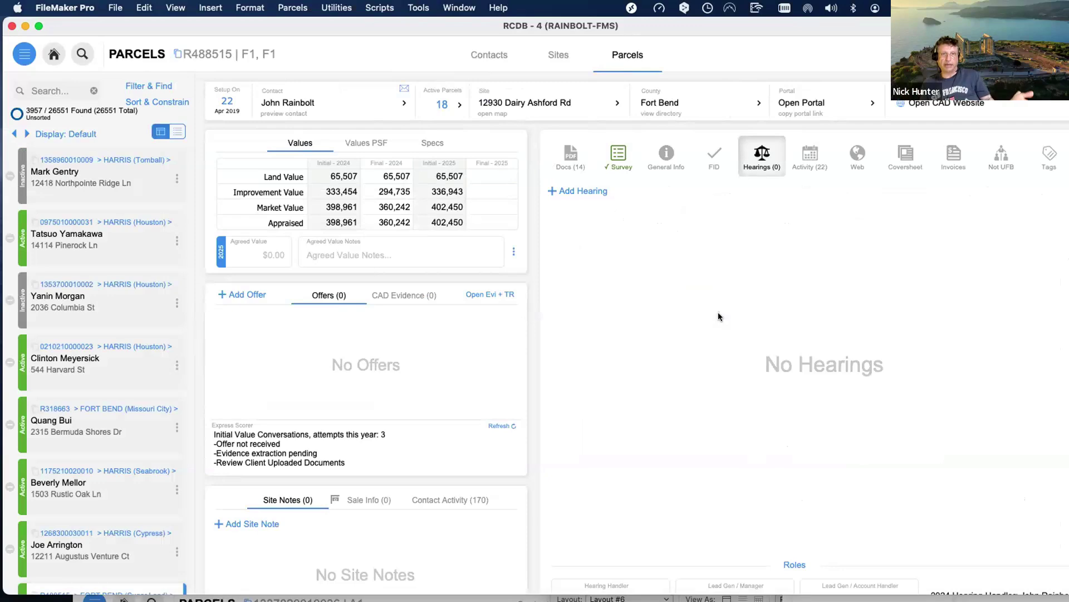
pyautogui.moveTo(210, 30); pyautogui.dragTo(216, 135)
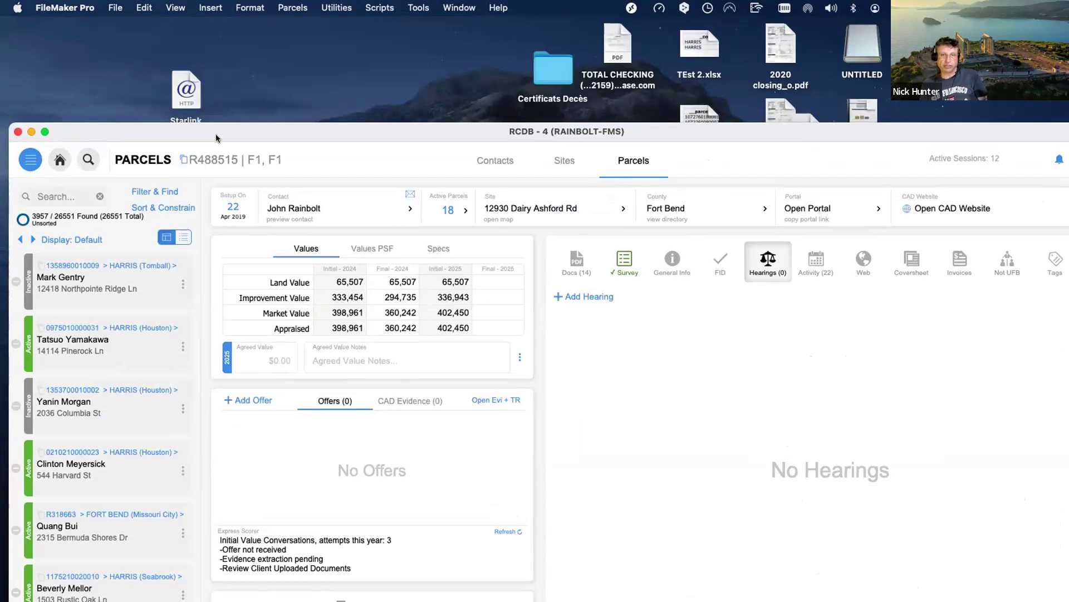
pyautogui.click(483, 160)
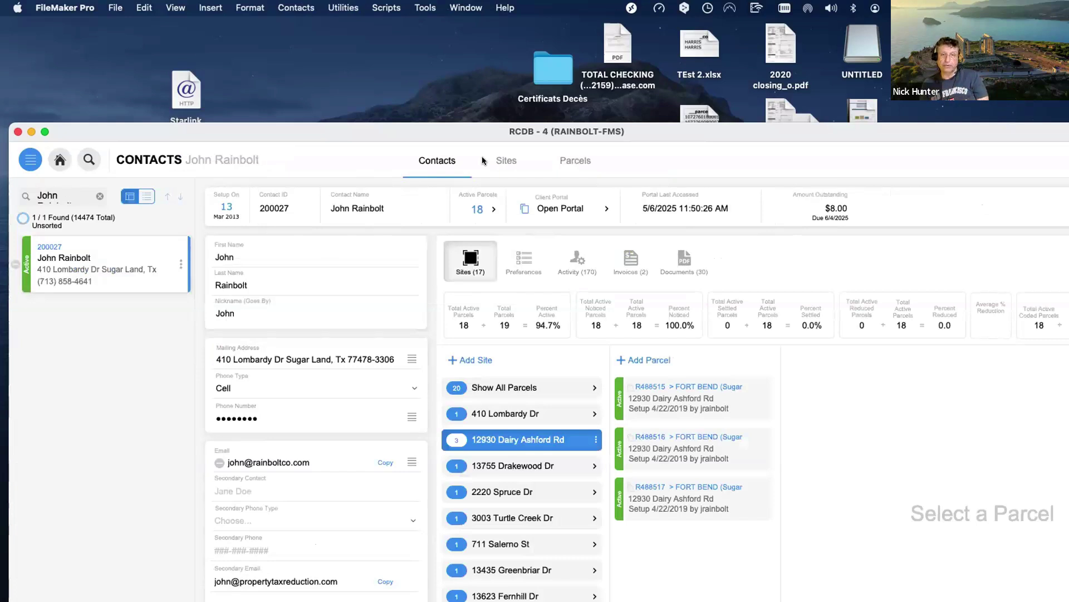
pyautogui.moveTo(478, 132); pyautogui.dragTo(471, 92)
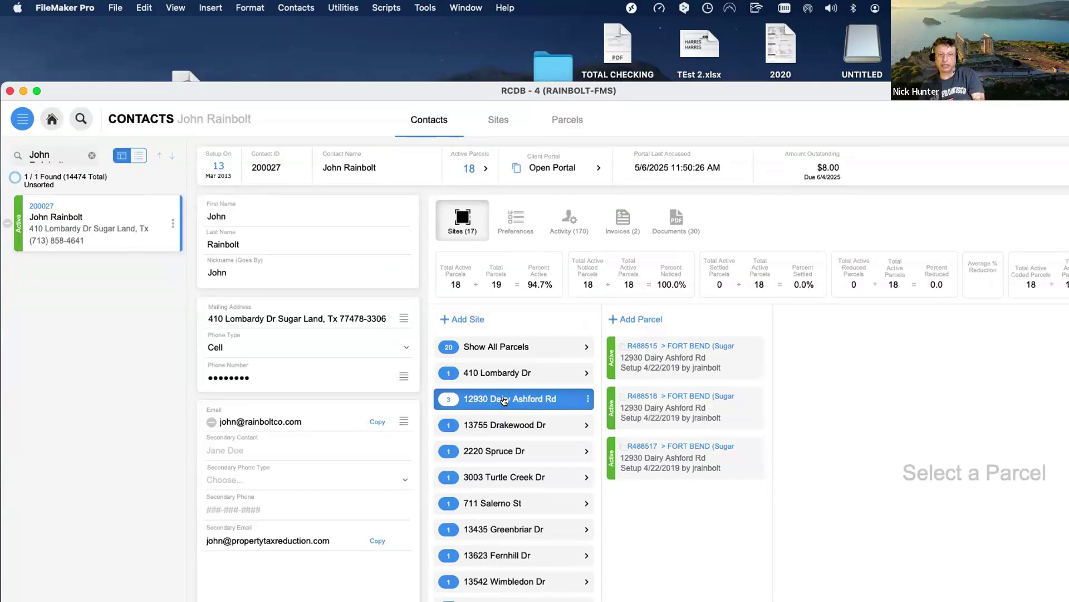
pyautogui.click(504, 400)
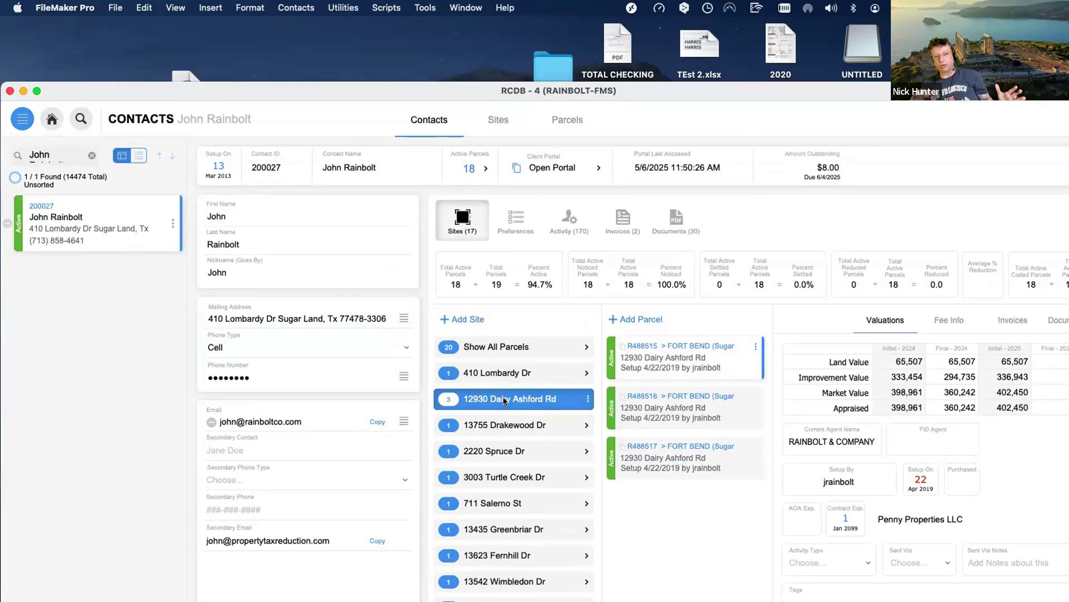
pyautogui.click(504, 400)
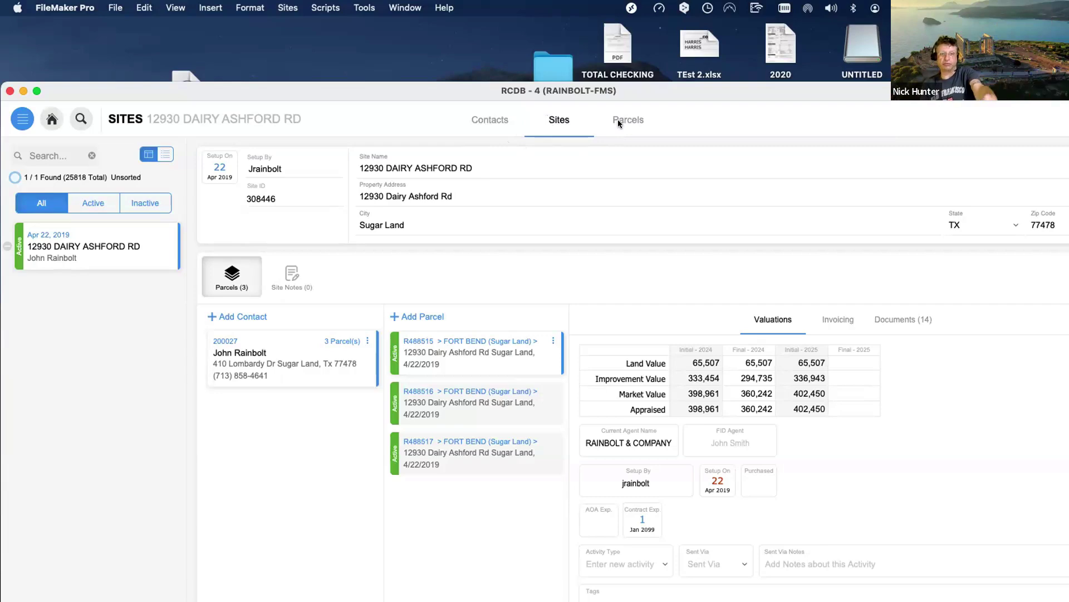
pyautogui.click(620, 123)
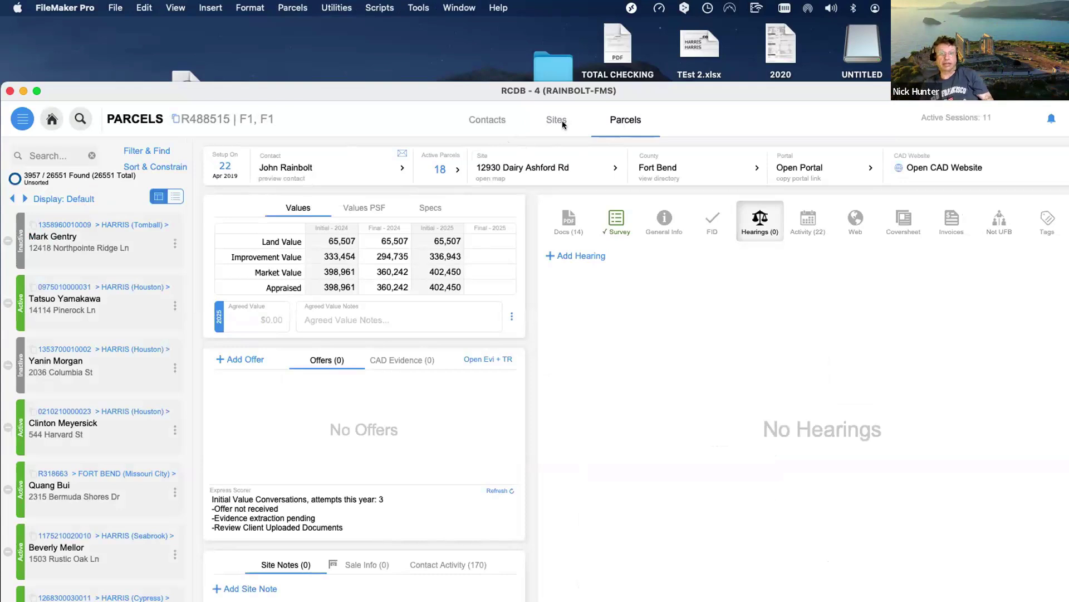
pyautogui.click(493, 122)
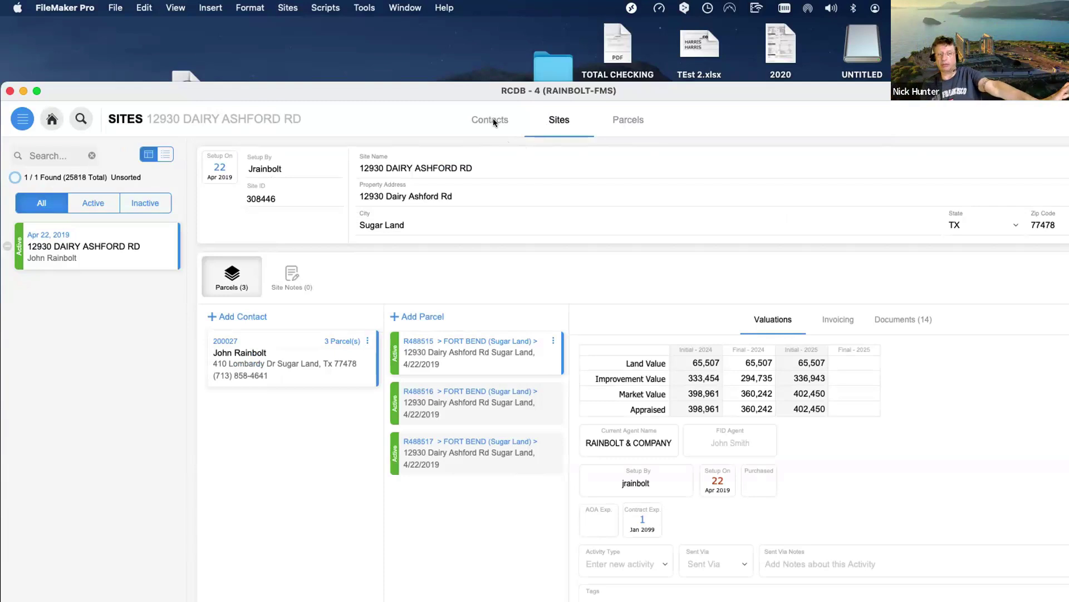
pyautogui.click(493, 118)
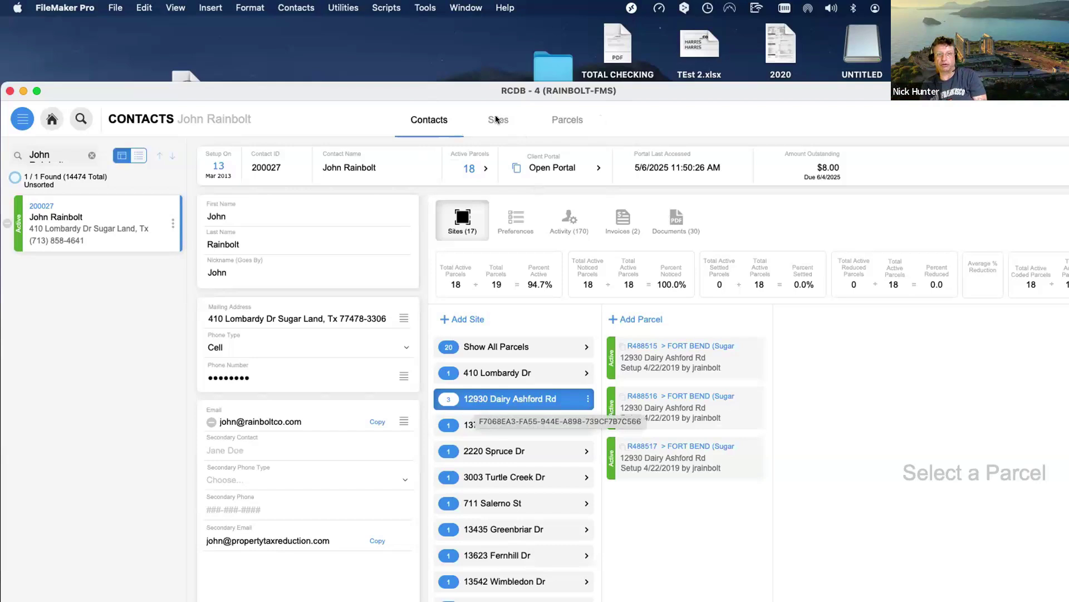
pyautogui.click(475, 397)
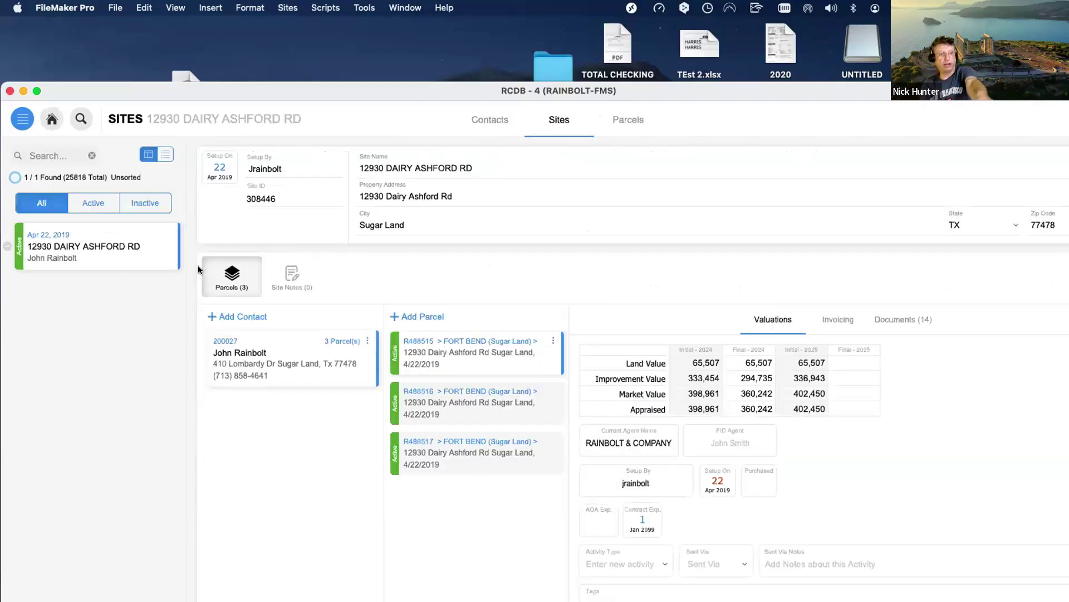
pyautogui.click(610, 124)
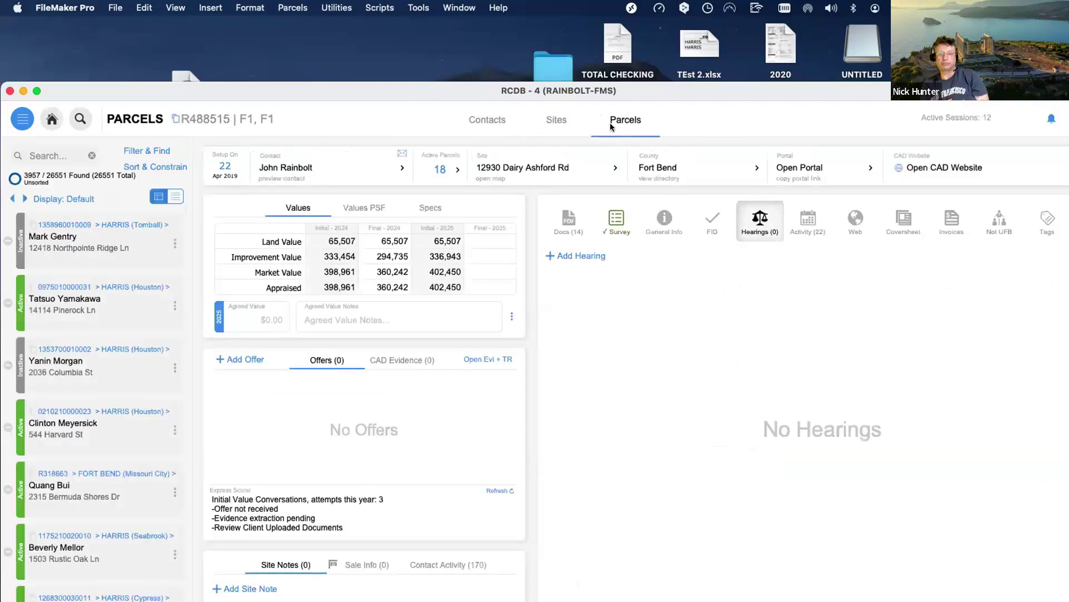
pyautogui.click(480, 122)
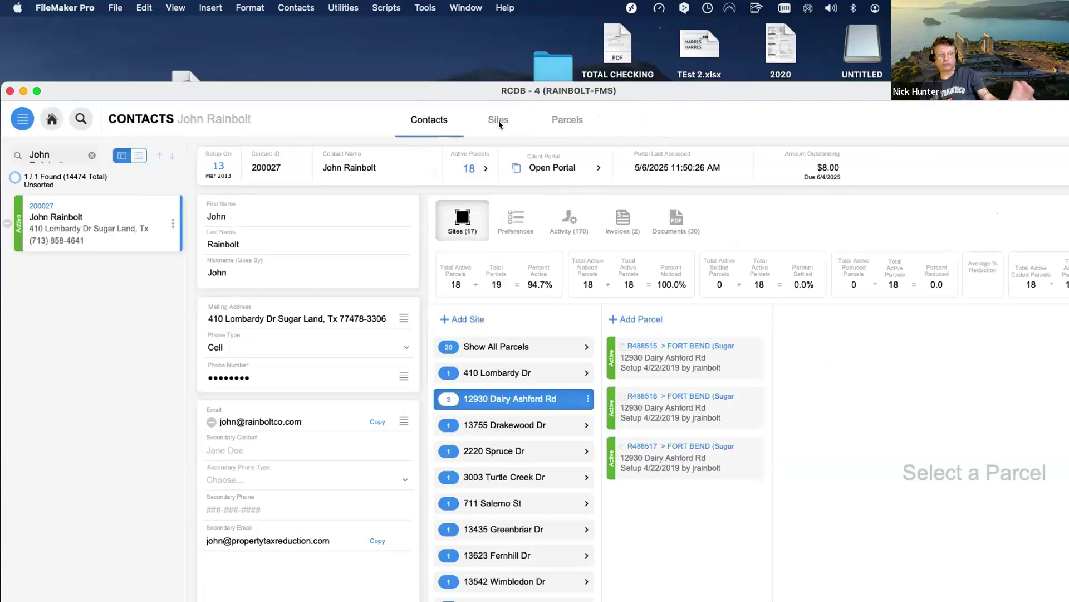
pyautogui.click(499, 120)
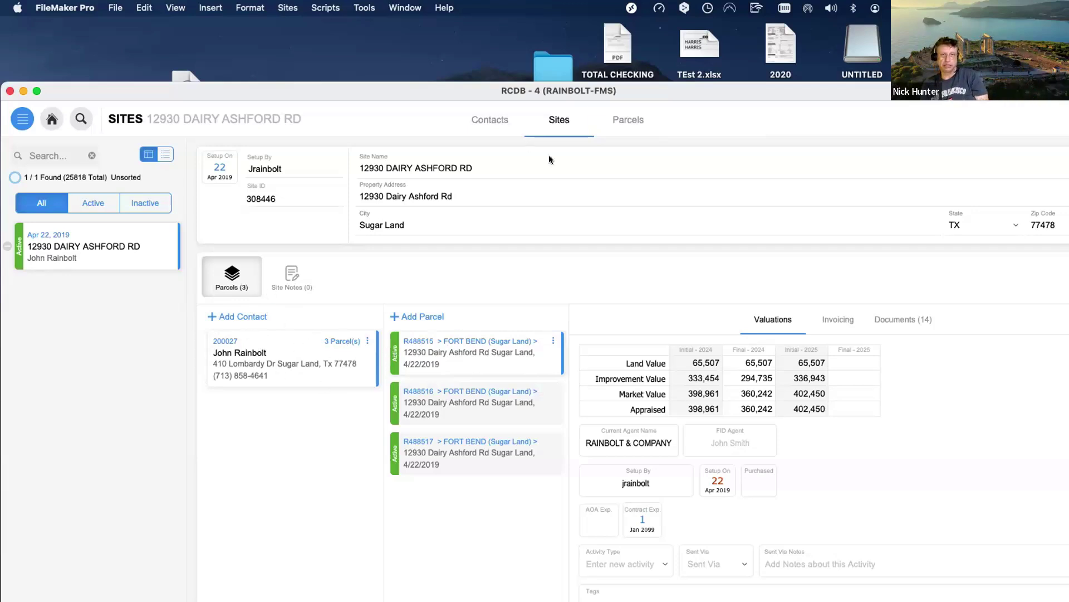
# Open parcel R488515 in the Parcels layout and review its documents and activity.
pyautogui.click(623, 122)
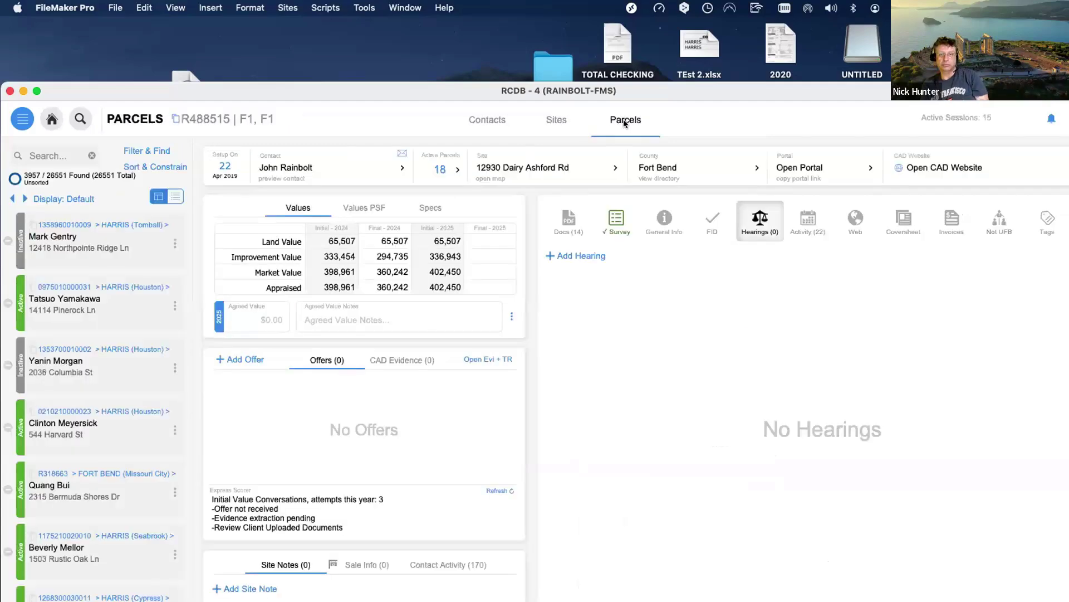
pyautogui.click(574, 222)
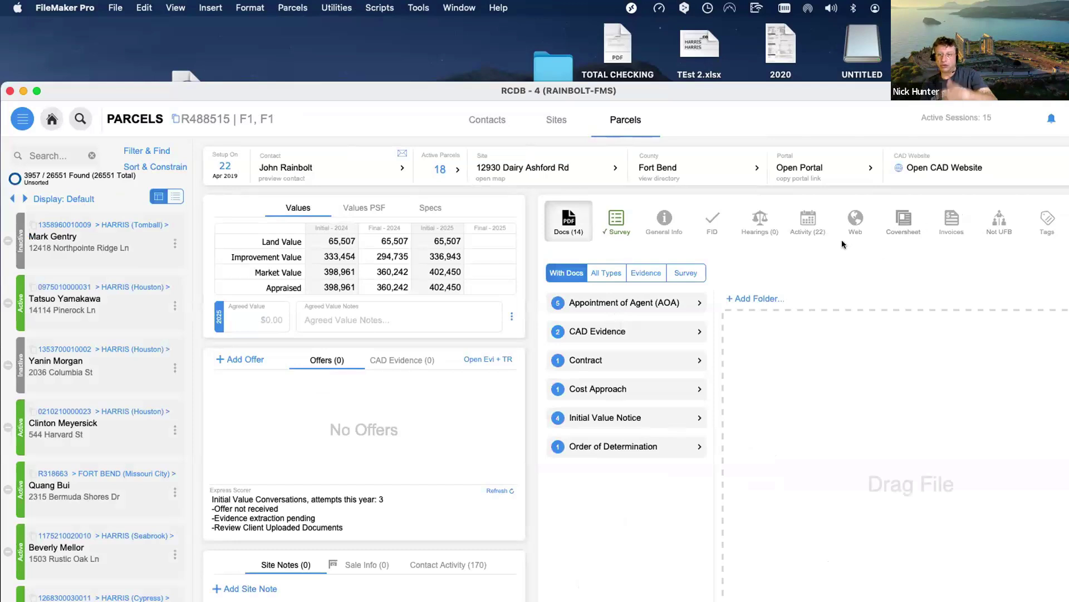
pyautogui.click(798, 226)
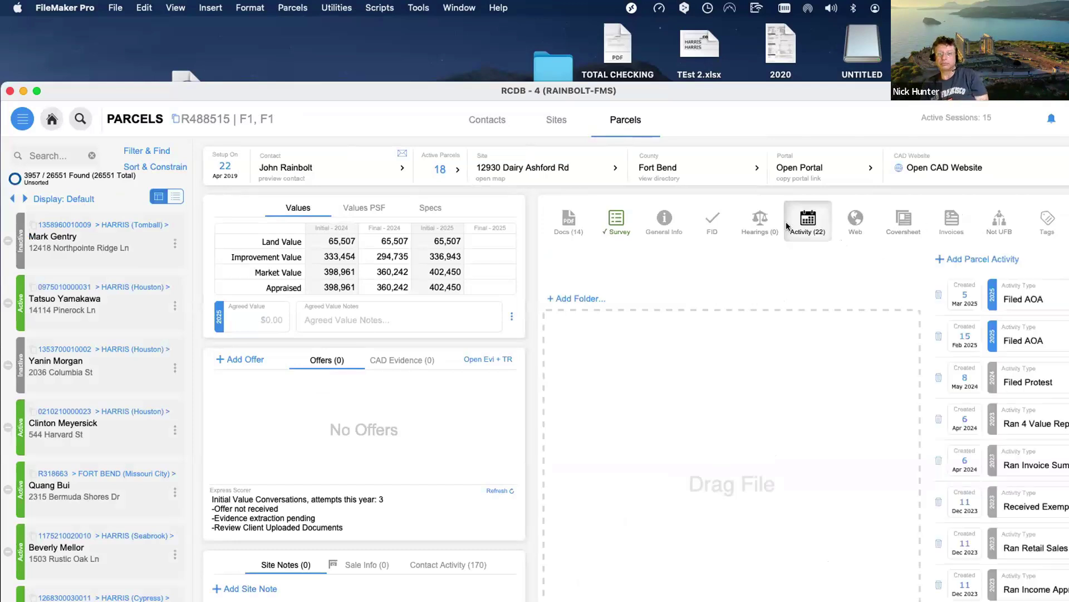
# Browse General Info's value history, tax rates, appraisal method and status flags, then return to Contacts.
pyautogui.click(668, 223)
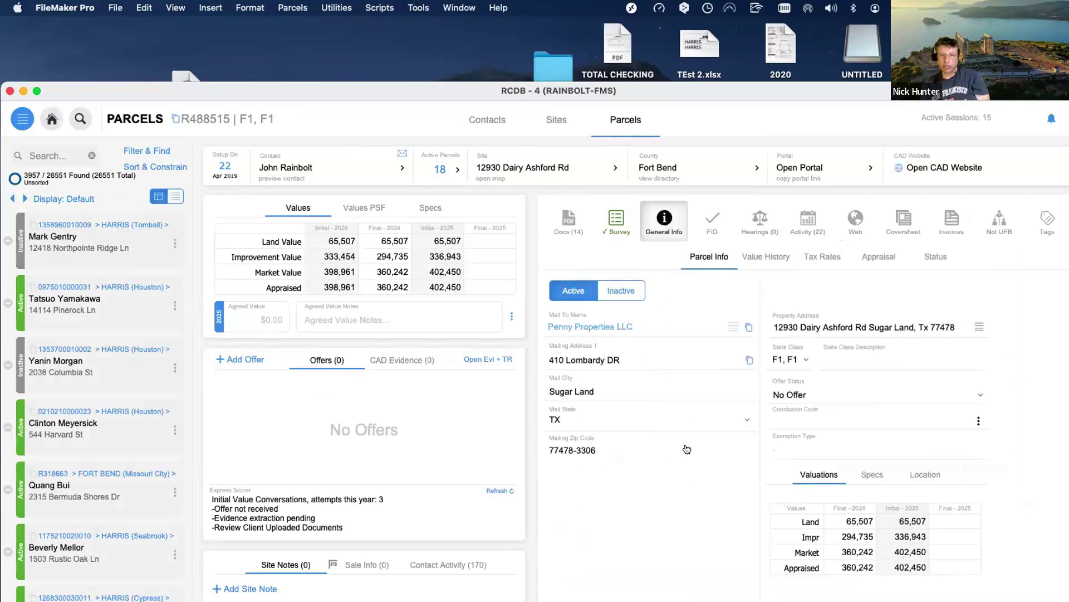
pyautogui.click(757, 256)
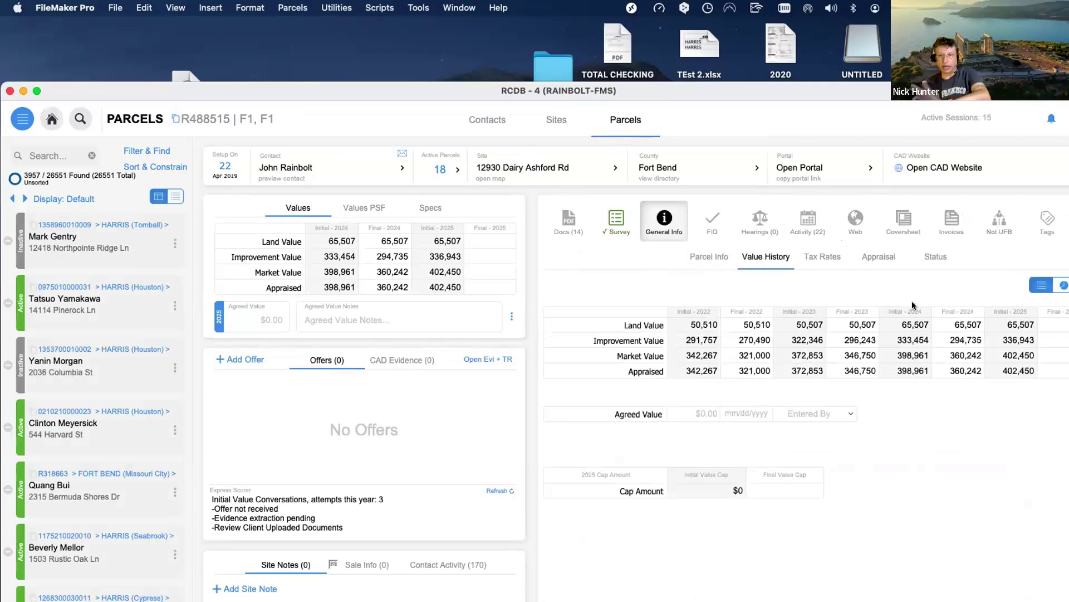
pyautogui.click(820, 257)
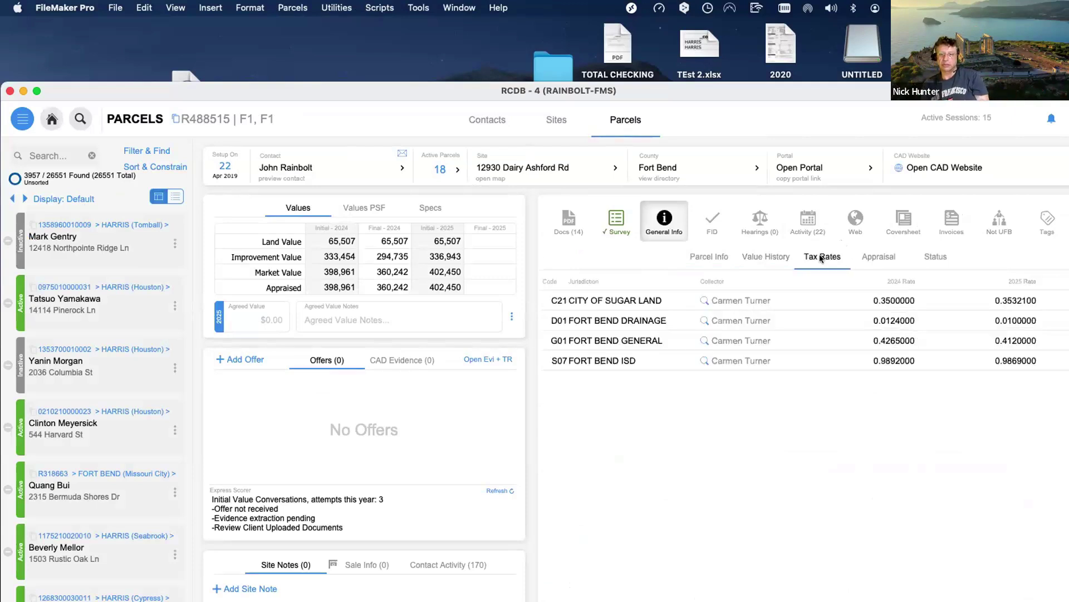
pyautogui.click(871, 258)
pyautogui.click(927, 256)
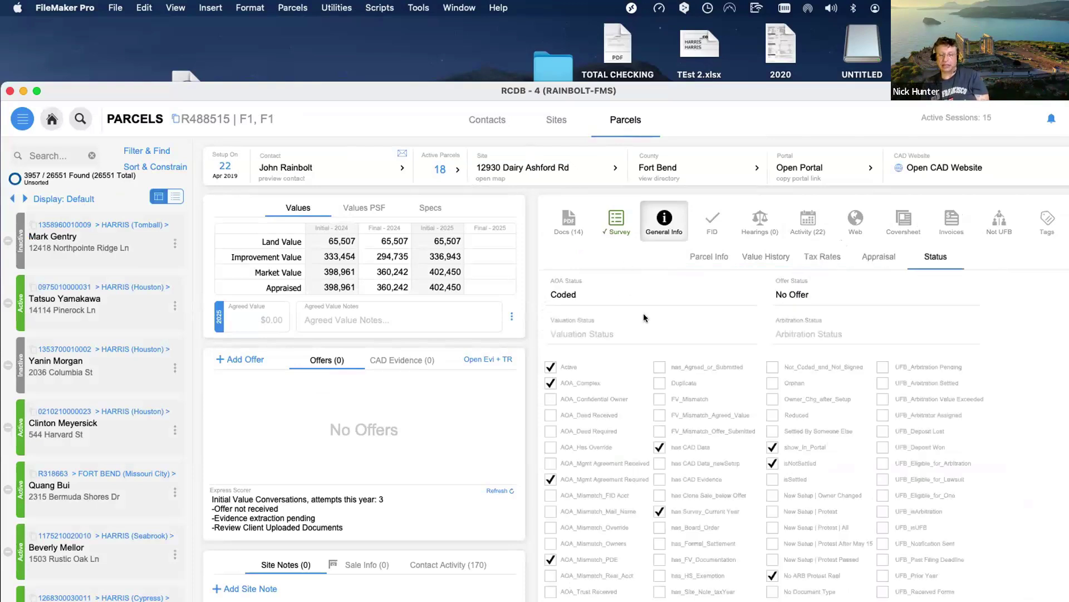
pyautogui.click(710, 256)
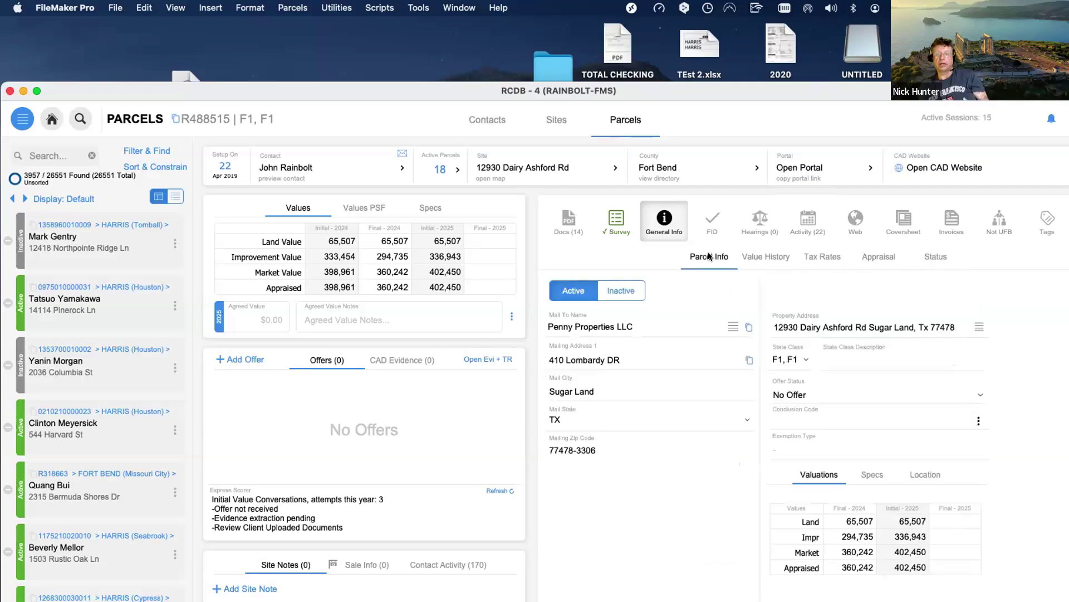
pyautogui.click(485, 123)
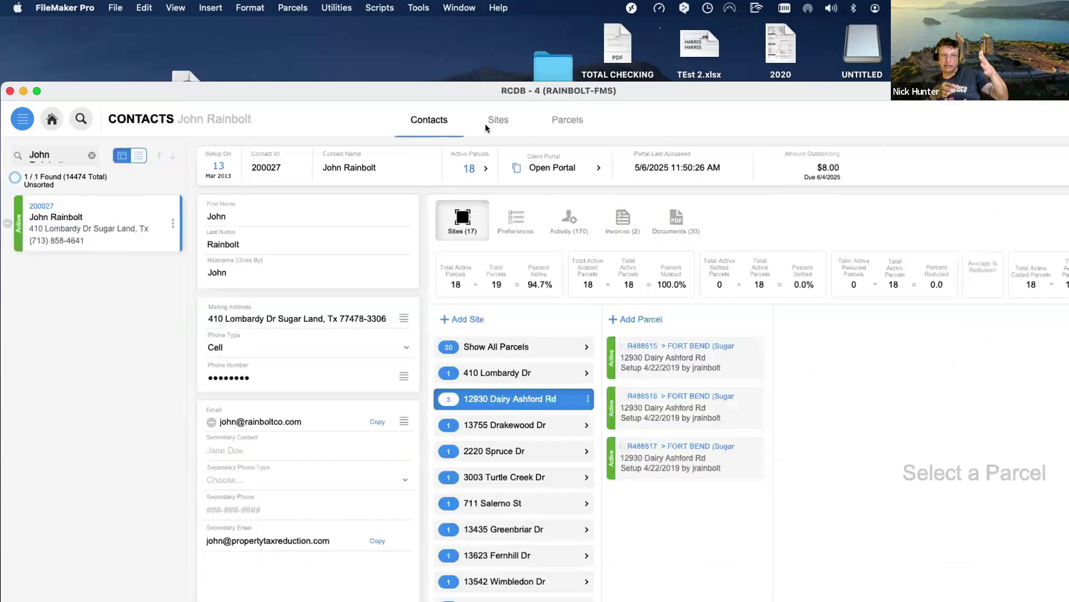
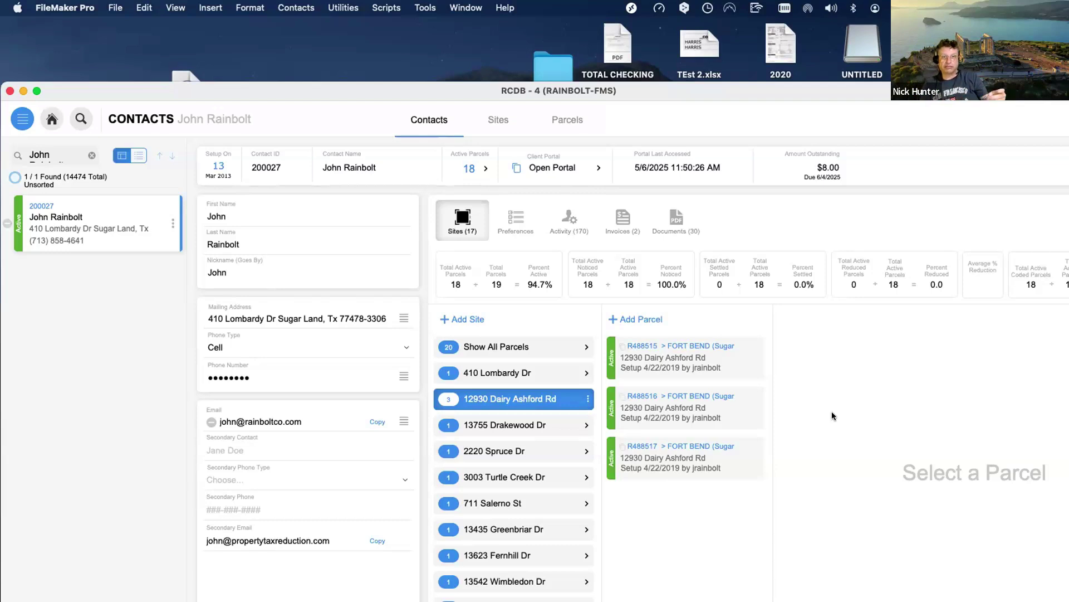
pyautogui.click(496, 118)
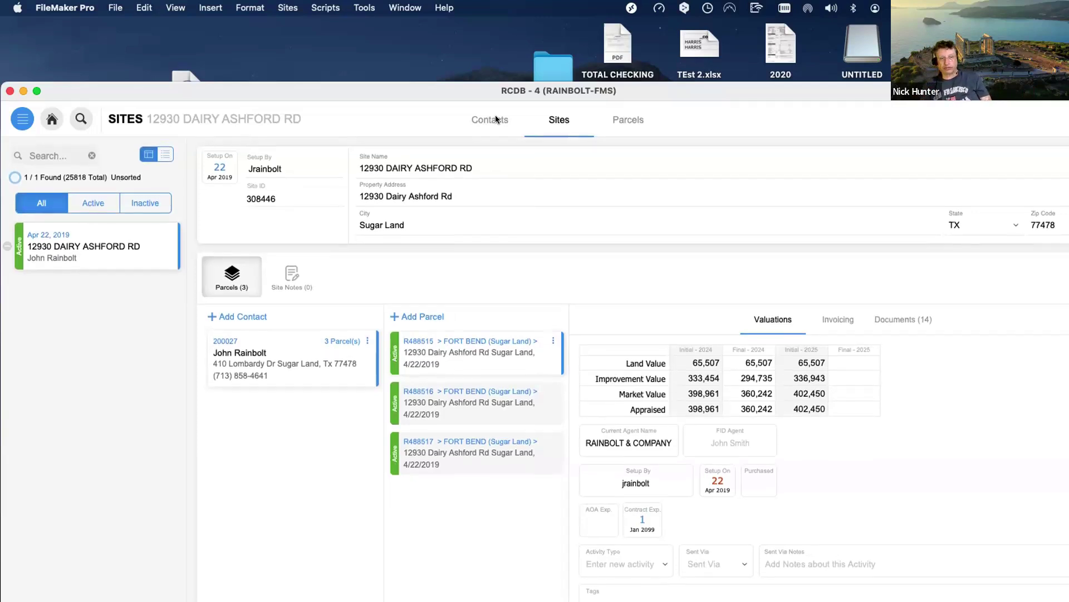
pyautogui.click(496, 115)
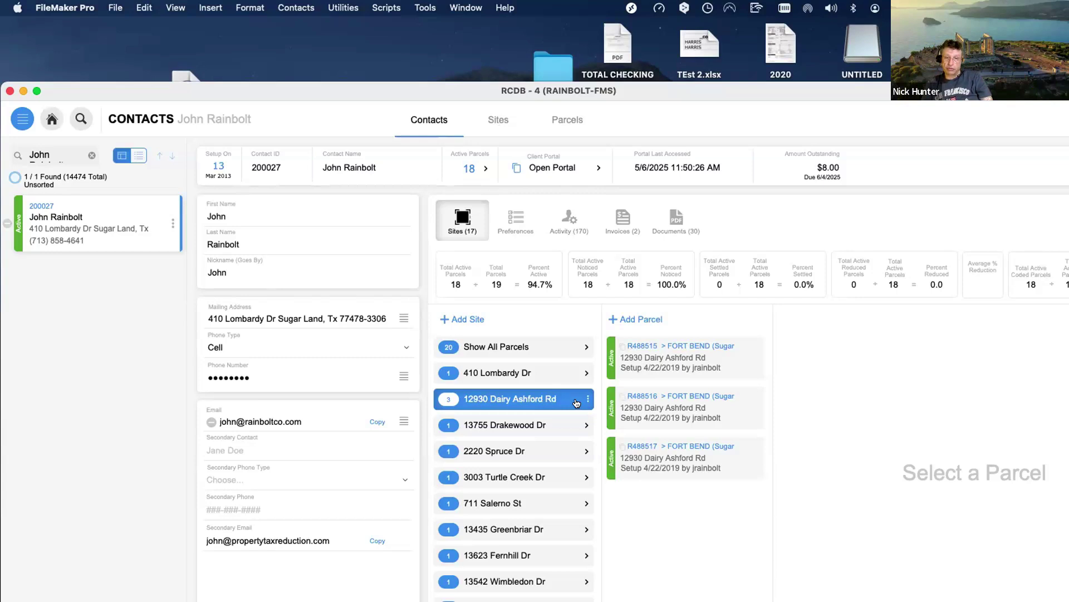
pyautogui.click(672, 359)
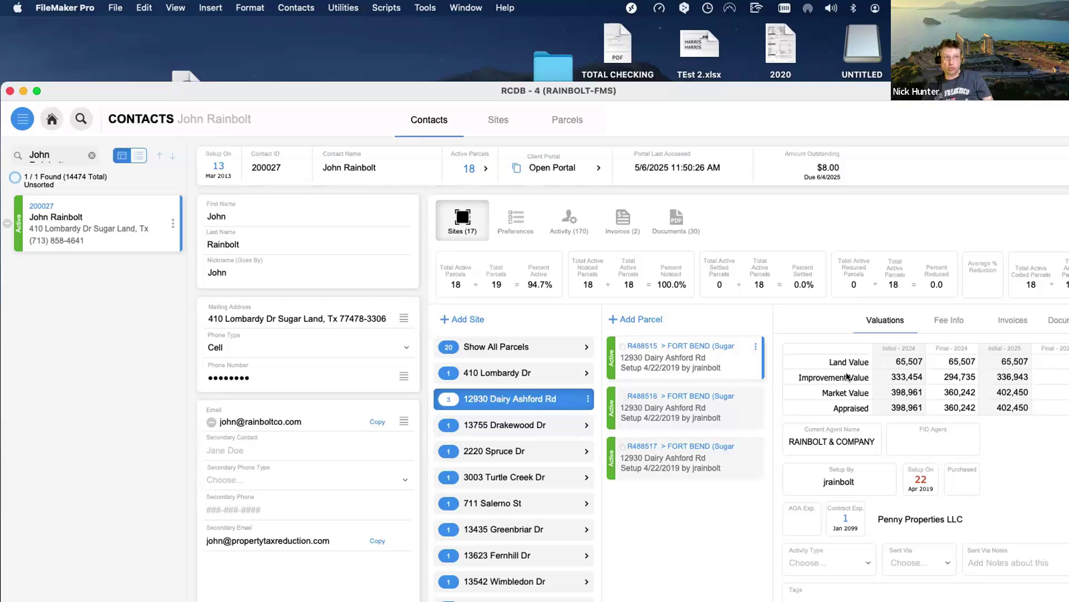
# Open Manage Database for RCDB on its Relationships graph and reposition the window.
pyautogui.press('super+shift+d')
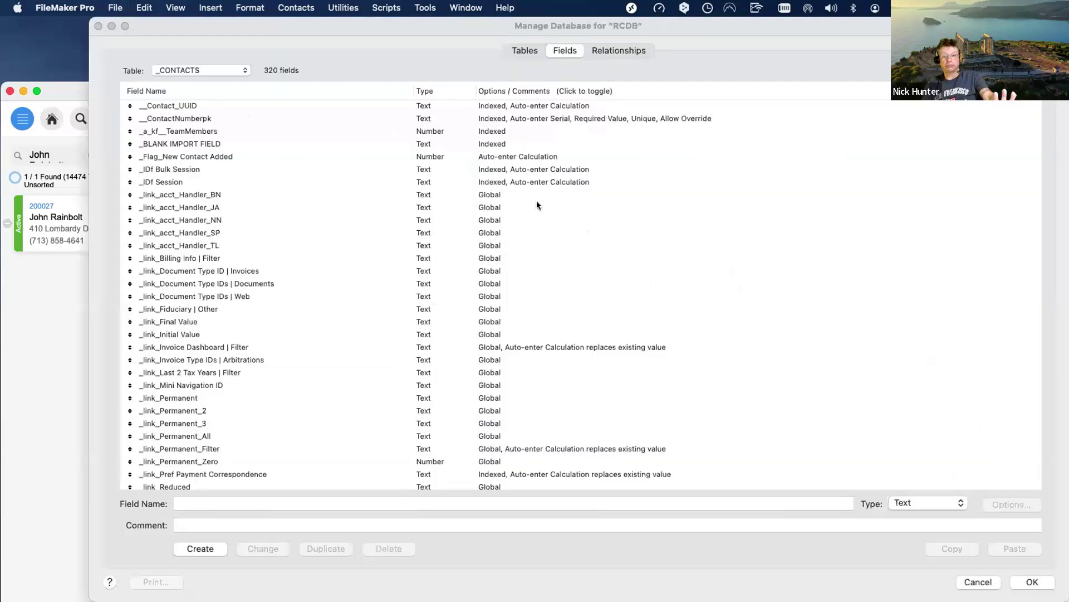
pyautogui.doubleClick(206, 29)
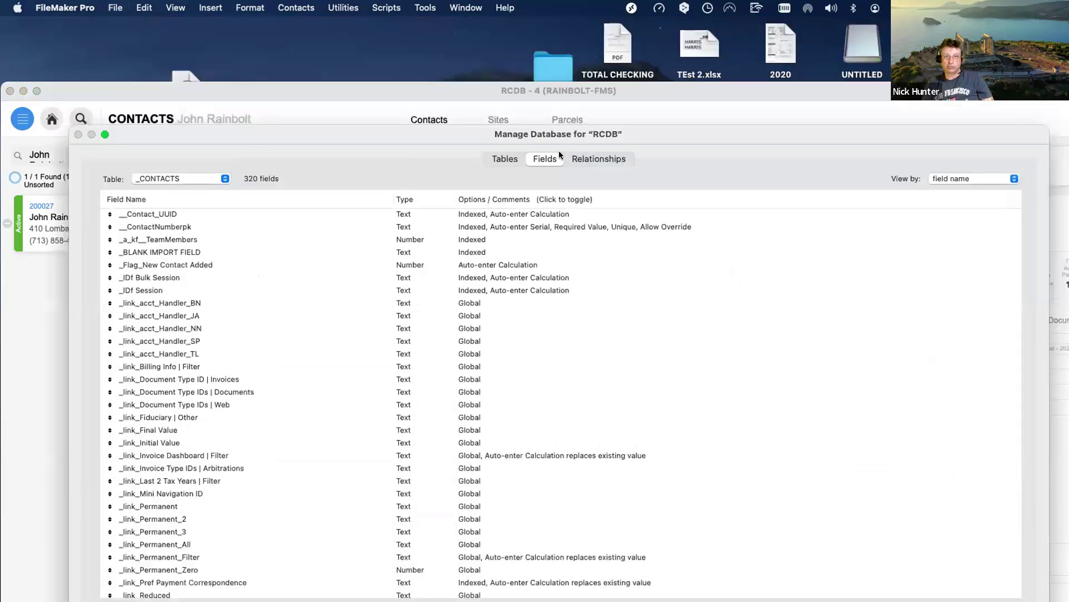
pyautogui.hotkey('ctrl', 'Tab')
pyautogui.moveTo(454, 136); pyautogui.dragTo(589, 503)
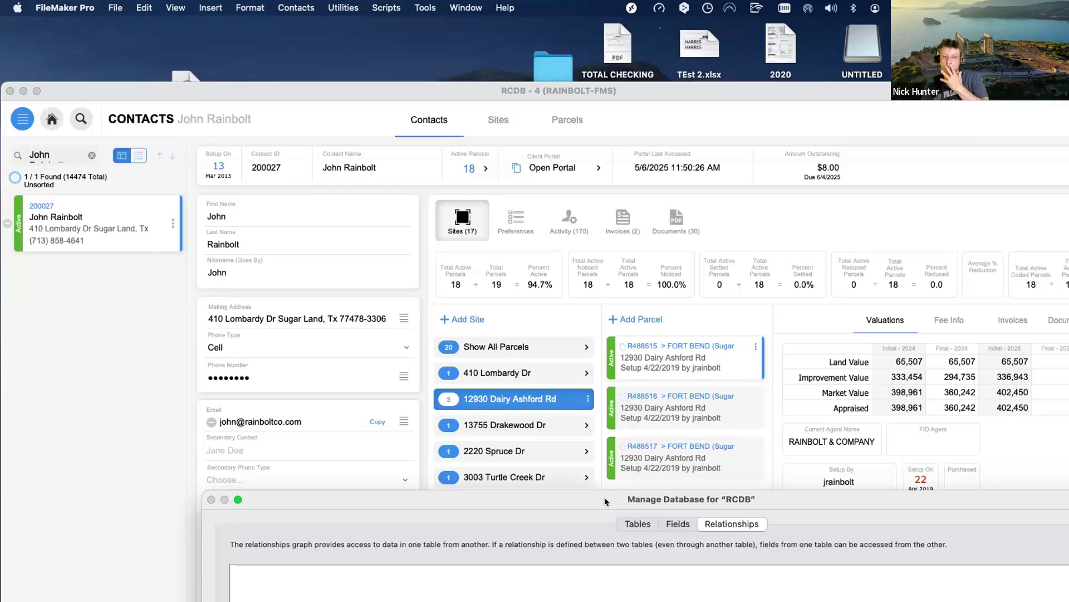
pyautogui.moveTo(605, 501); pyautogui.dragTo(452, 92)
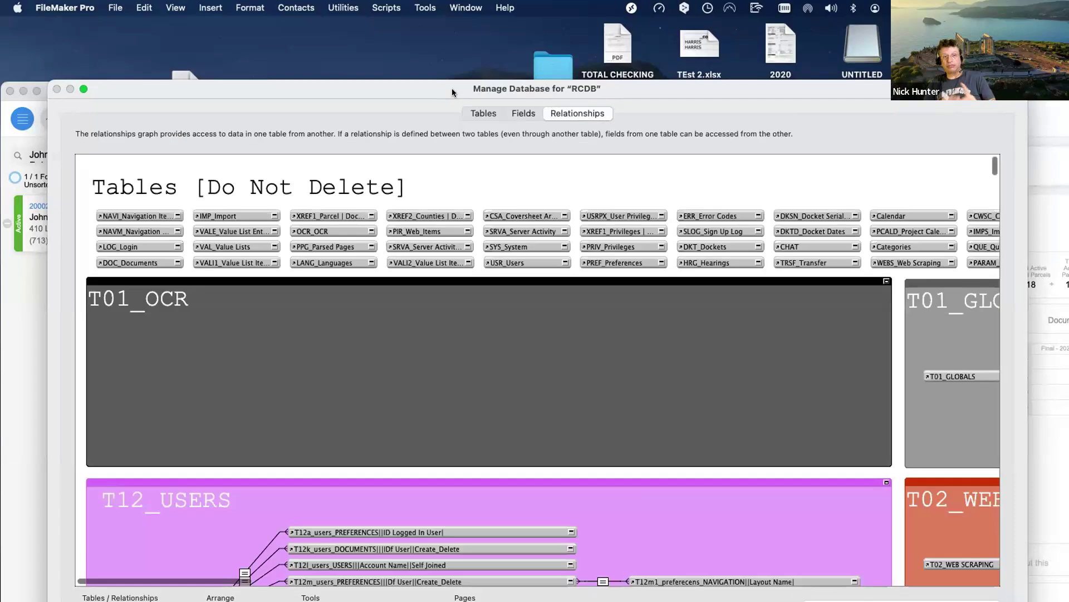
pyautogui.moveTo(452, 88); pyautogui.dragTo(448, 74)
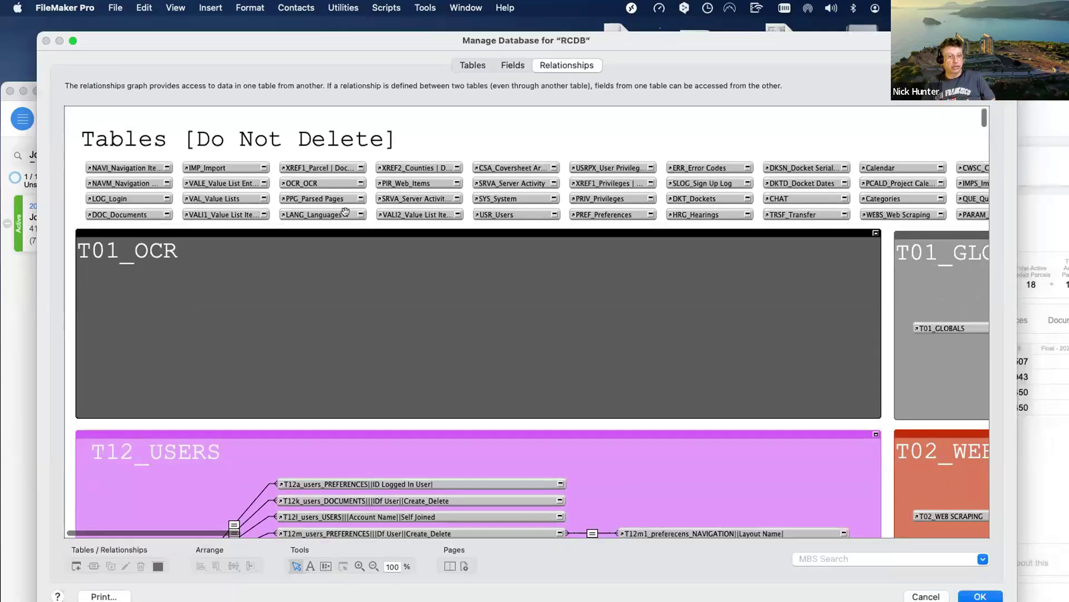
pyautogui.scroll(-15, 345, 210)
pyautogui.scroll(-15, 346, 211)
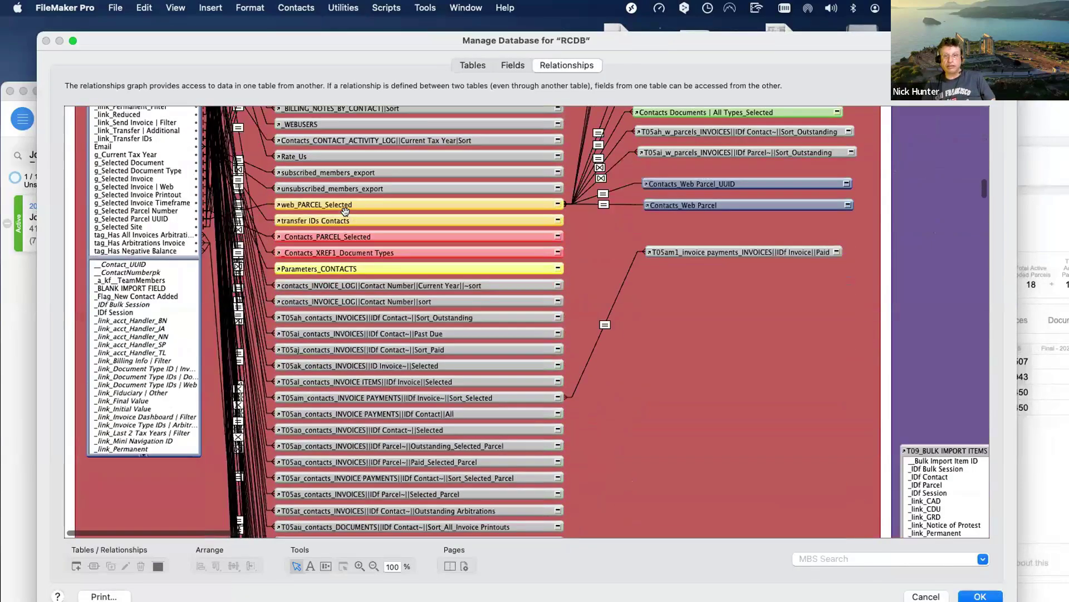
pyautogui.scroll(-5, 346, 212)
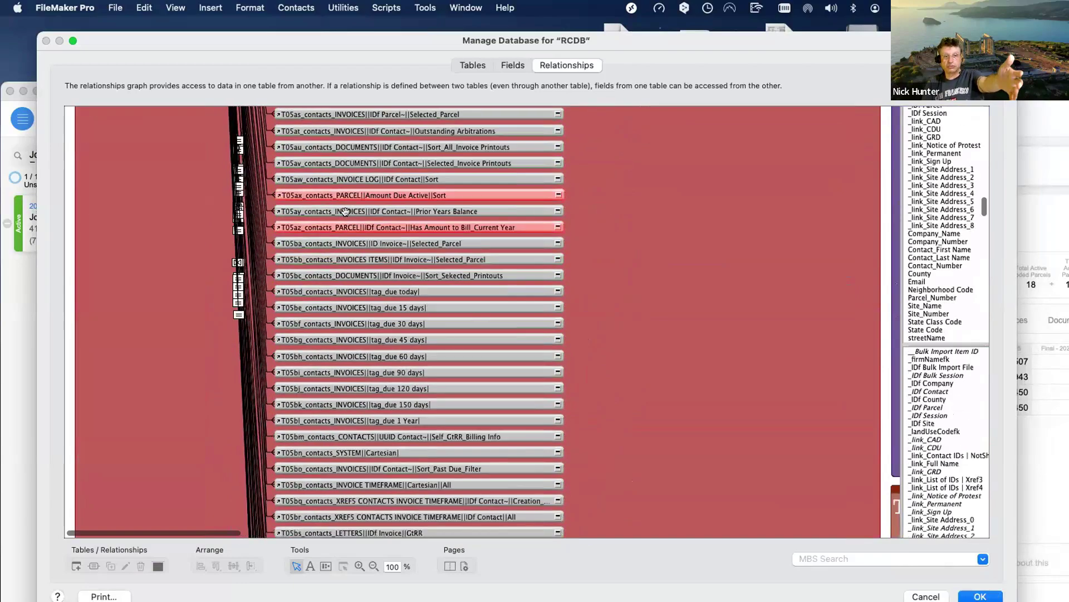
pyautogui.scroll(10, 345, 212)
pyautogui.scroll(5, 345, 211)
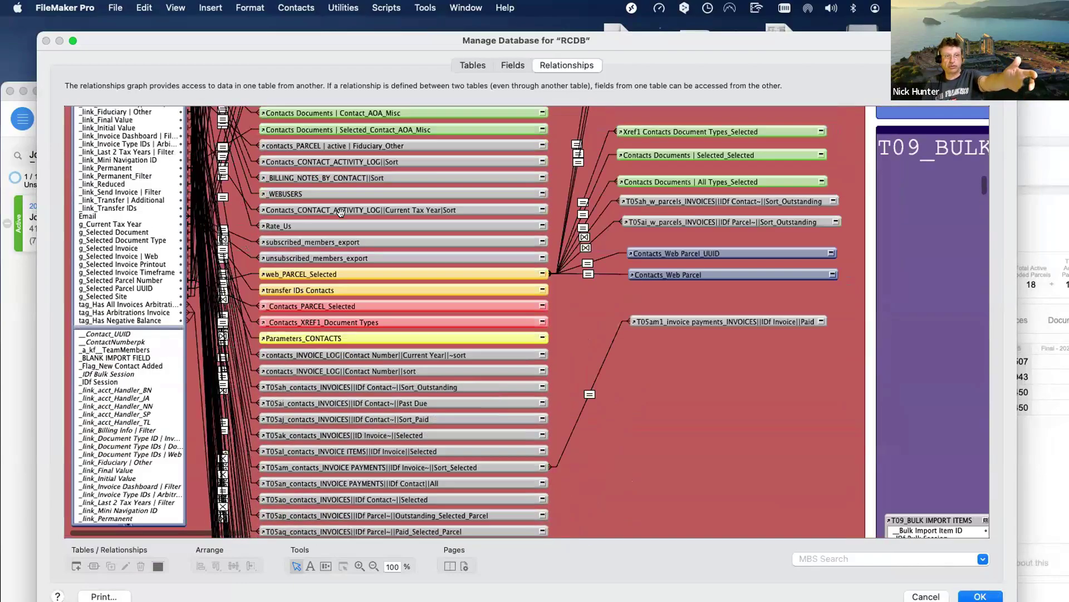
pyautogui.scroll(10, 248, 211)
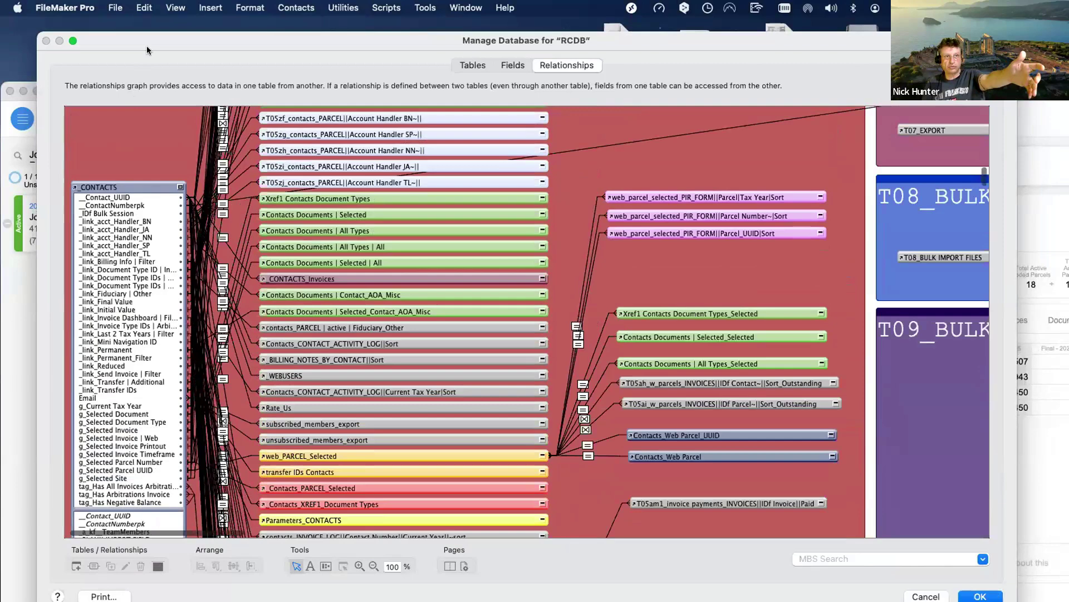
pyautogui.moveTo(198, 48); pyautogui.dragTo(288, 83)
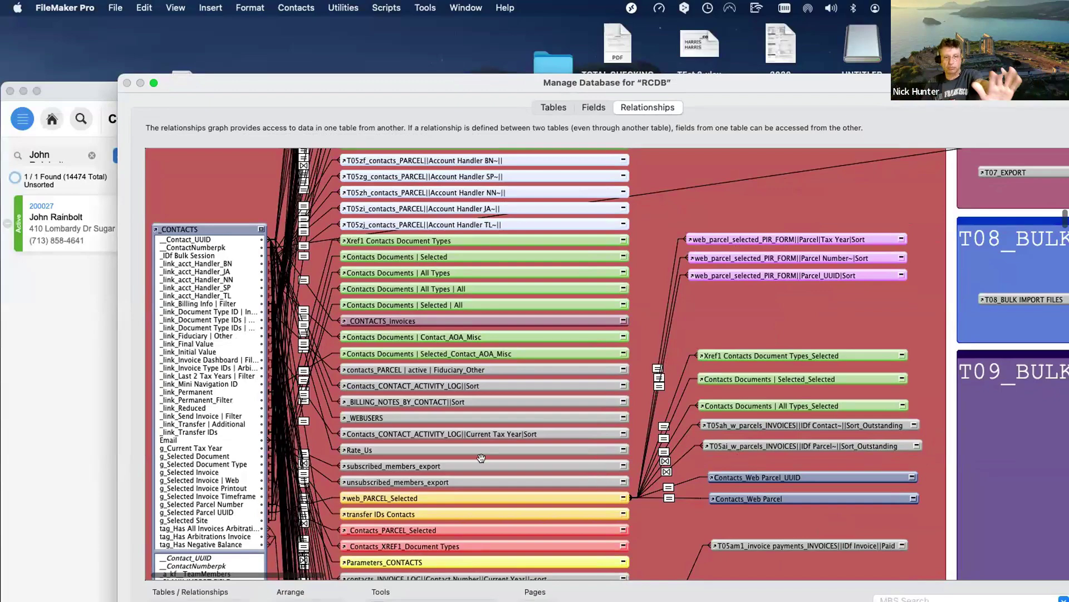
pyautogui.scroll(-15, 481, 457)
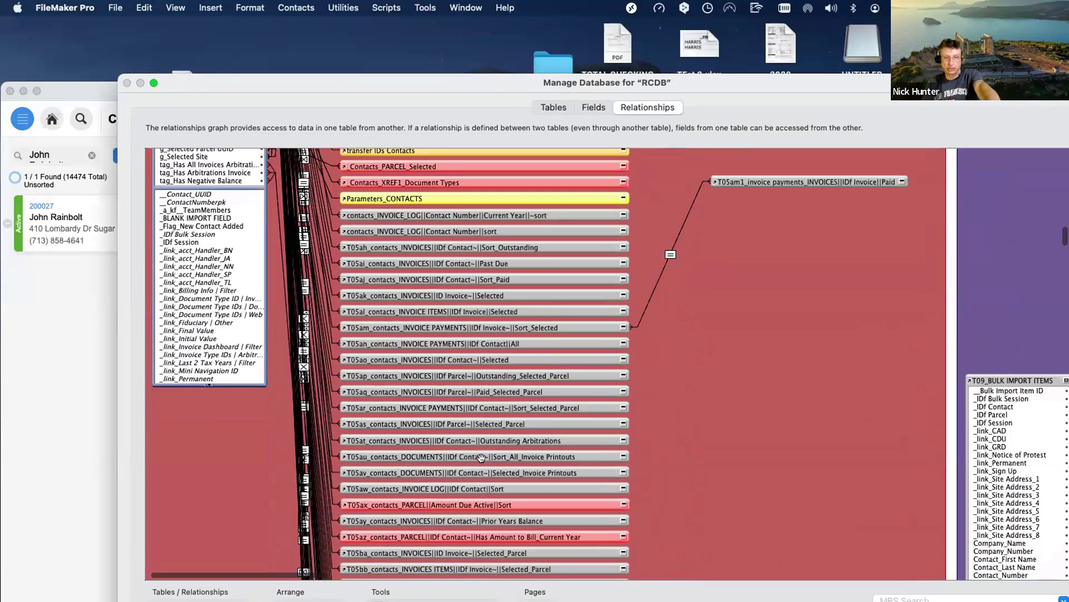
pyautogui.scroll(8, 481, 457)
pyautogui.scroll(-17, 481, 457)
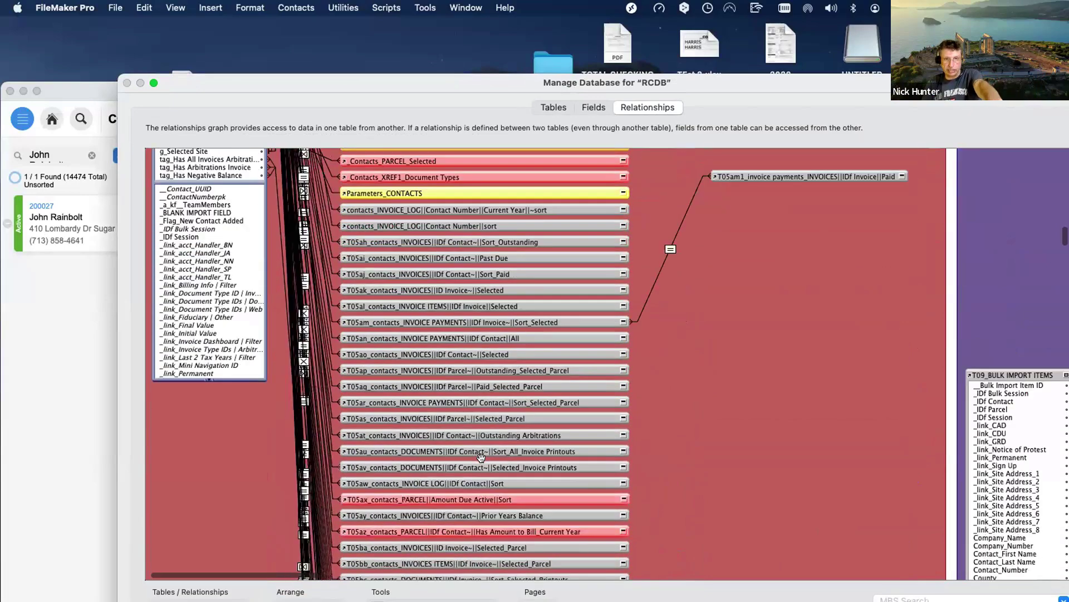
pyautogui.scroll(-2, 481, 457)
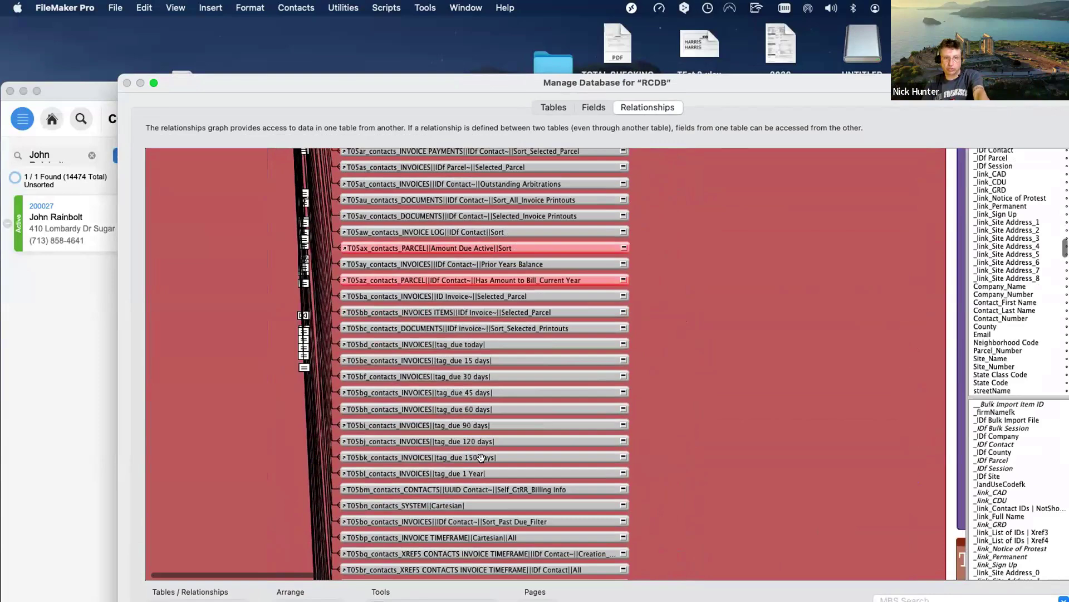
pyautogui.scroll(-2, 481, 458)
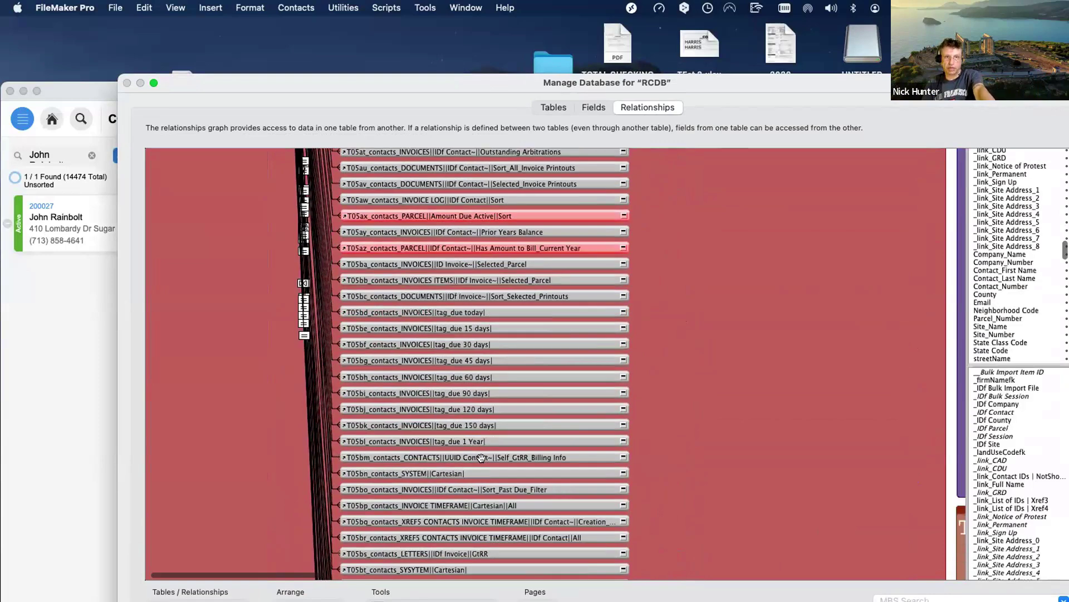
pyautogui.scroll(7, 481, 457)
pyautogui.scroll(3, 481, 457)
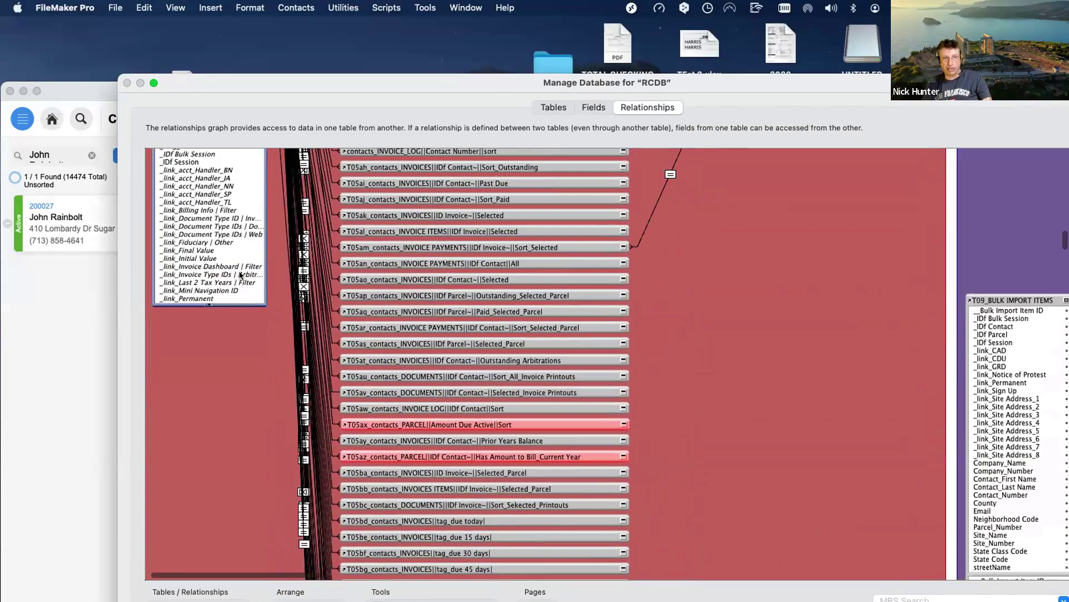
pyautogui.moveTo(372, 86); pyautogui.dragTo(655, 409)
pyautogui.click(600, 501)
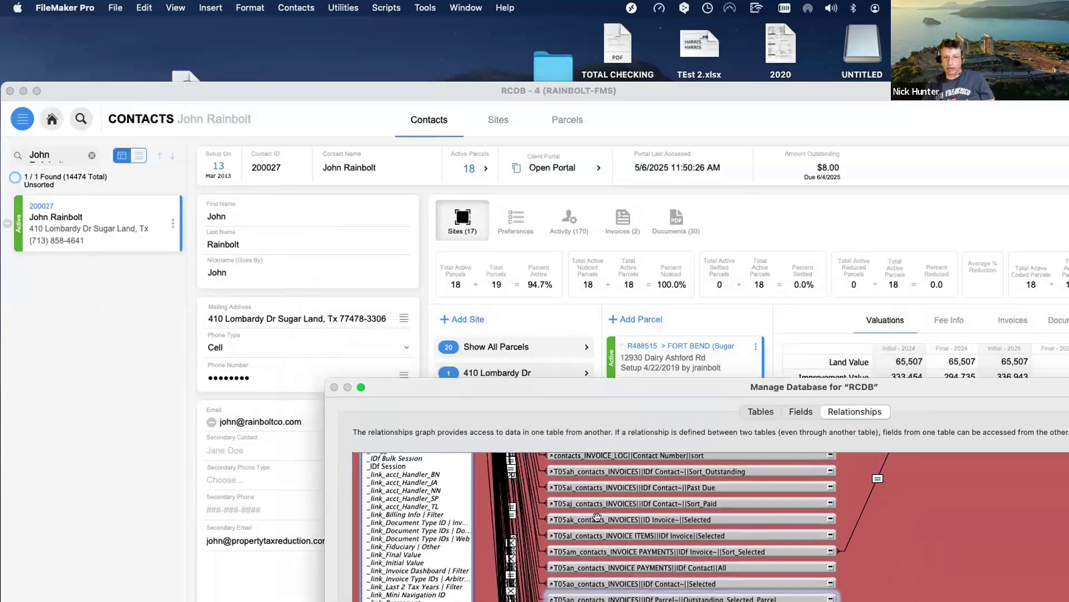
# Select the T05am table occurrence in the relationships graph and drag out copies of it.
pyautogui.click(592, 550)
pyautogui.moveTo(556, 388); pyautogui.dragTo(560, 402)
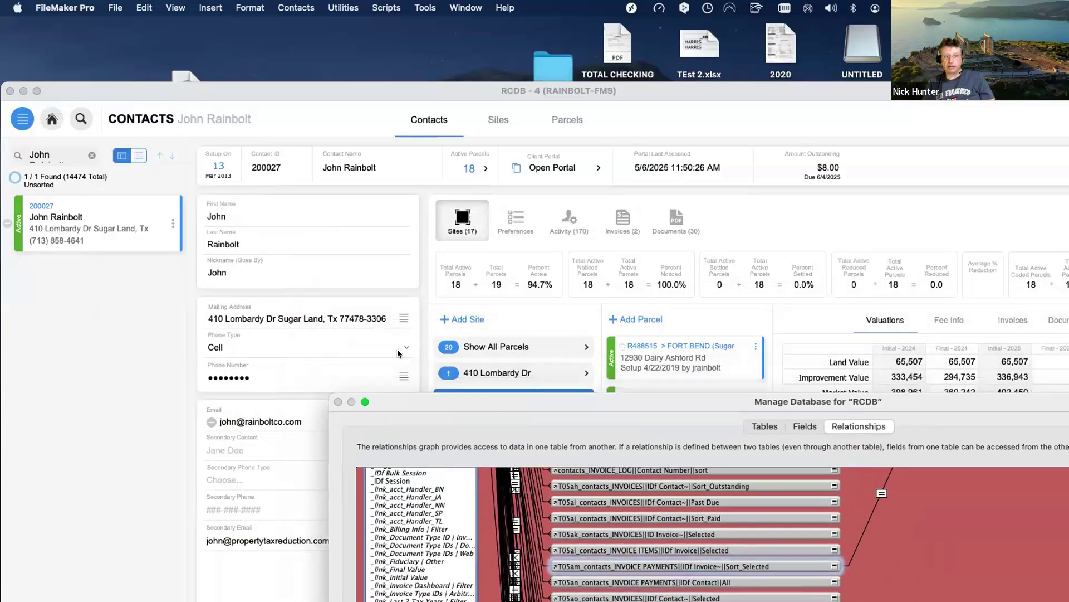
pyautogui.moveTo(409, 455); pyautogui.dragTo(239, 203)
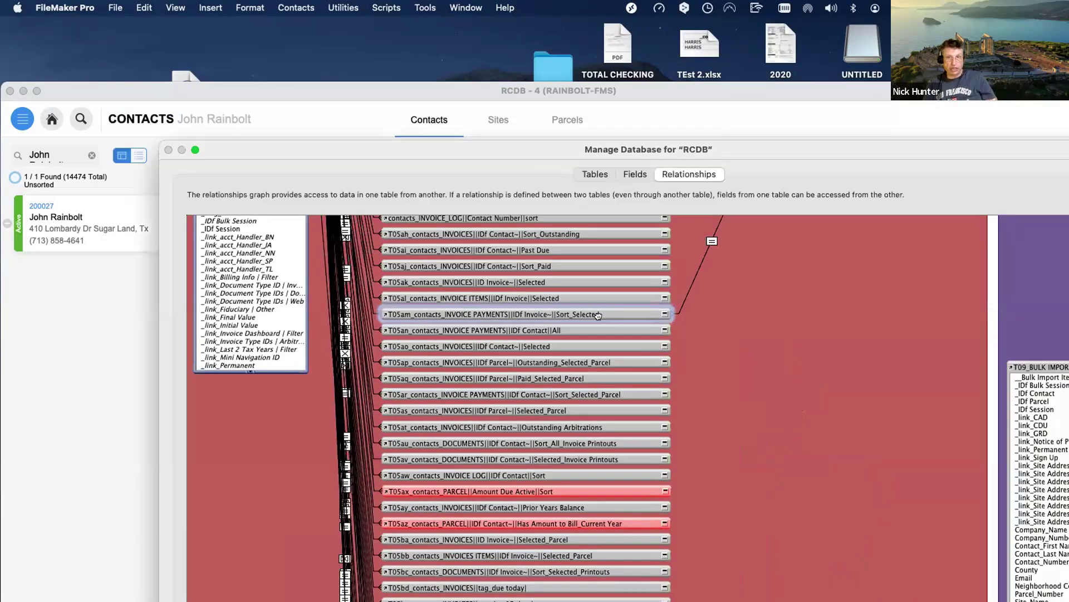
pyautogui.moveTo(729, 305); pyautogui.dragTo(1019, 310)
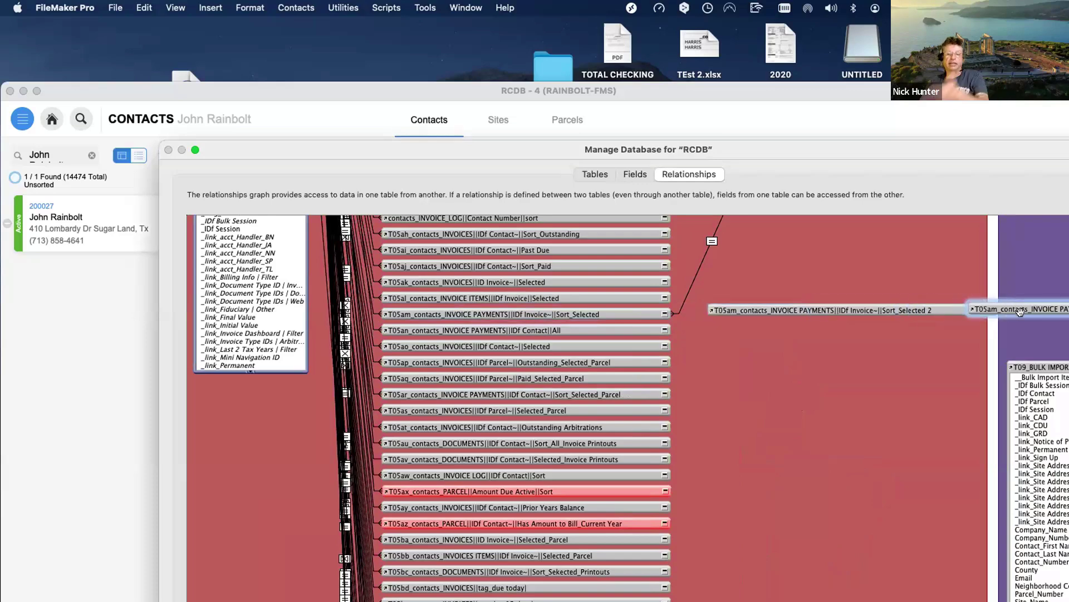
# Cancel Manage Database and discard all changes.
pyautogui.moveTo(761, 143); pyautogui.dragTo(698, 252)
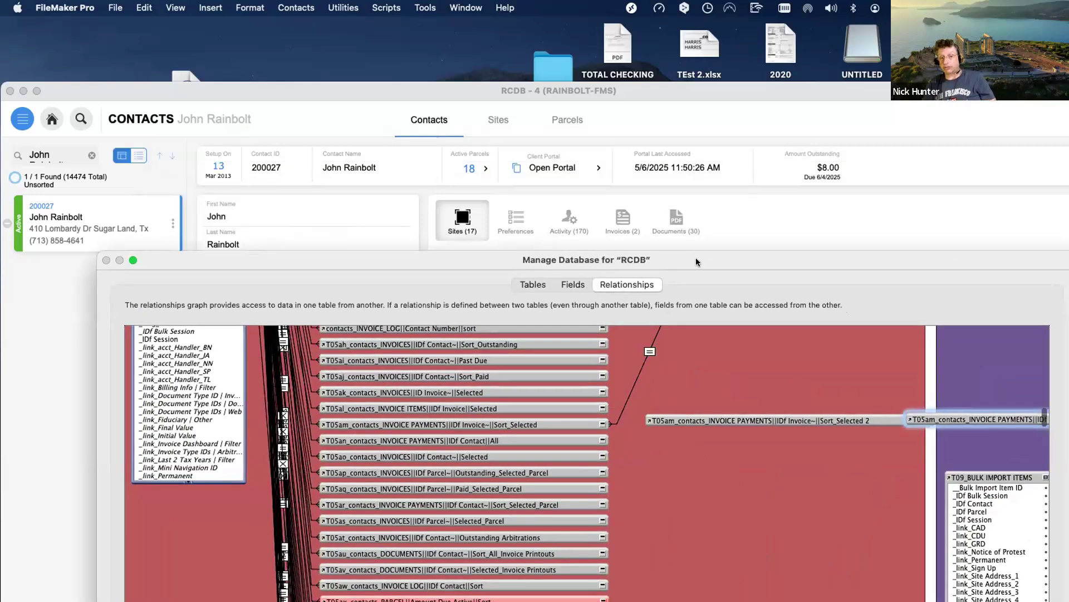
pyautogui.press('Escape')
pyautogui.click(274, 415)
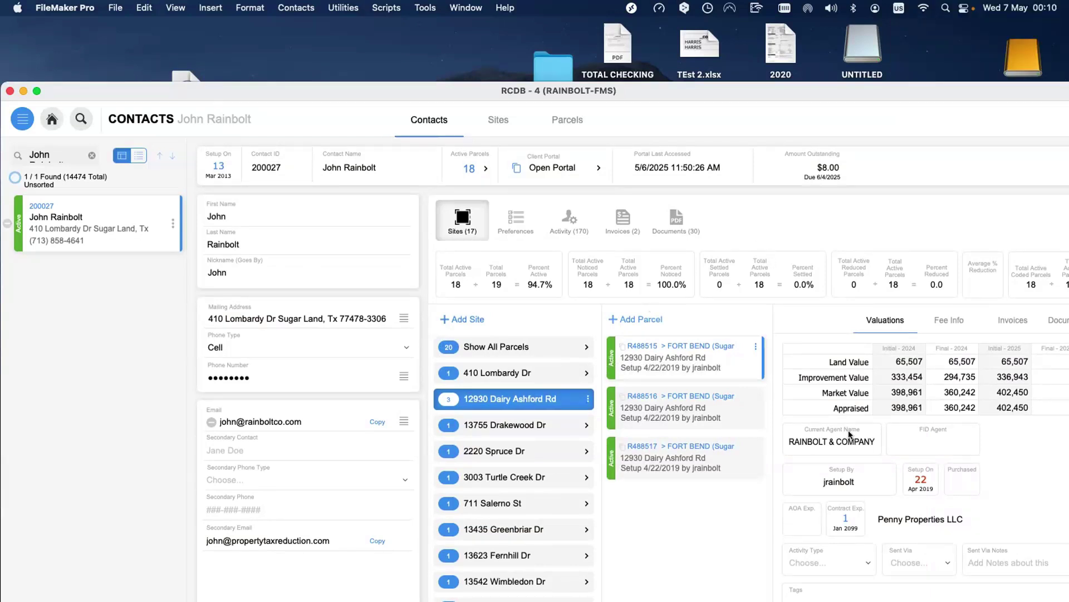
pyautogui.rightClick(797, 234)
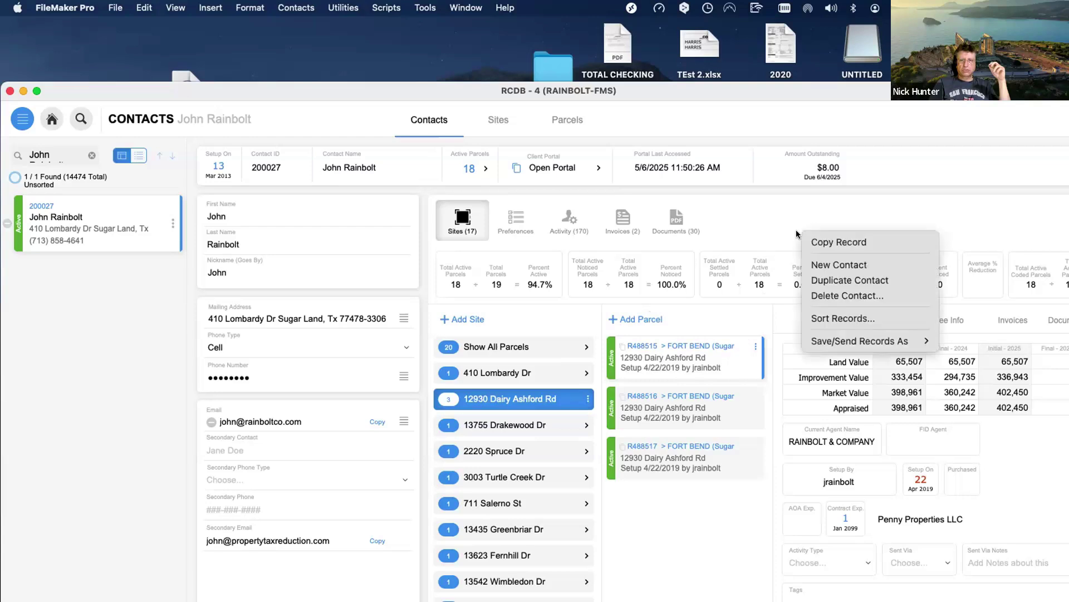
pyautogui.moveTo(829, 342)
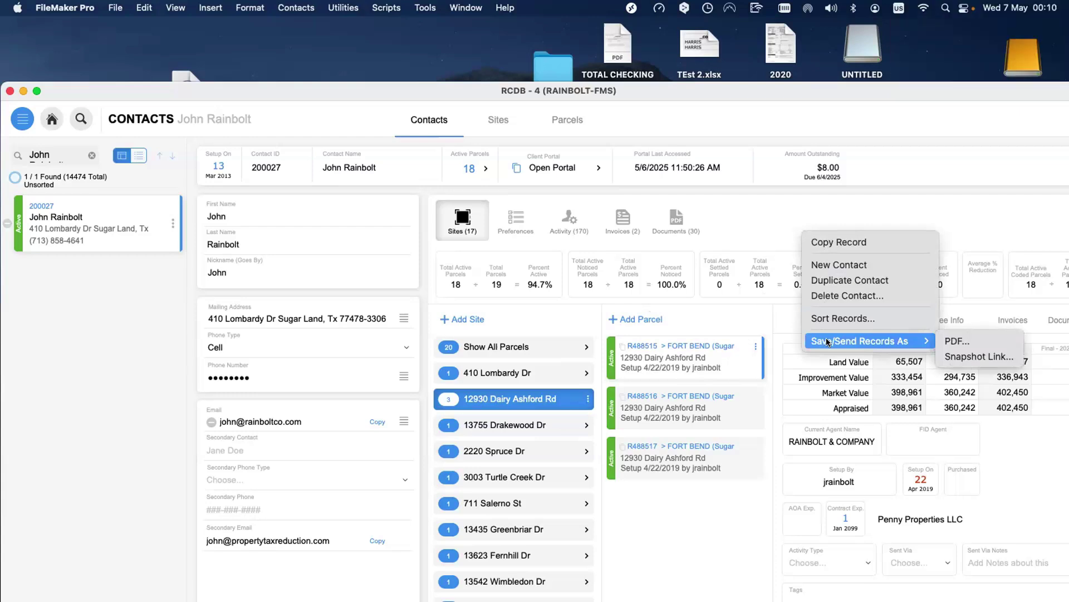
pyautogui.click(696, 519)
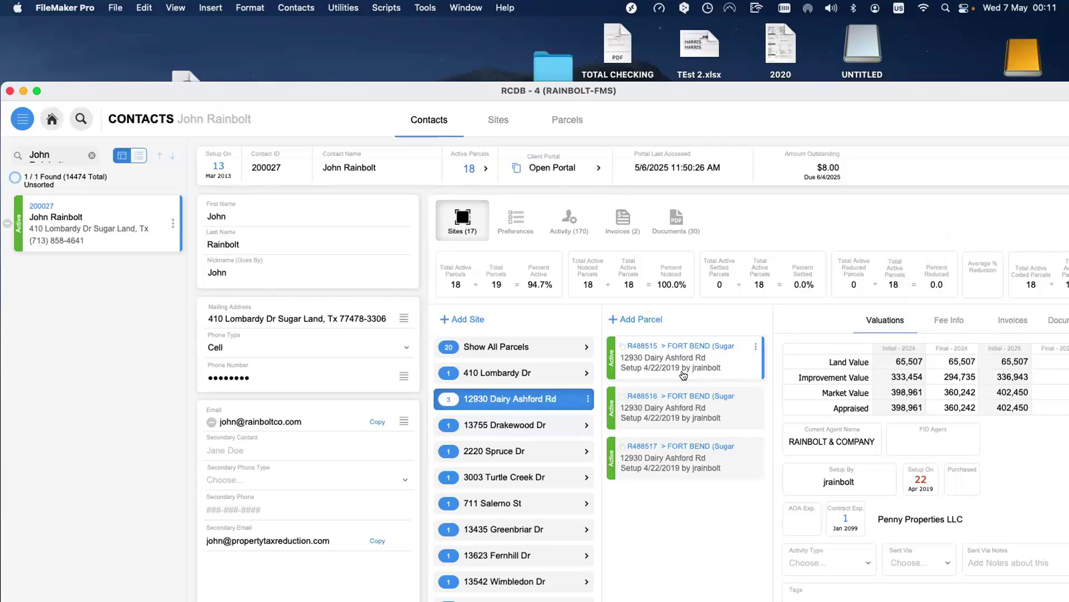
pyautogui.rightClick(837, 219)
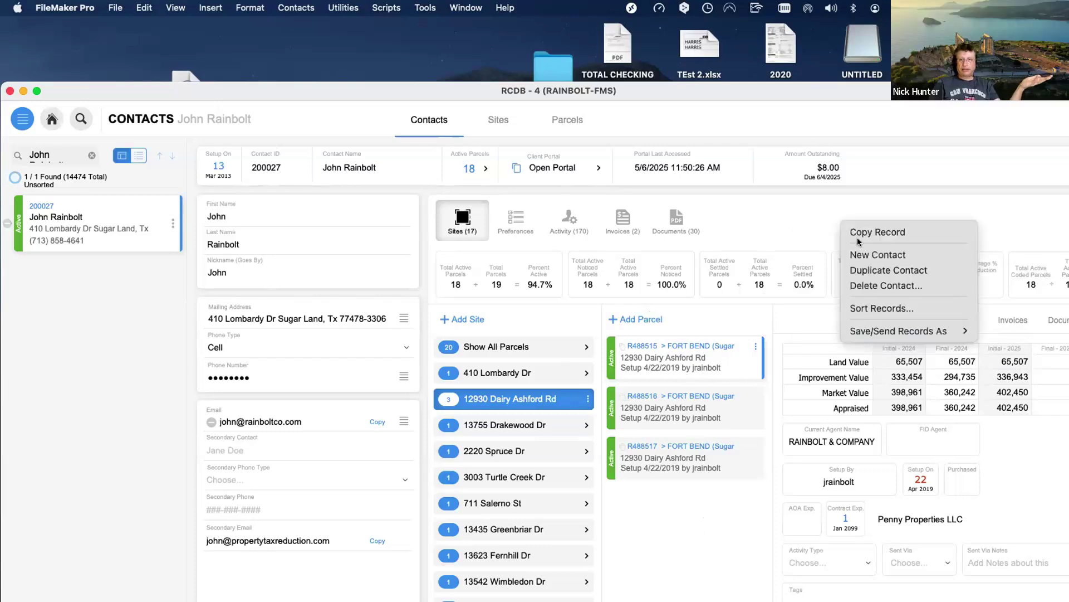
pyautogui.moveTo(858, 328)
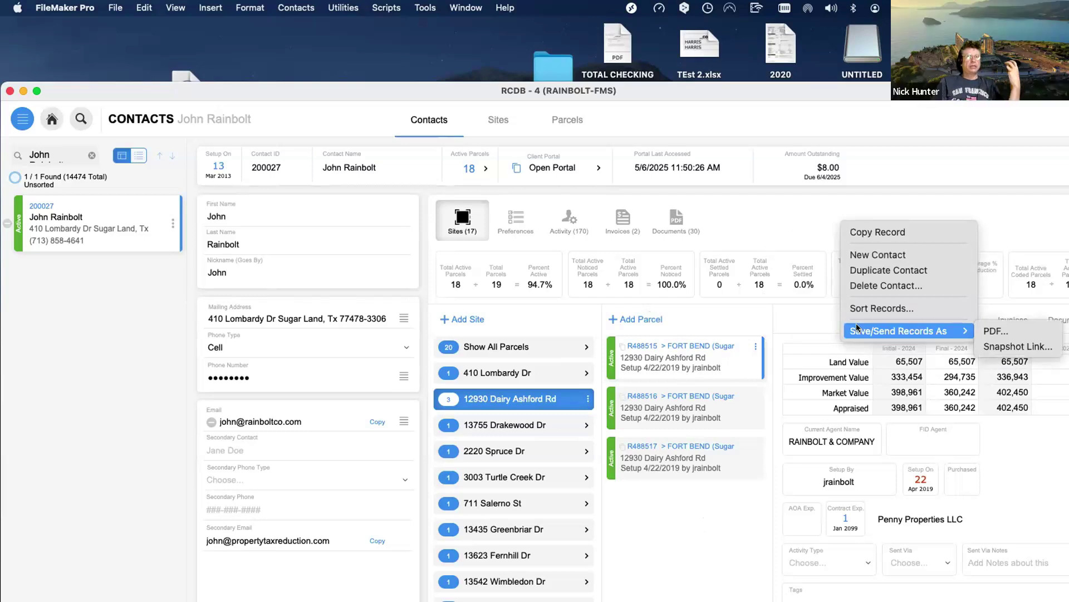
pyautogui.click(721, 191)
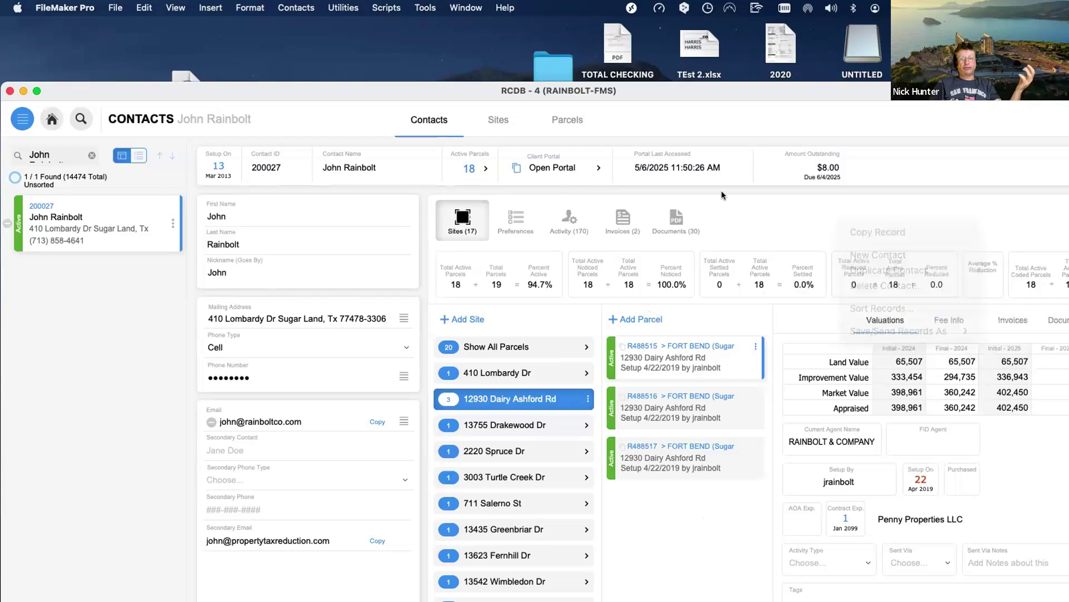
pyautogui.hscroll(1, 721, 191)
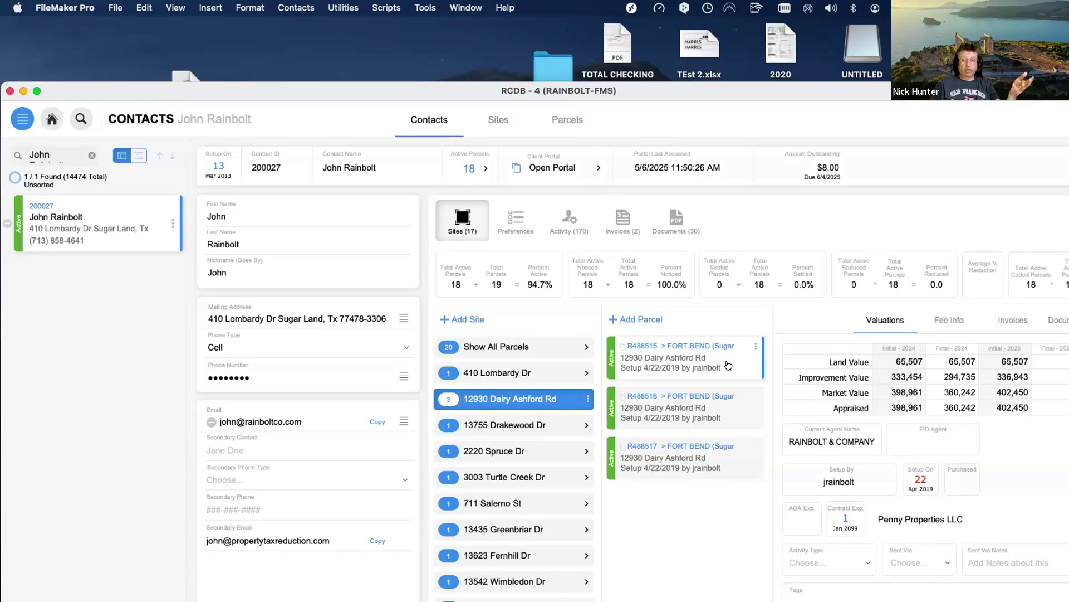
pyautogui.rightClick(803, 196)
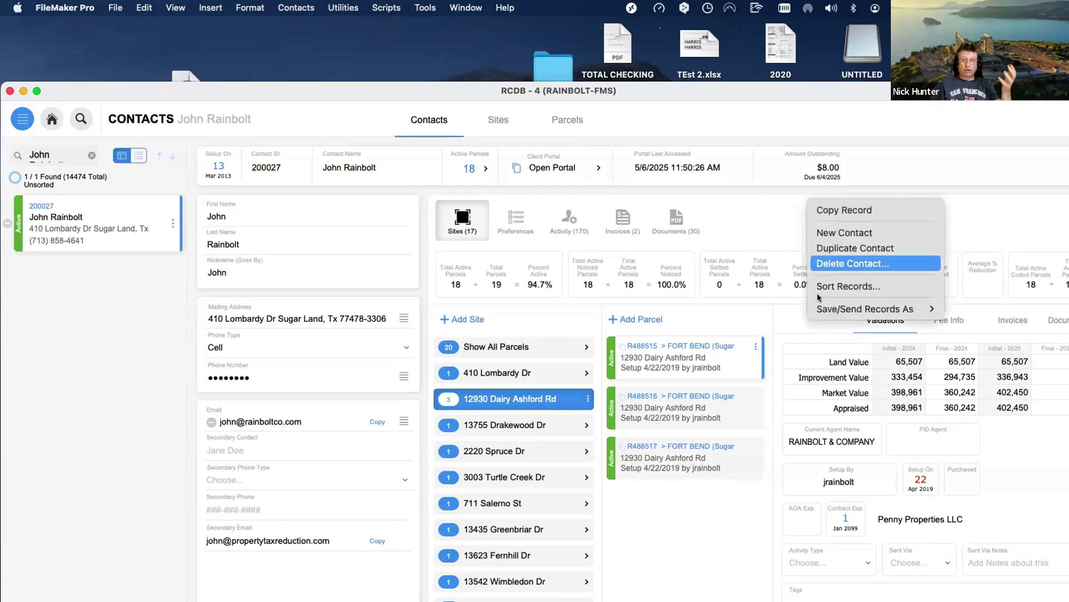
pyautogui.click(726, 361)
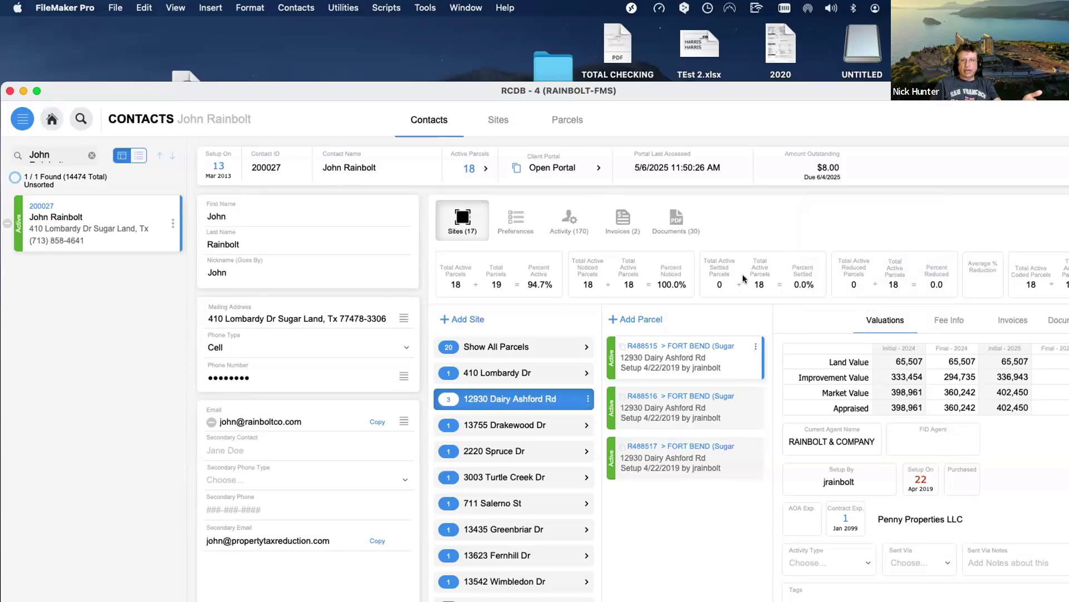
pyautogui.rightClick(769, 208)
pyautogui.click(678, 219)
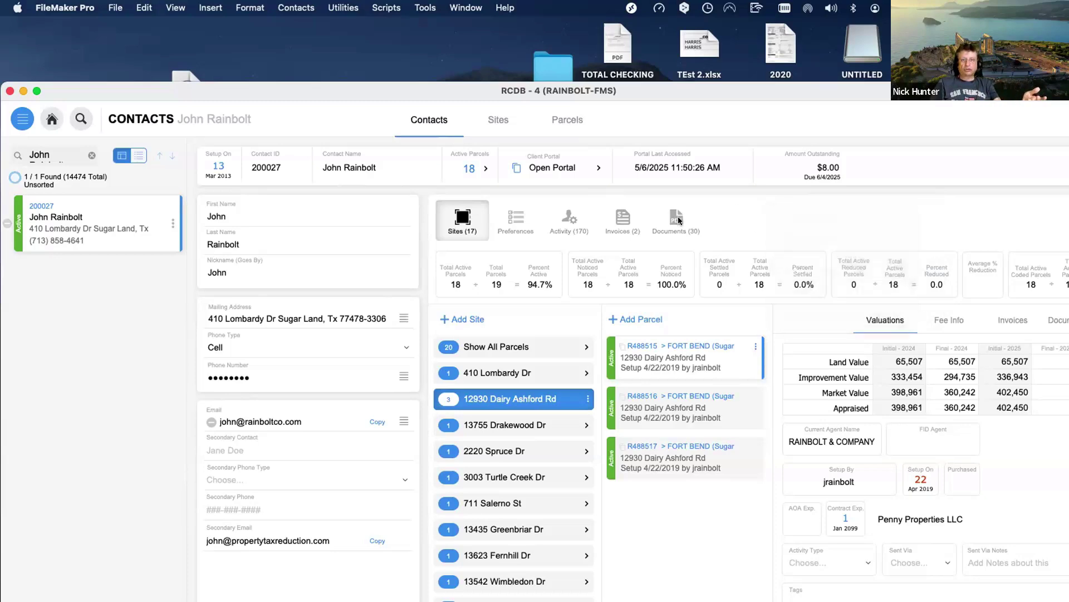
pyautogui.click(678, 219)
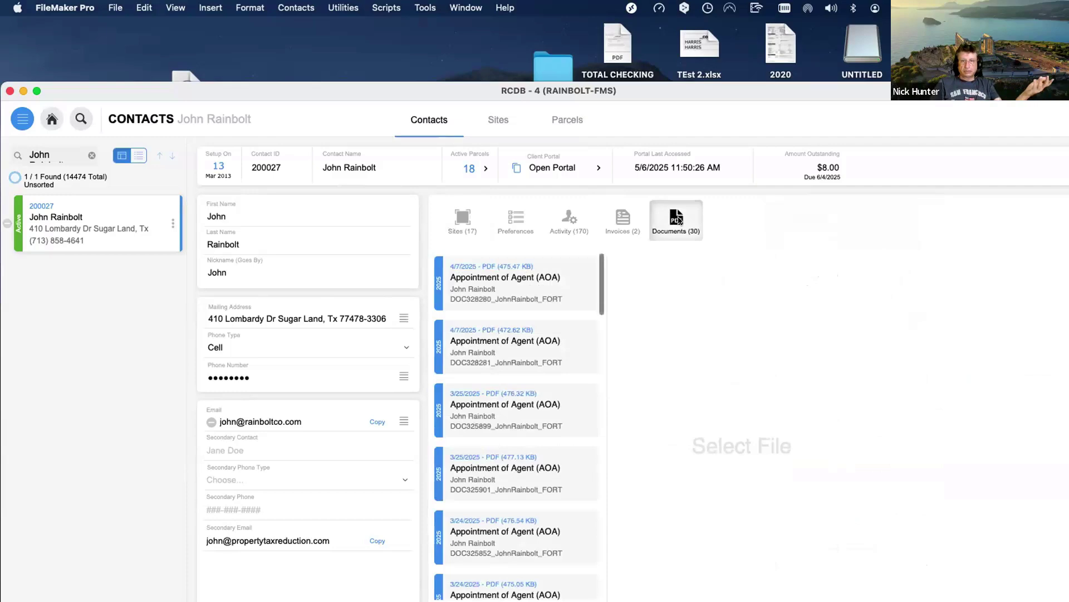
pyautogui.click(456, 219)
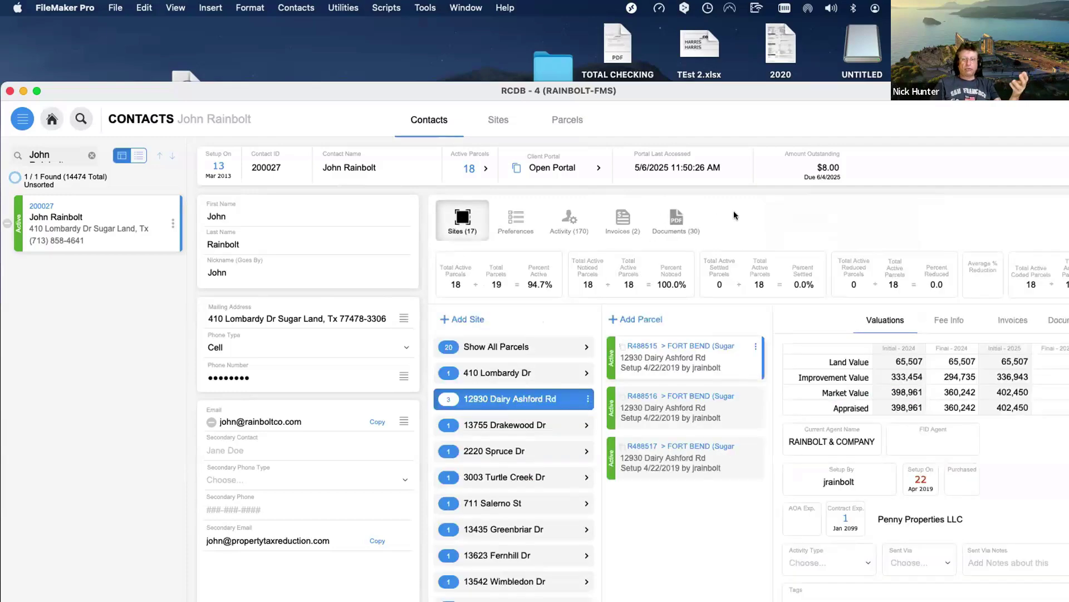
pyautogui.rightClick(763, 205)
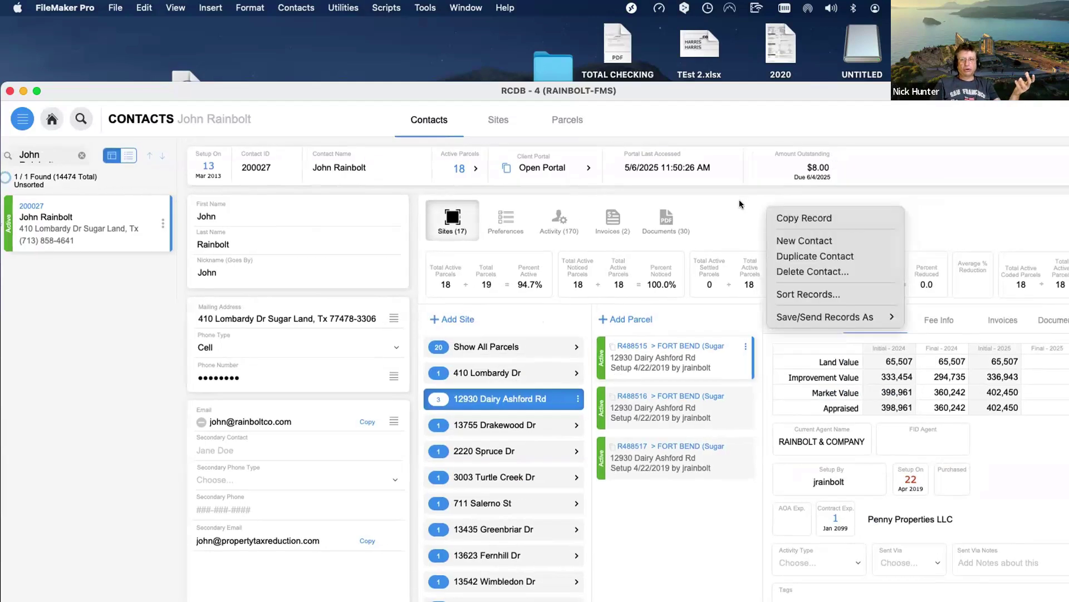
pyautogui.click(738, 201)
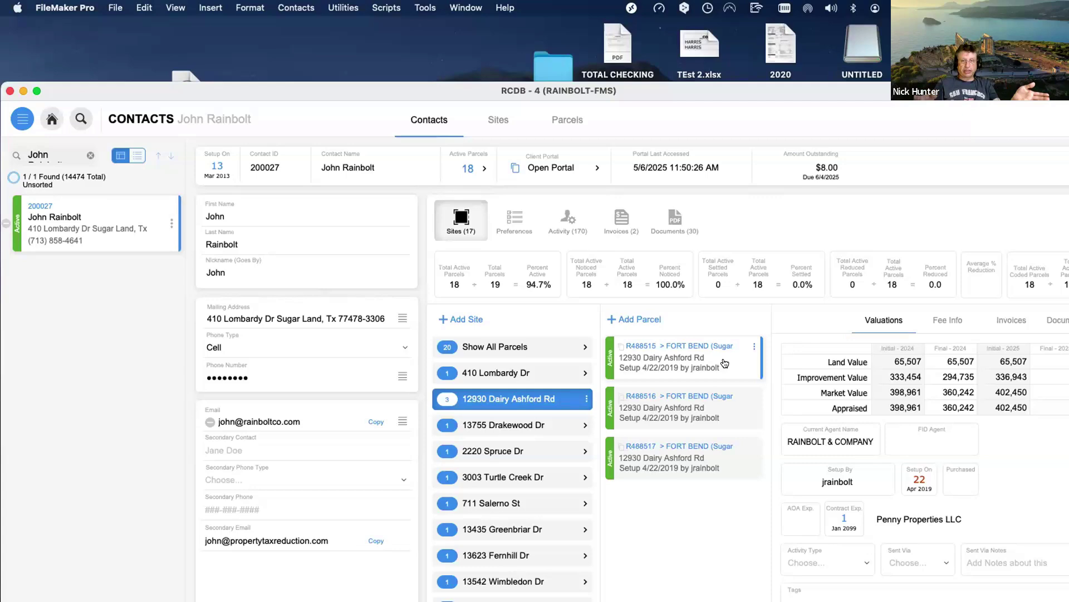
# Place the SYSTEM window's value lists beside Contacts, selecting the Reports entity and State Forms list unchanged.
pyautogui.moveTo(730, 93); pyautogui.dragTo(768, 509)
pyautogui.moveTo(956, 290); pyautogui.dragTo(167, 168)
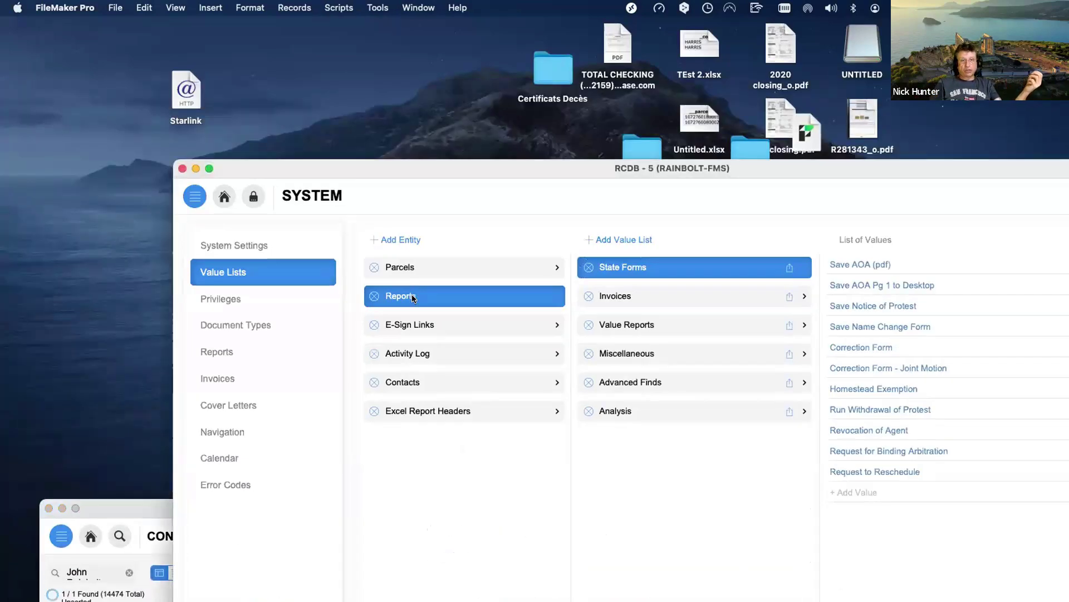
pyautogui.click(413, 299)
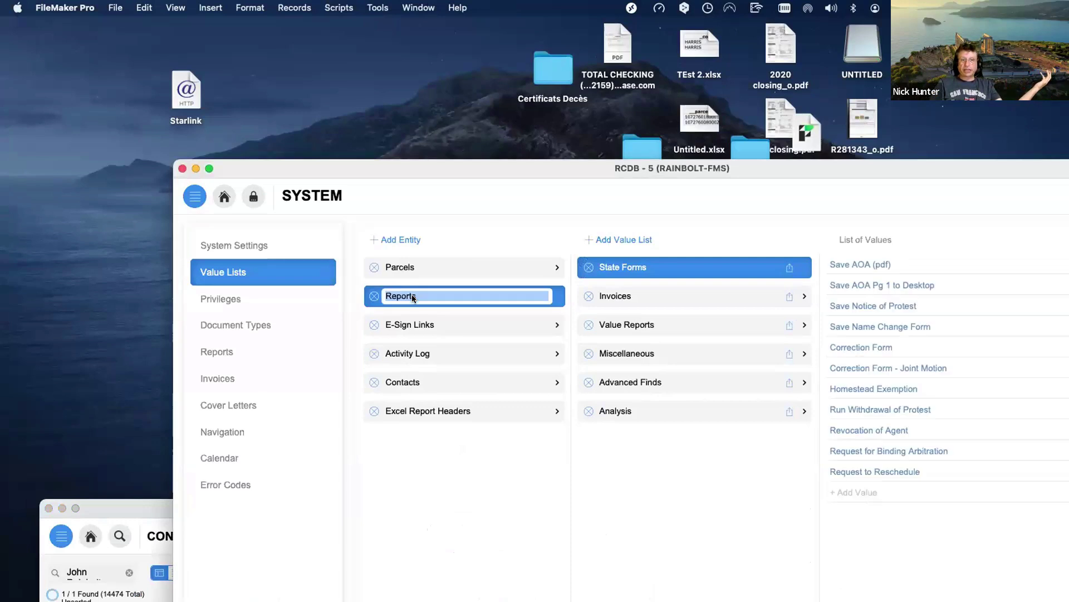
pyautogui.click(442, 295)
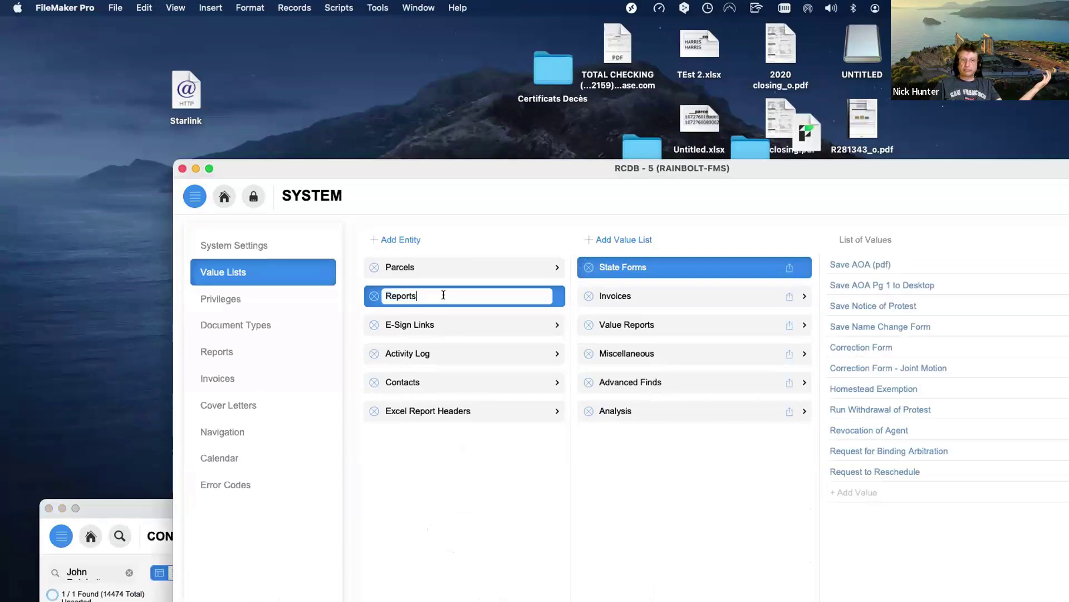
pyautogui.click(607, 449)
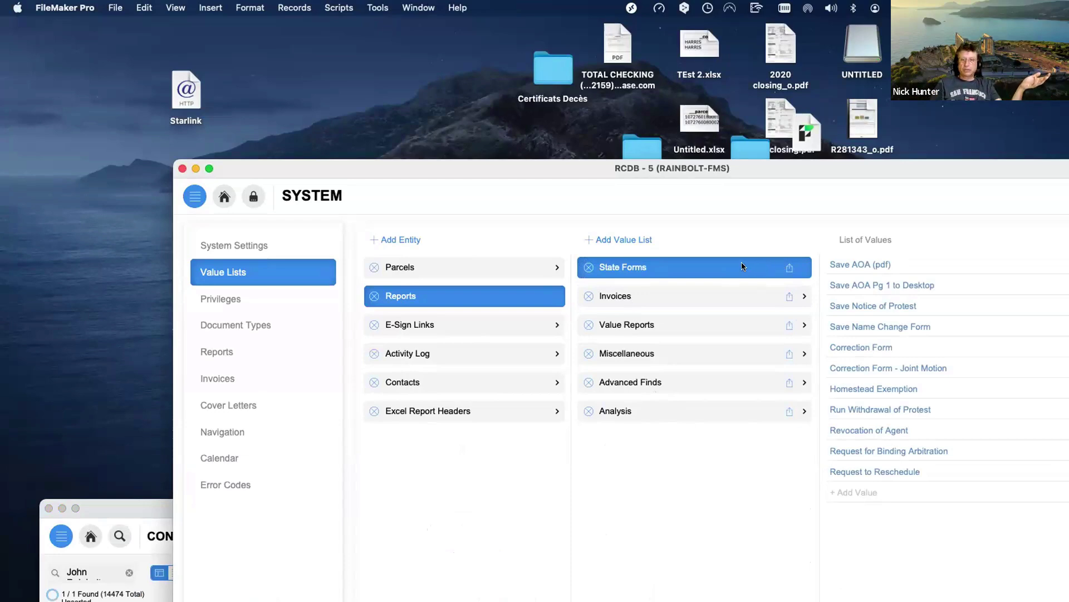
pyautogui.click(630, 268)
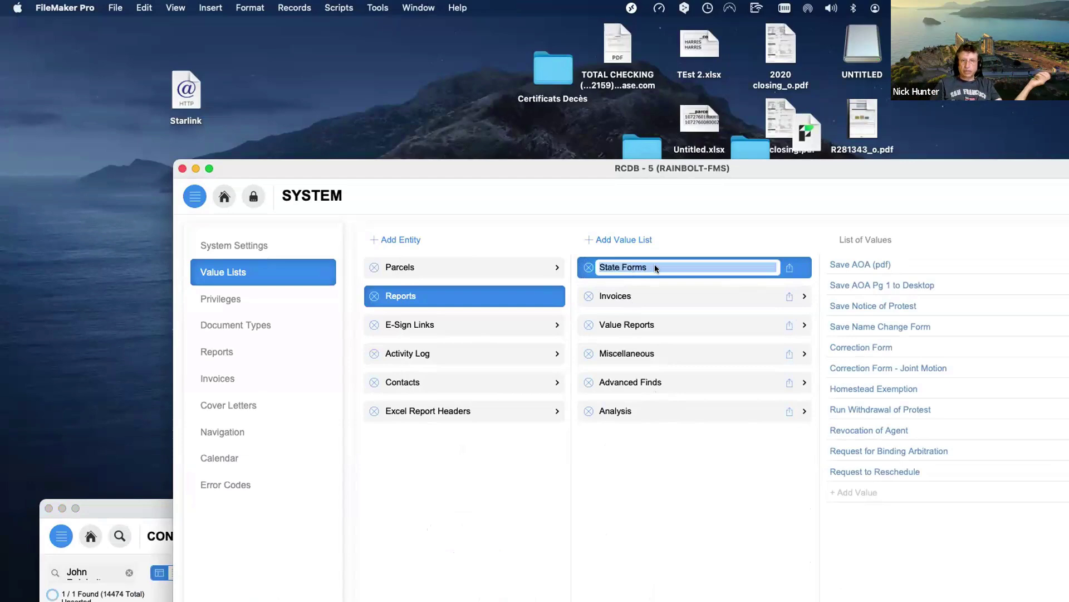
pyautogui.click(763, 241)
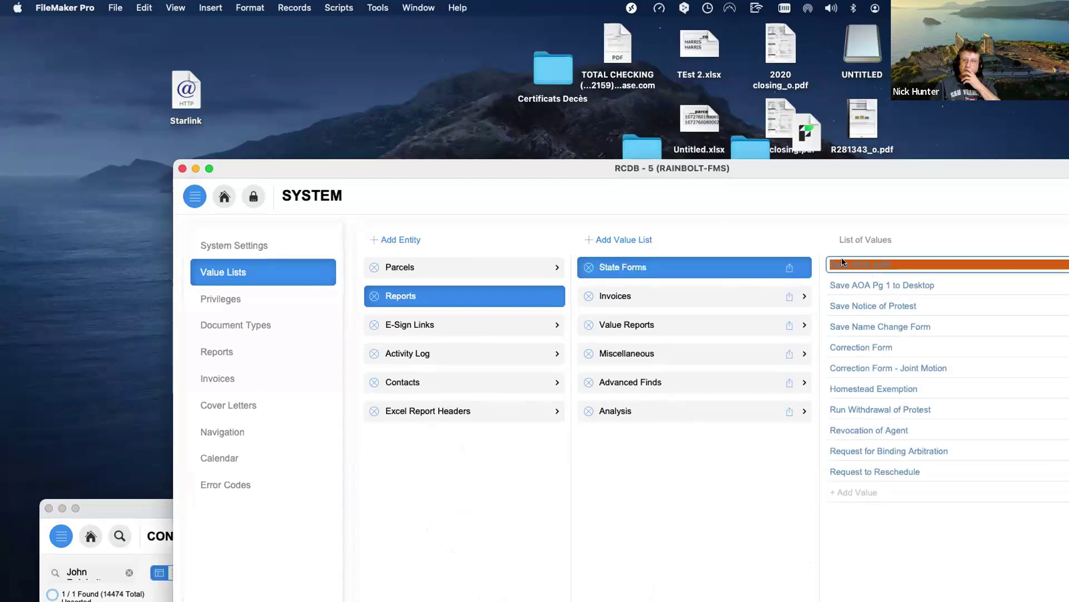
pyautogui.moveTo(362, 163); pyautogui.dragTo(625, 184)
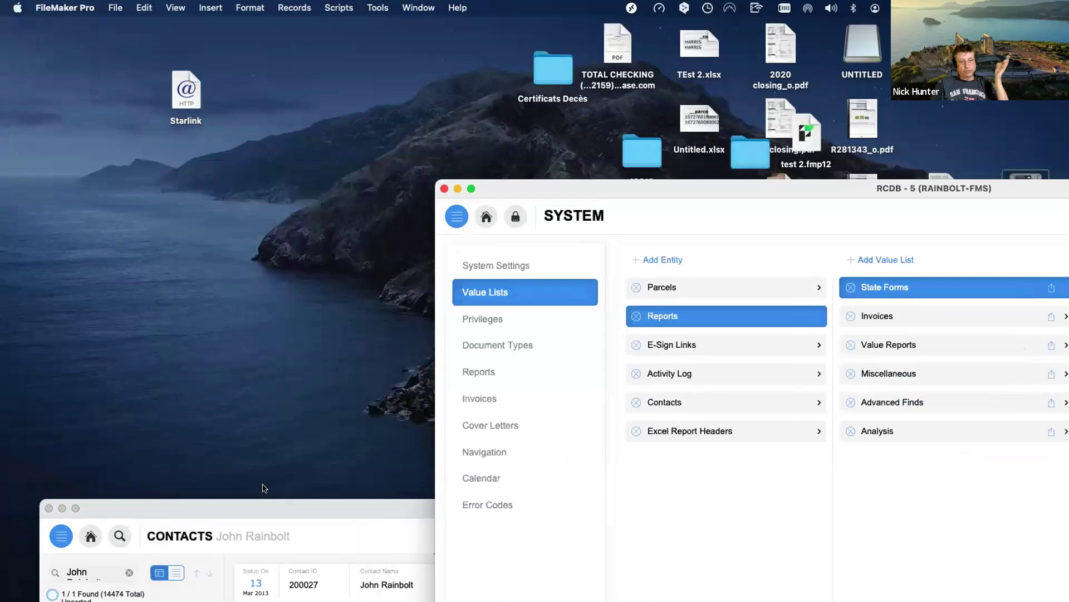
# Bring the Contacts window back in front of the SYSTEM window and reposition it.
pyautogui.doubleClick(271, 505)
pyautogui.moveTo(273, 265); pyautogui.dragTo(233, 55)
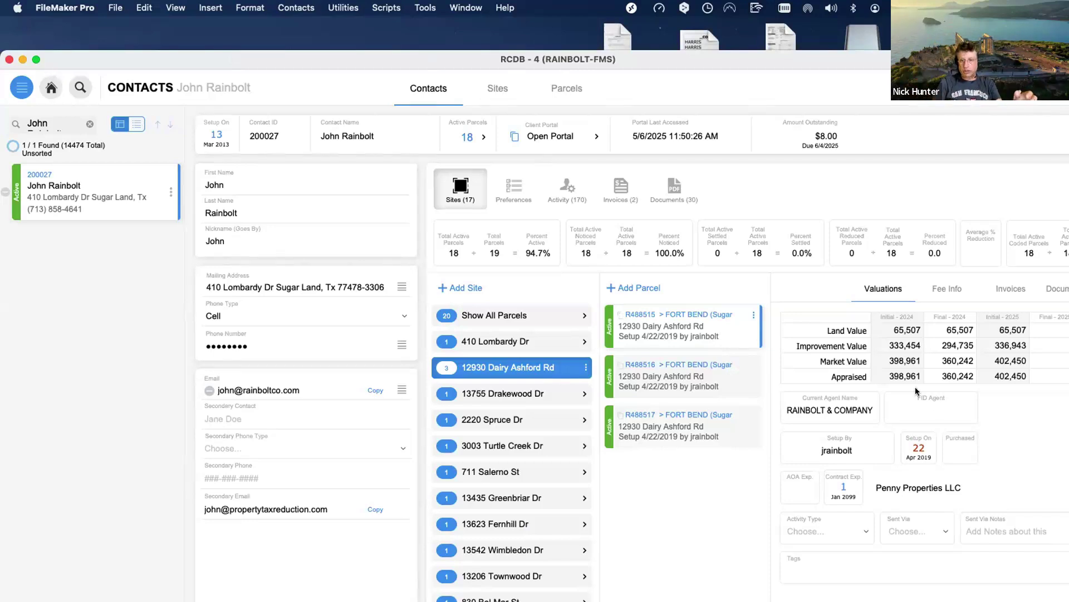
pyautogui.moveTo(838, 60); pyautogui.dragTo(664, 72)
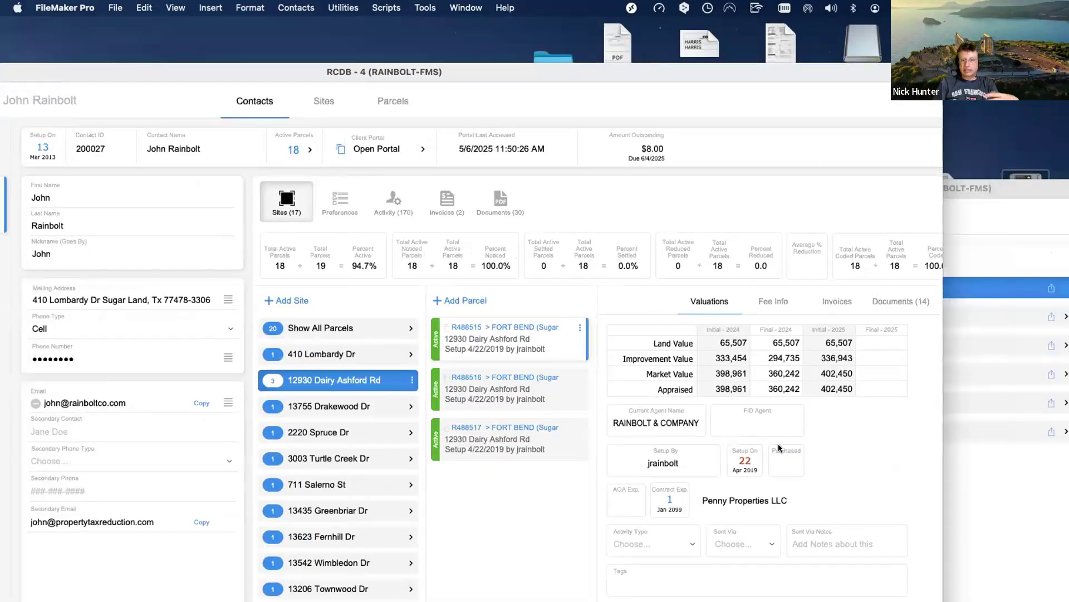
# Browse the parcel's Fee Info, invoices and 14 documents, ending on its valuations table.
pyautogui.click(765, 306)
pyautogui.click(840, 305)
pyautogui.click(895, 302)
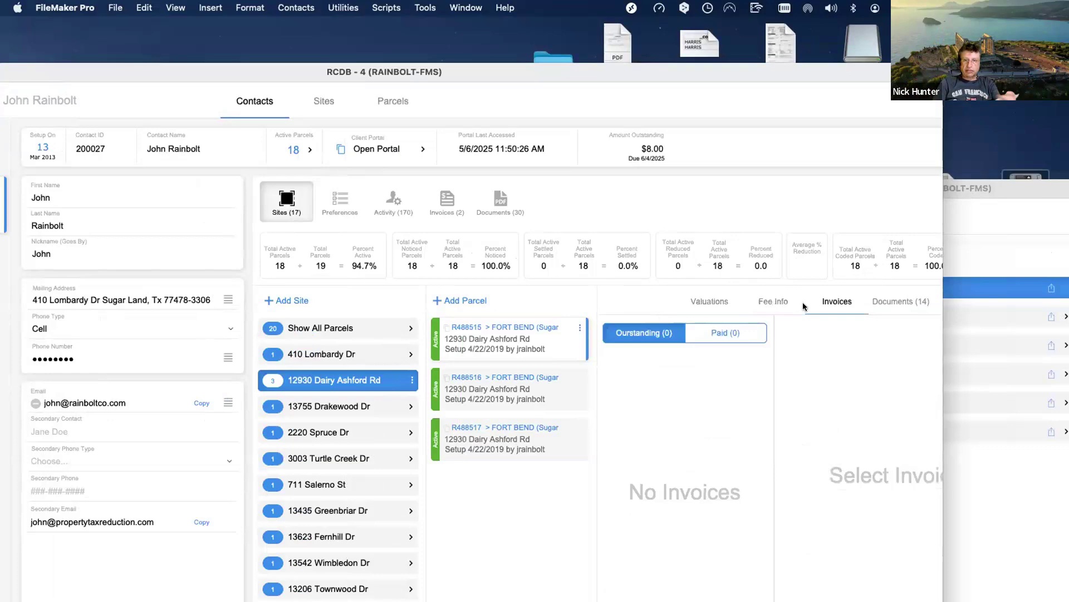
pyautogui.click(713, 305)
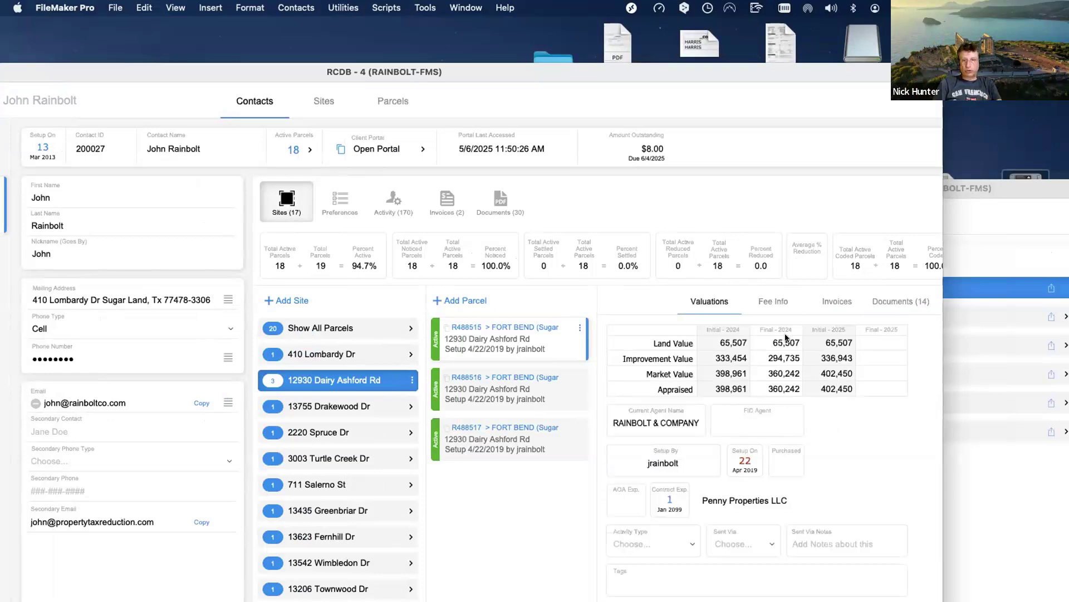
pyautogui.click(903, 300)
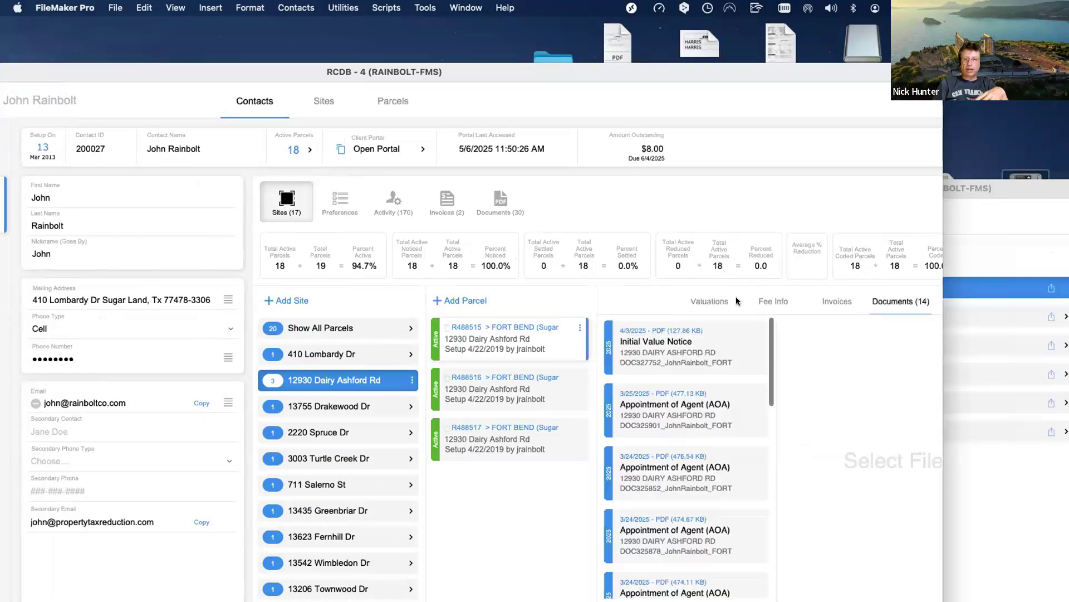
pyautogui.click(715, 301)
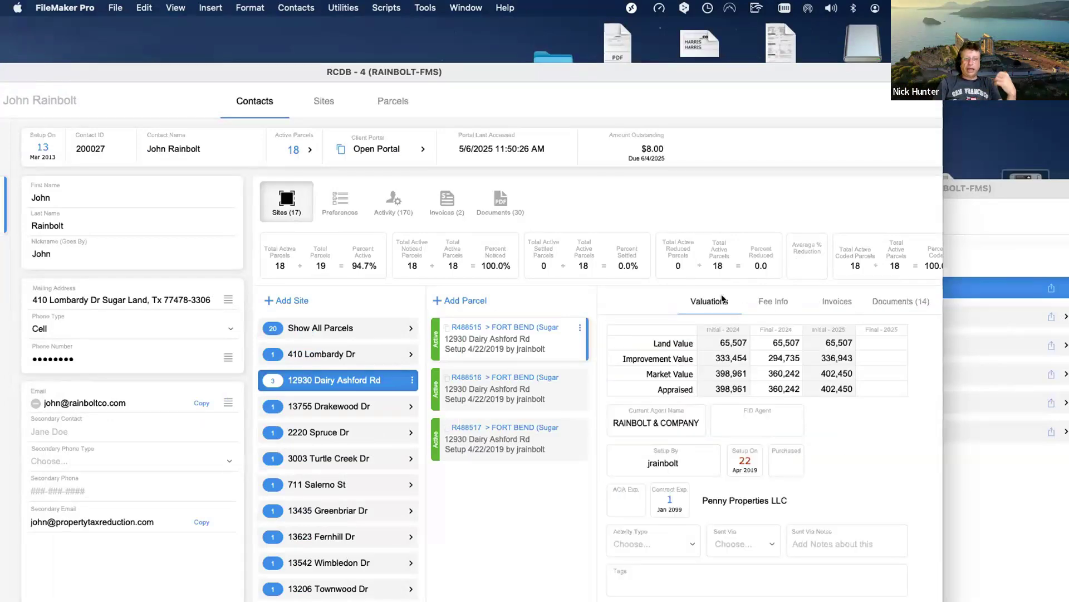
# Browse the contact's Preferences, Activity and Invoices tabs.
pyautogui.click(337, 206)
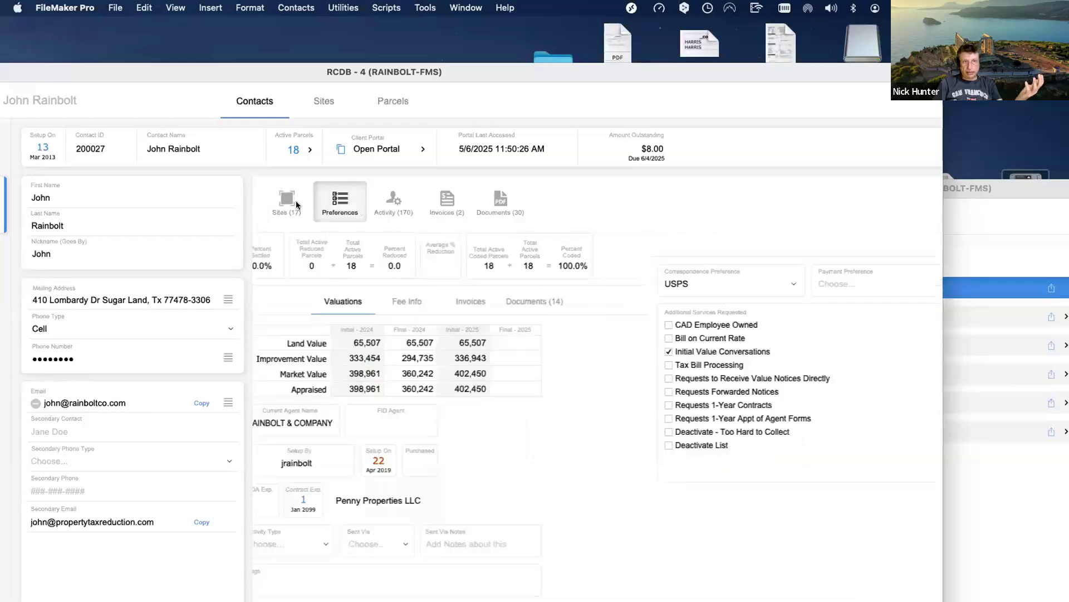
pyautogui.click(380, 203)
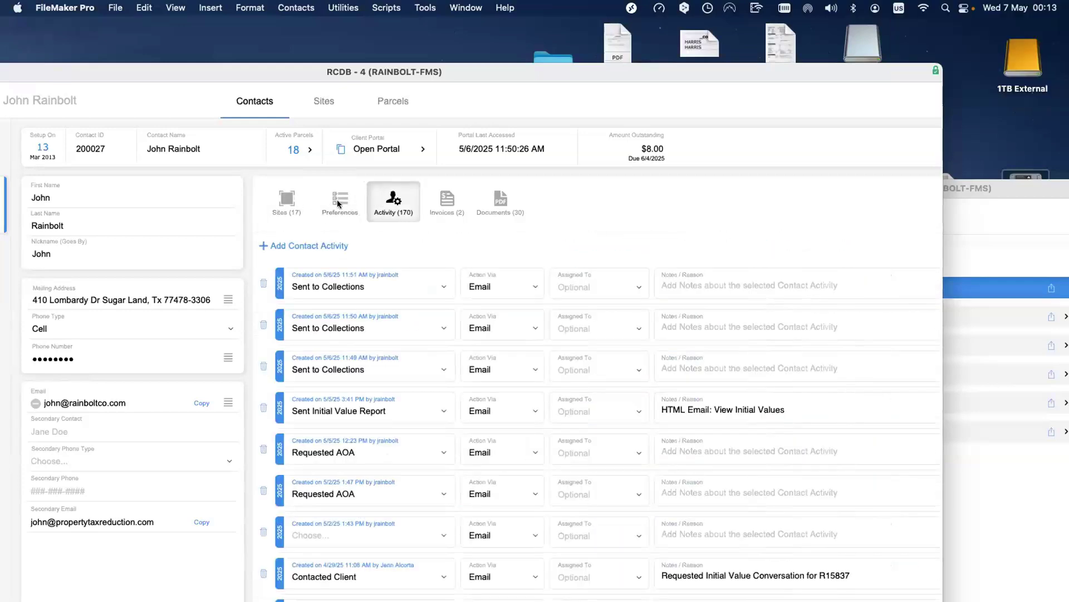
pyautogui.click(443, 201)
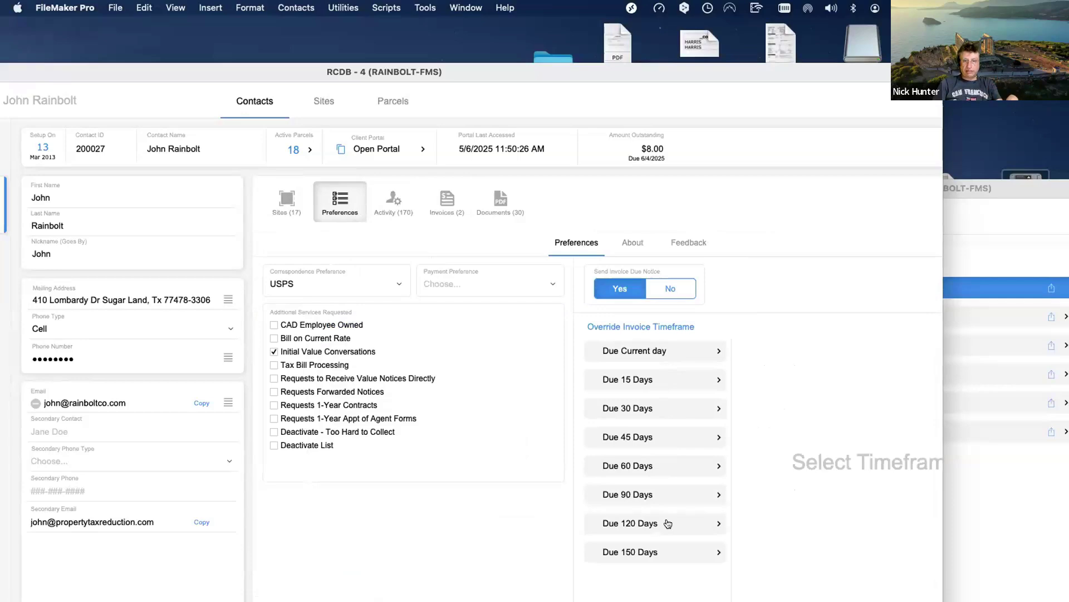
# Rearrange the windows, check the Layout pop-up, and bring the RCDB - 4 contact window forward.
pyautogui.moveTo(987, 189); pyautogui.dragTo(680, 449)
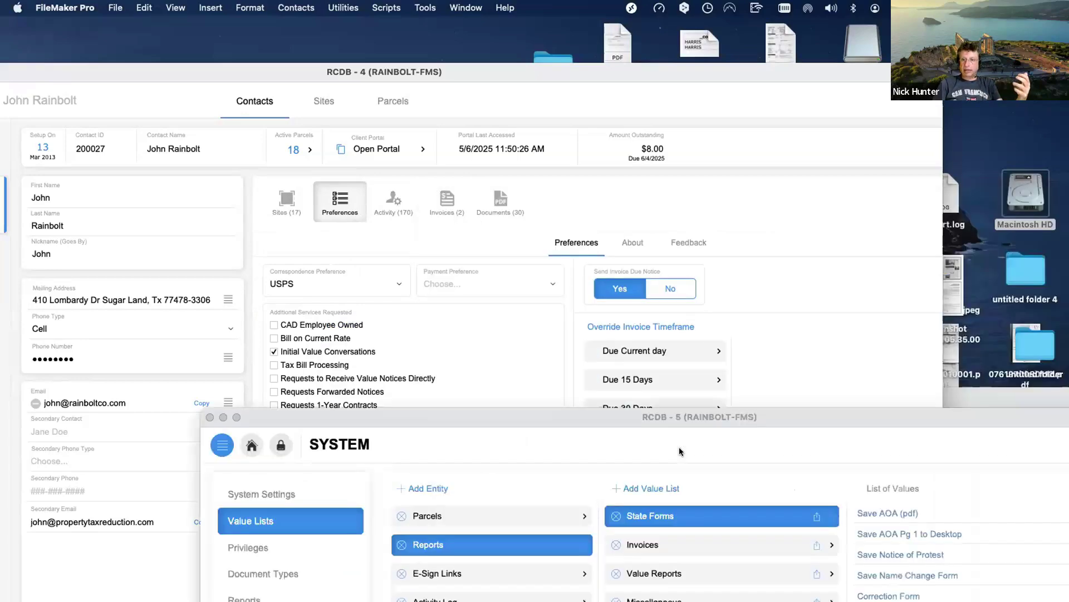
pyautogui.click(1001, 396)
pyautogui.moveTo(980, 392); pyautogui.dragTo(540, 116)
pyautogui.click(352, 169)
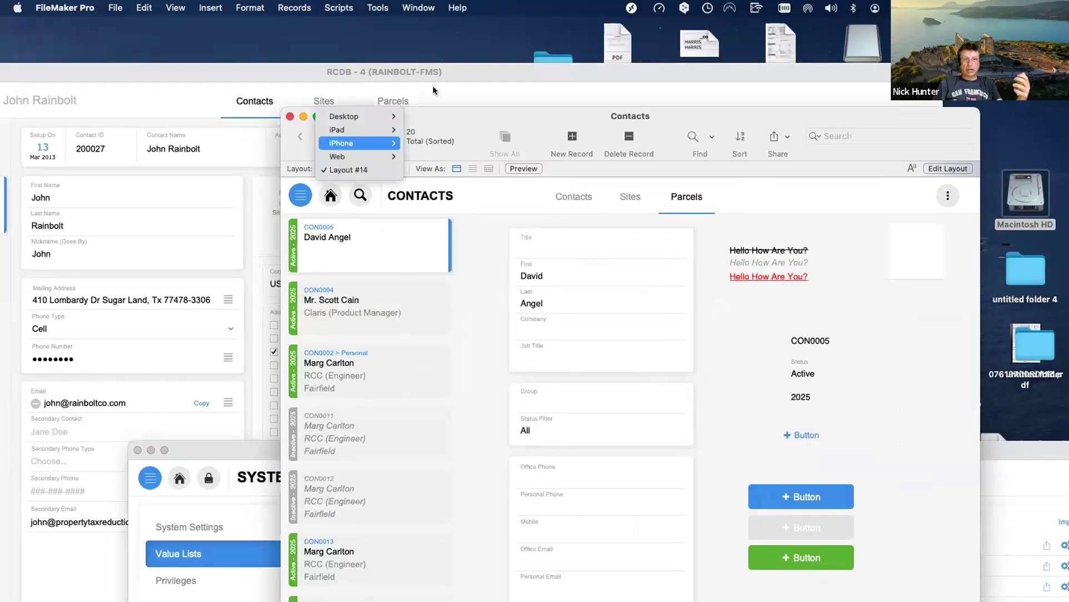
pyautogui.click(690, 203)
pyautogui.moveTo(568, 118); pyautogui.dragTo(1009, 334)
pyautogui.click(637, 359)
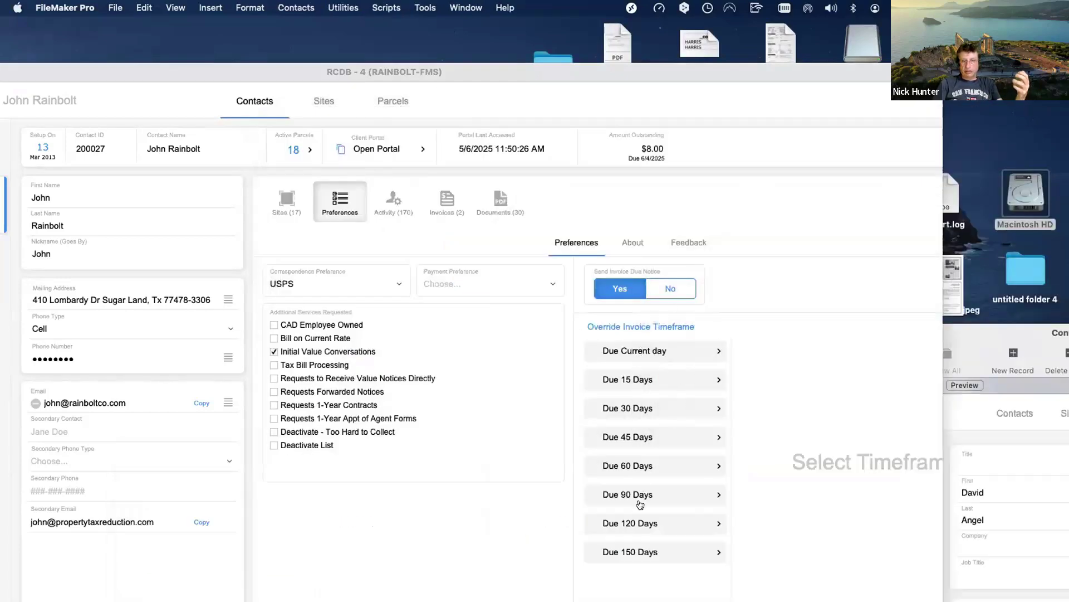
# Check the letters offered for Due Current day, select Due 15 Days, then return to Sites (17).
pyautogui.click(662, 351)
pyautogui.click(795, 359)
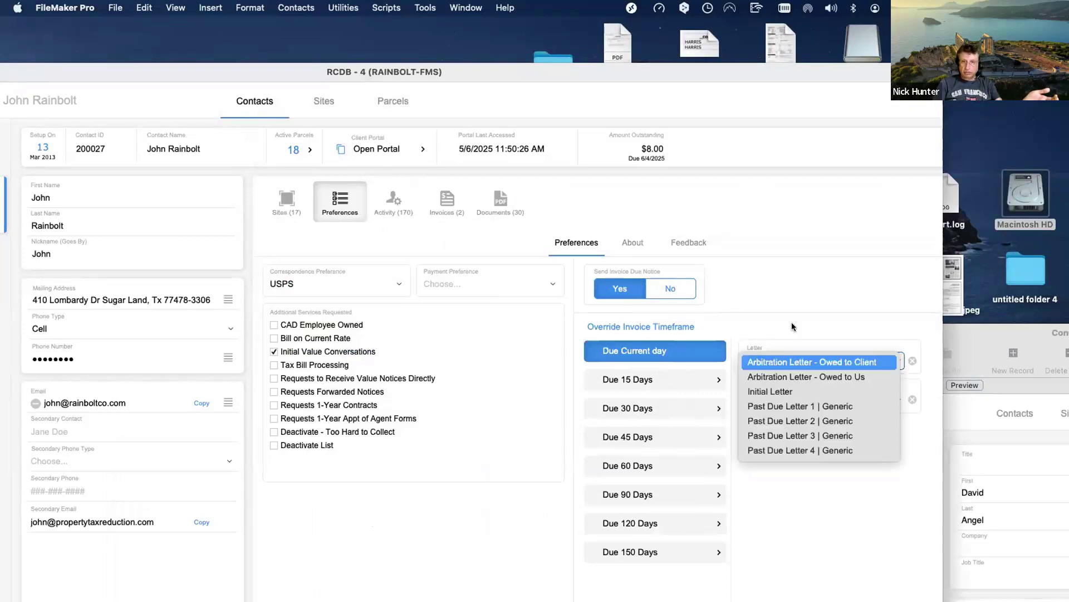
pyautogui.press('Escape')
pyautogui.click(669, 389)
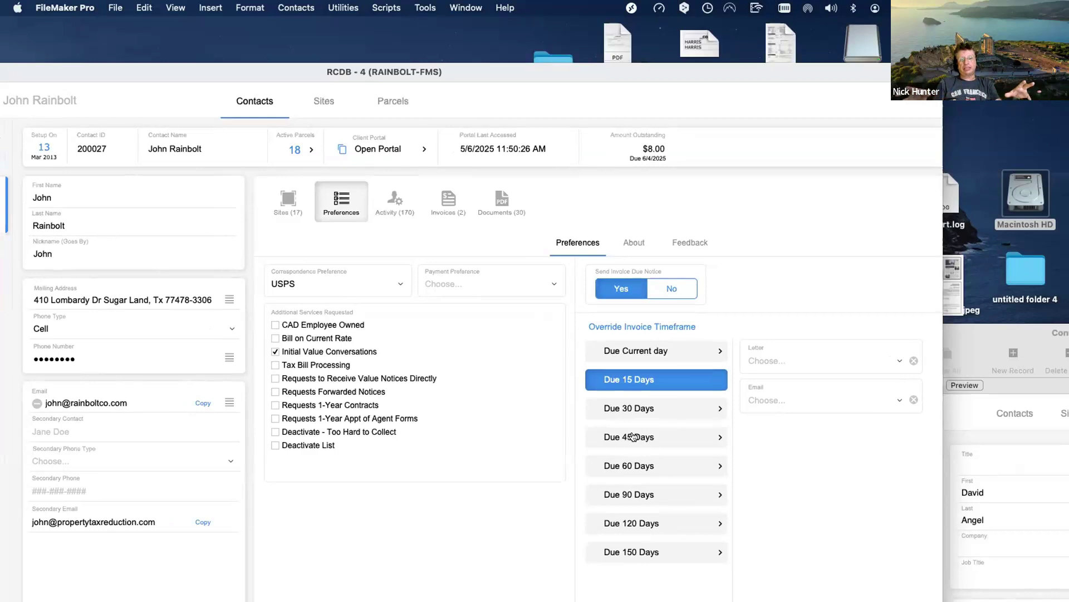
pyautogui.click(285, 209)
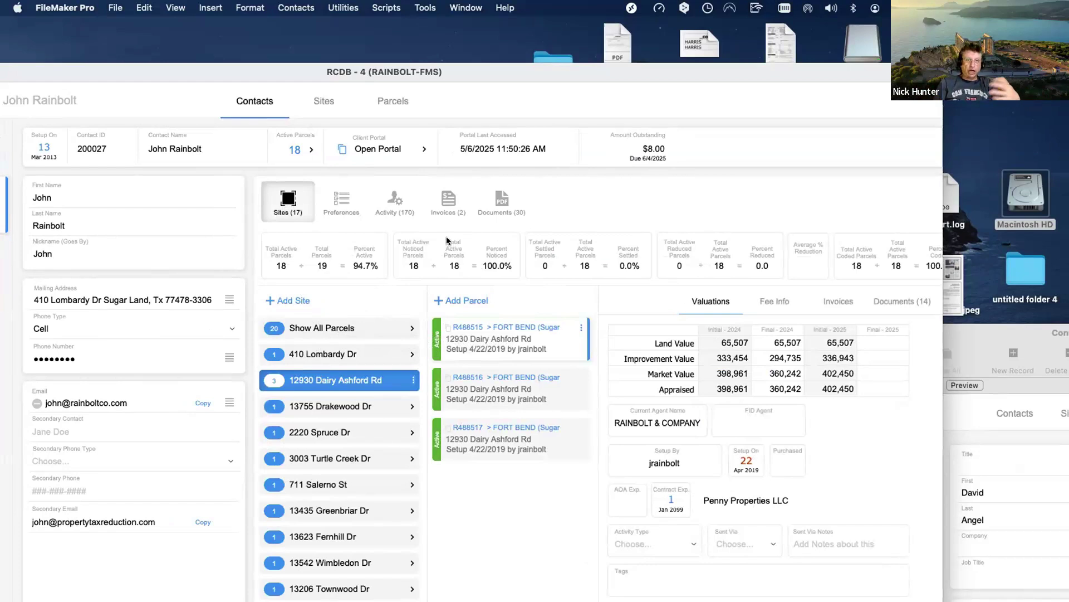
# Glance at the contact's Documents (30) and Sites (17), then reopen the Preferences tab.
pyautogui.click(490, 199)
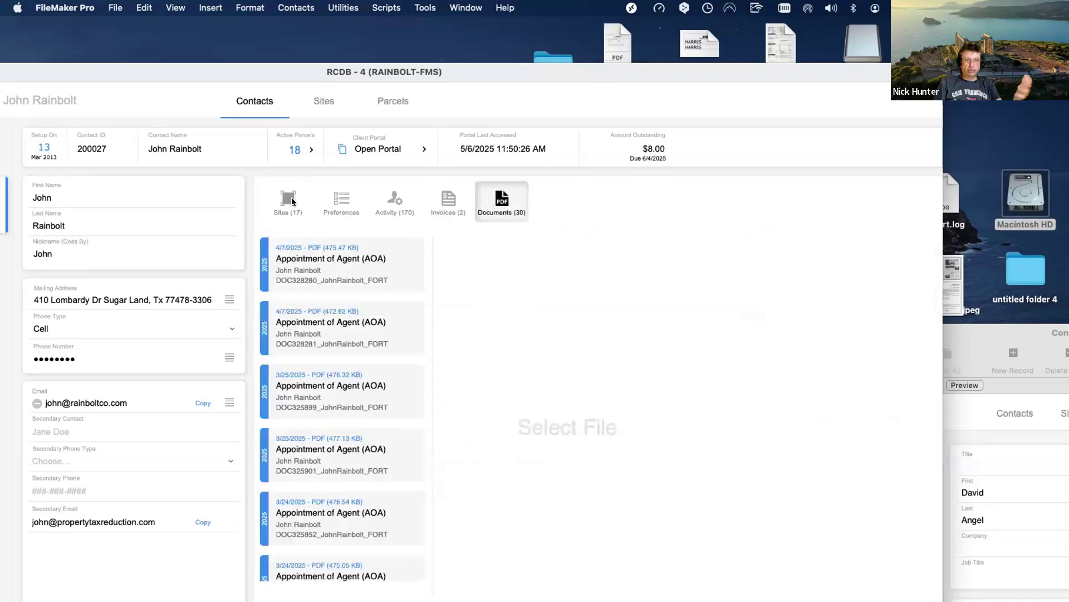
pyautogui.click(291, 199)
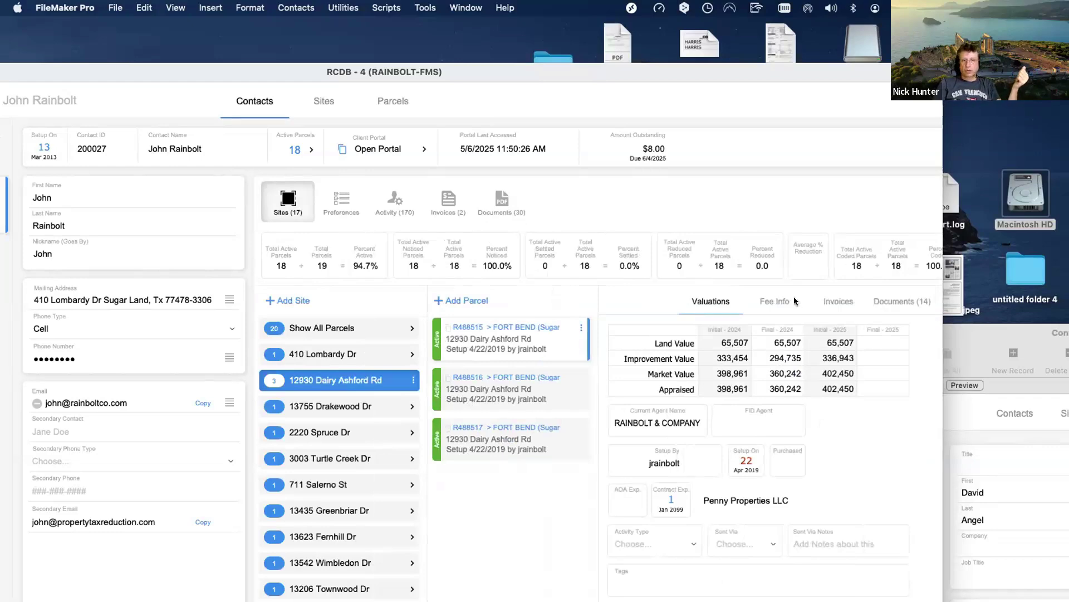
pyautogui.click(342, 204)
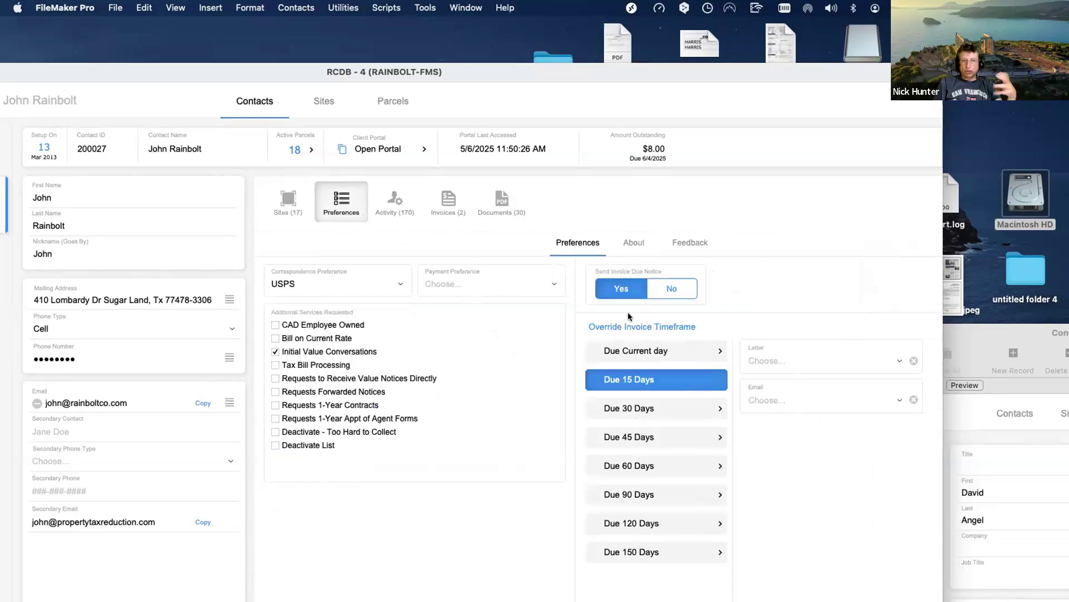
# Give the Due Current day timeframe the Arbitration Letter - Owed to Us.
pyautogui.click(655, 407)
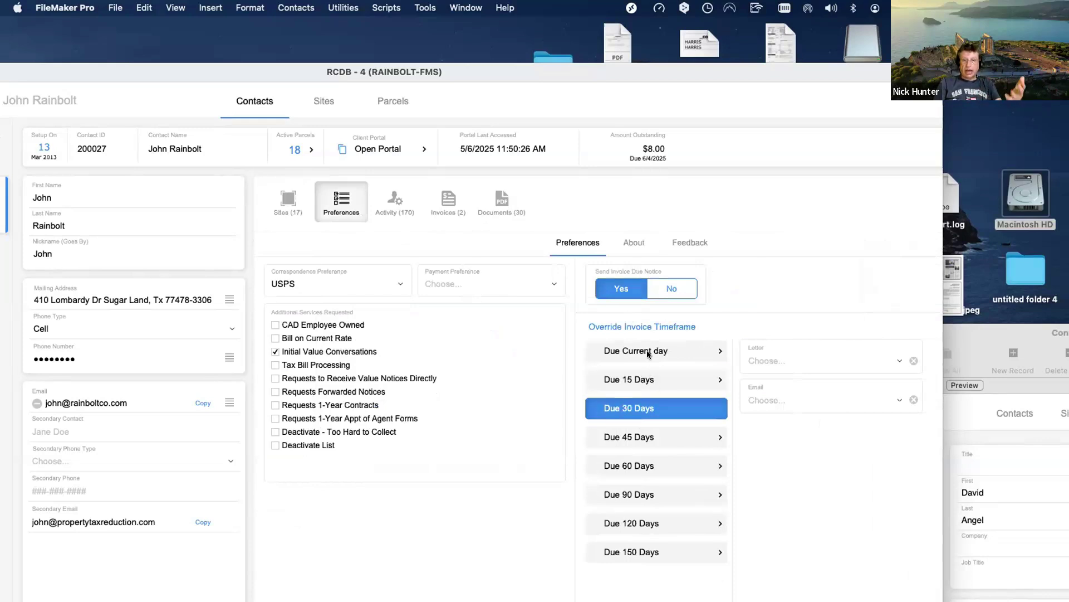
pyautogui.click(647, 350)
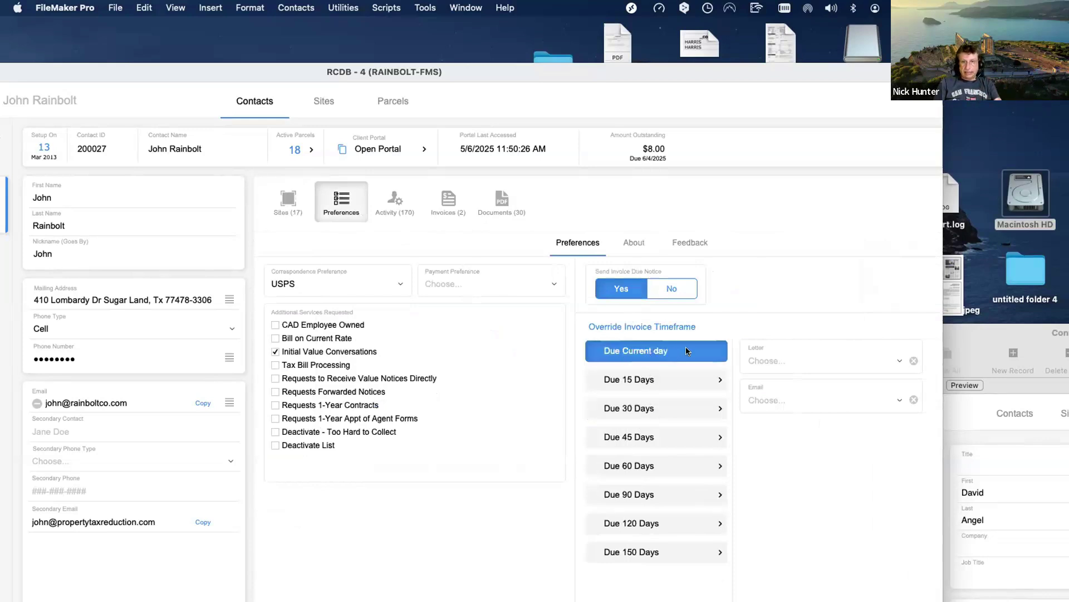
pyautogui.click(787, 363)
pyautogui.press('Escape')
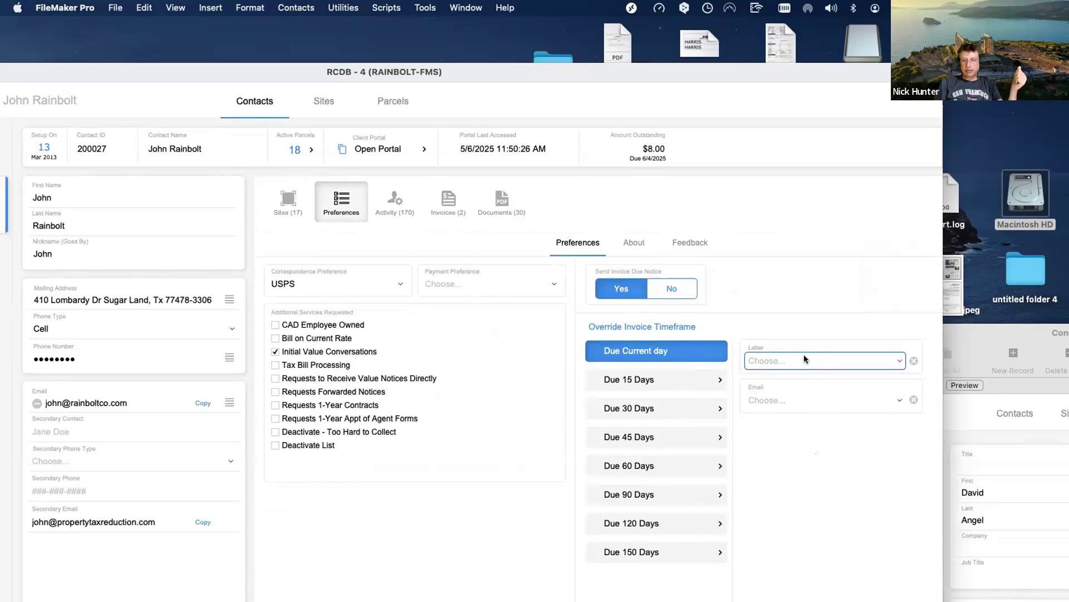
pyautogui.click(819, 381)
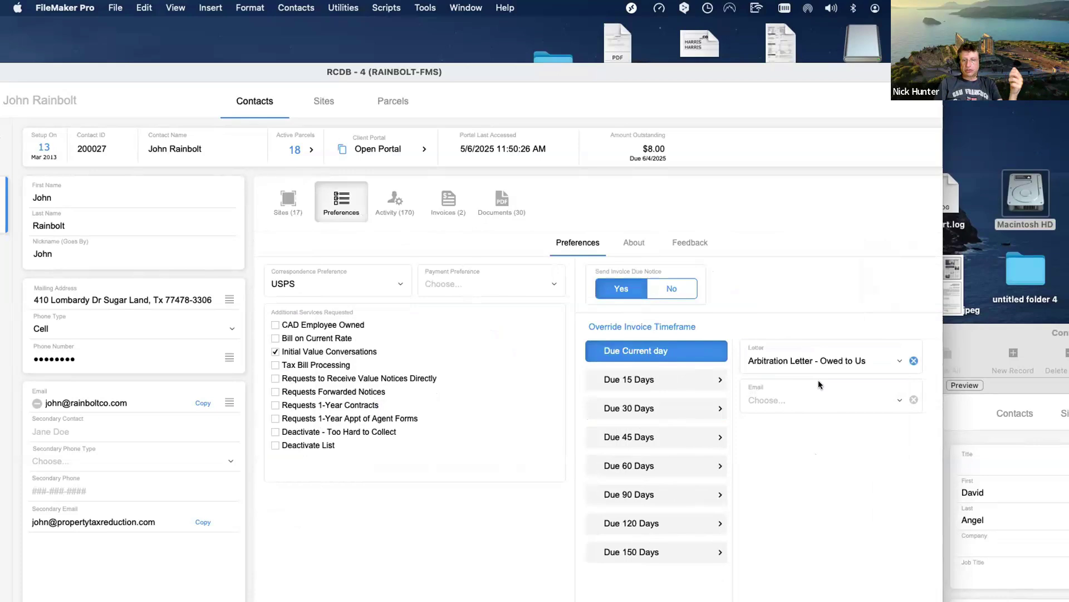
# Switch to Due 15 Days and pick a past due letter for it.
pyautogui.click(655, 380)
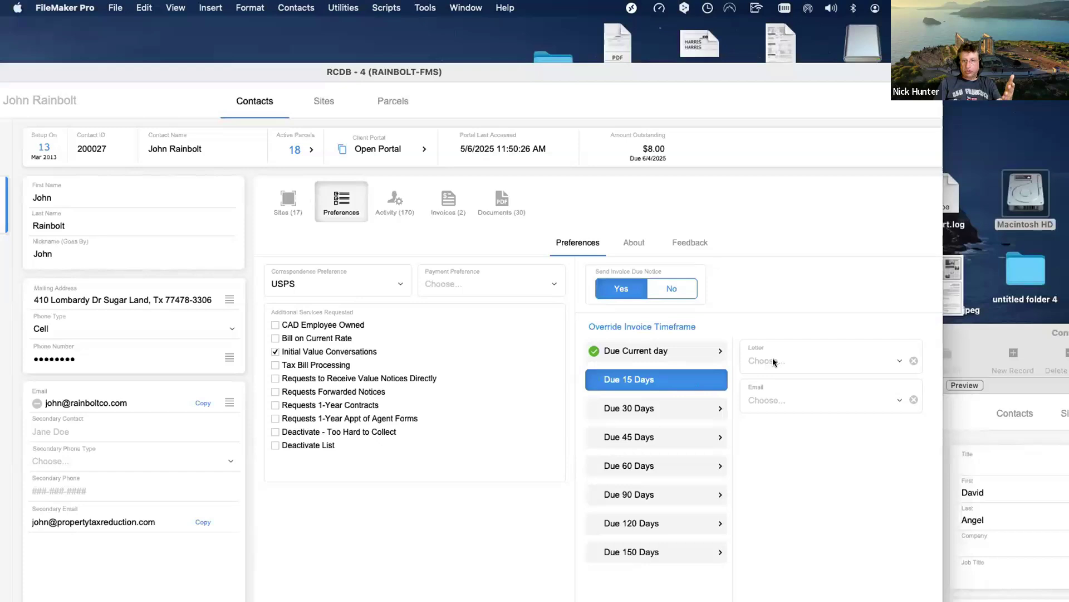
pyautogui.click(773, 362)
pyautogui.click(773, 434)
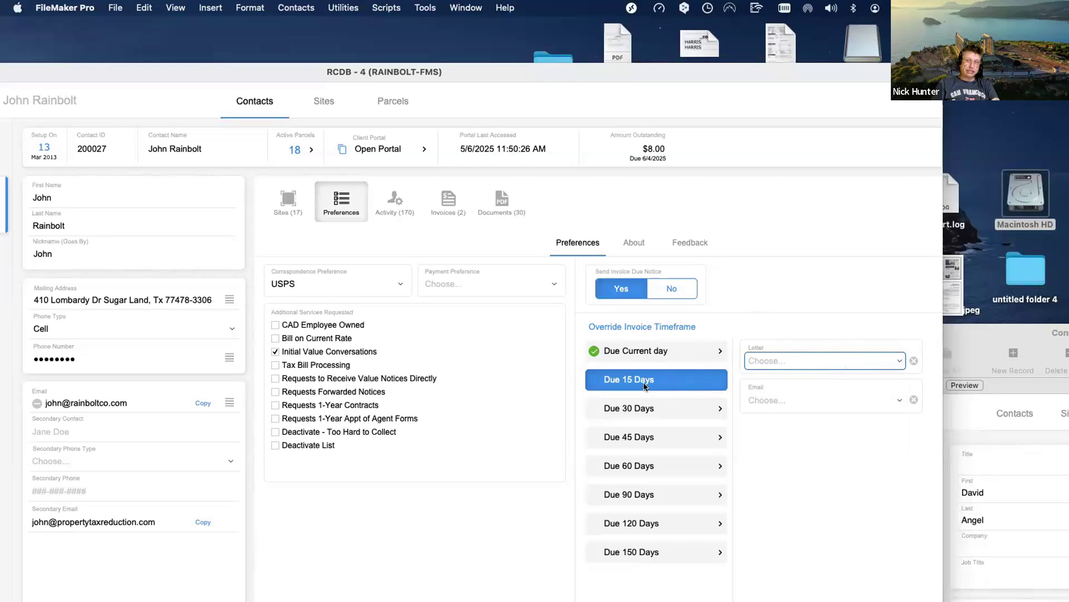
# Commit Past Due Letter 3 | Generic on Due 15 Days, clear it, then recheck Due Current day.
pyautogui.click(744, 313)
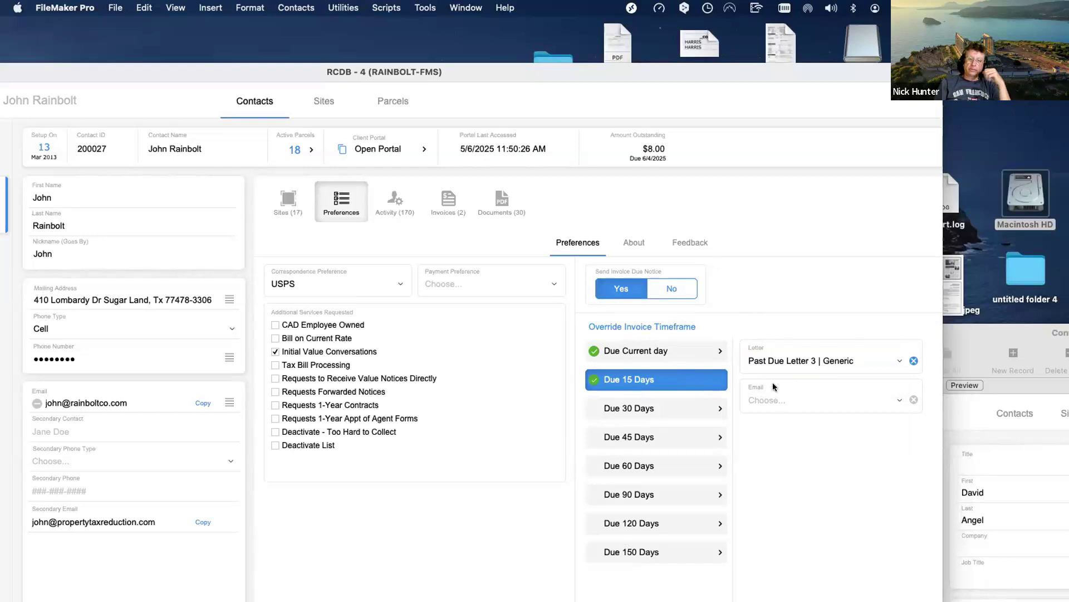
pyautogui.click(913, 361)
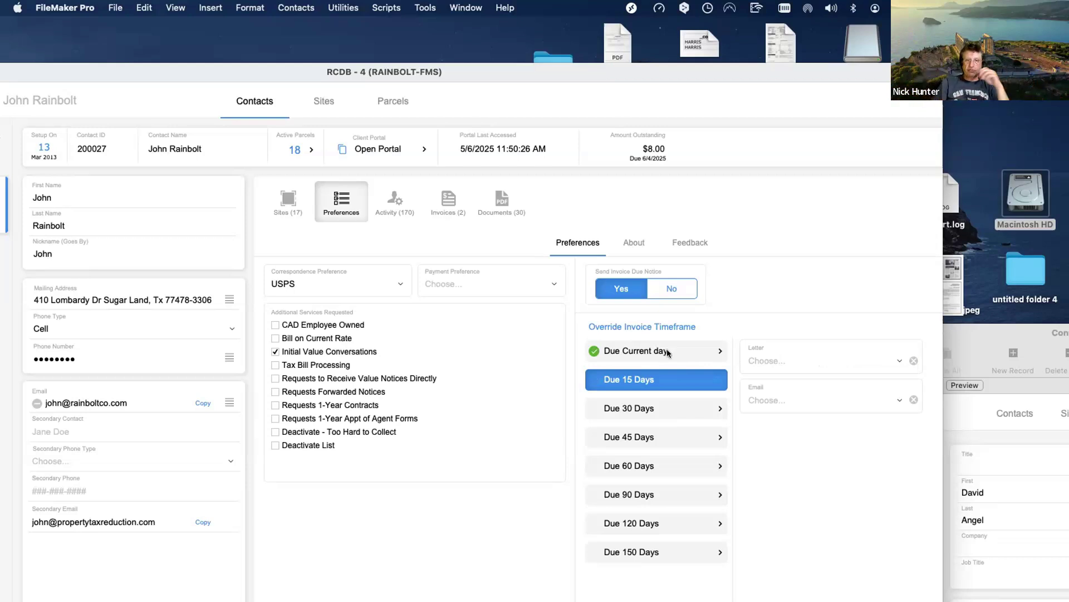
pyautogui.click(667, 352)
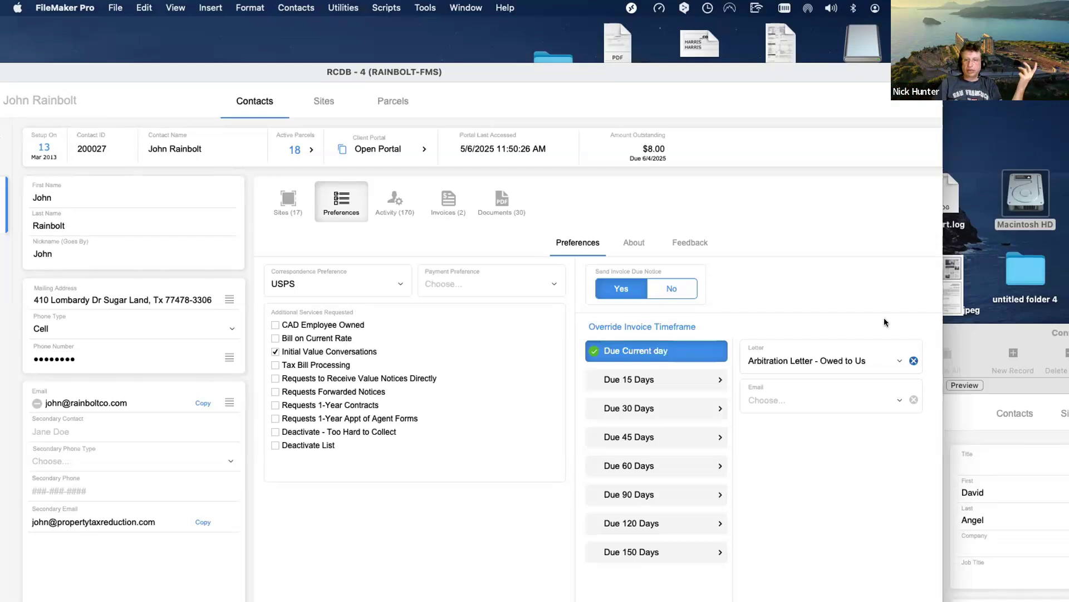